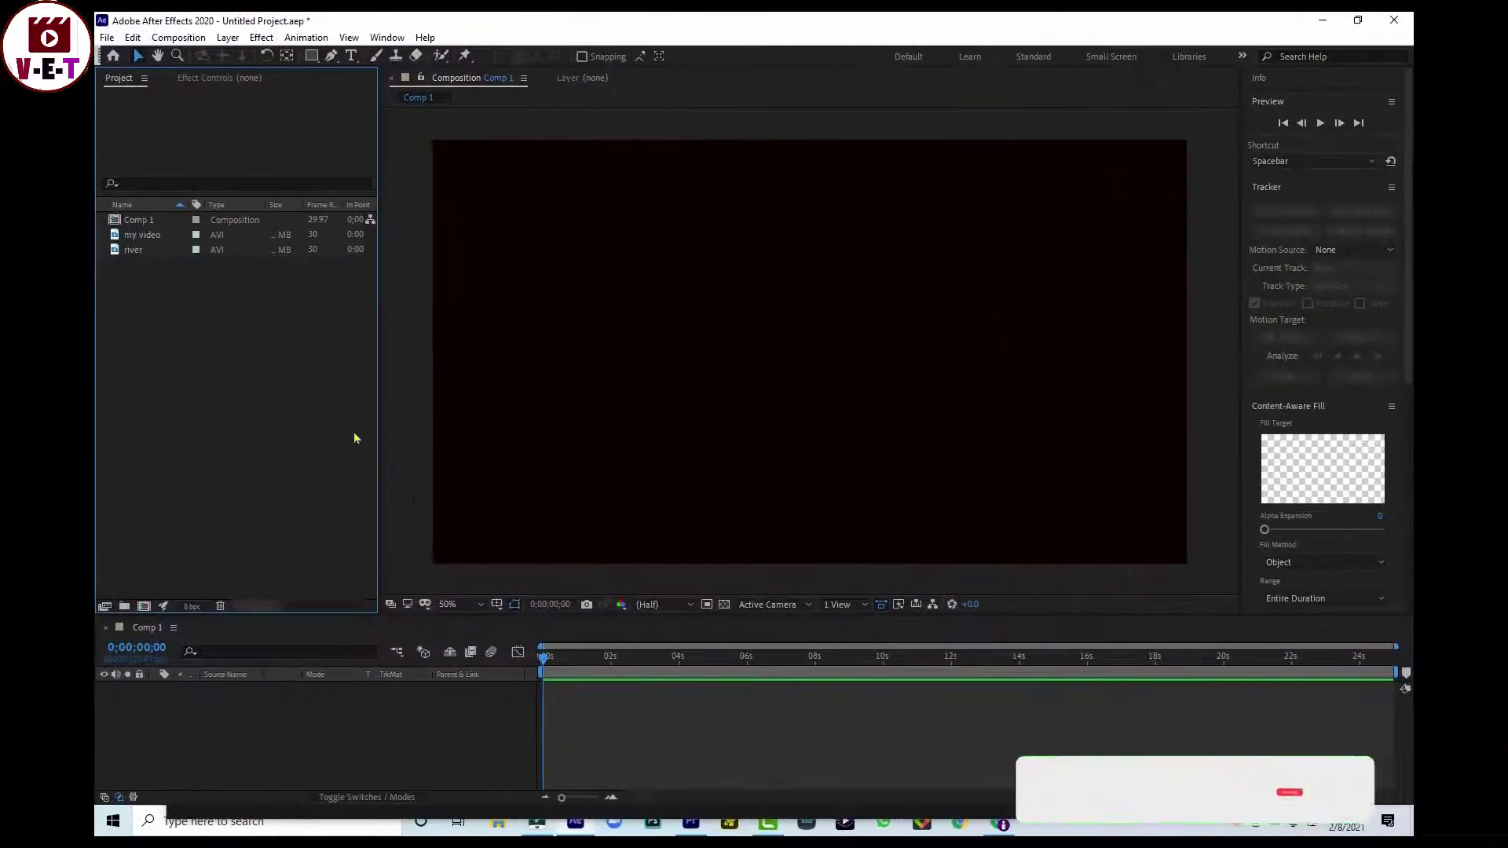
Step: Drag the river clip from the Project panel into Comp 1 as its first layer
{"action": "left_click", "coordinate": [133, 238]}
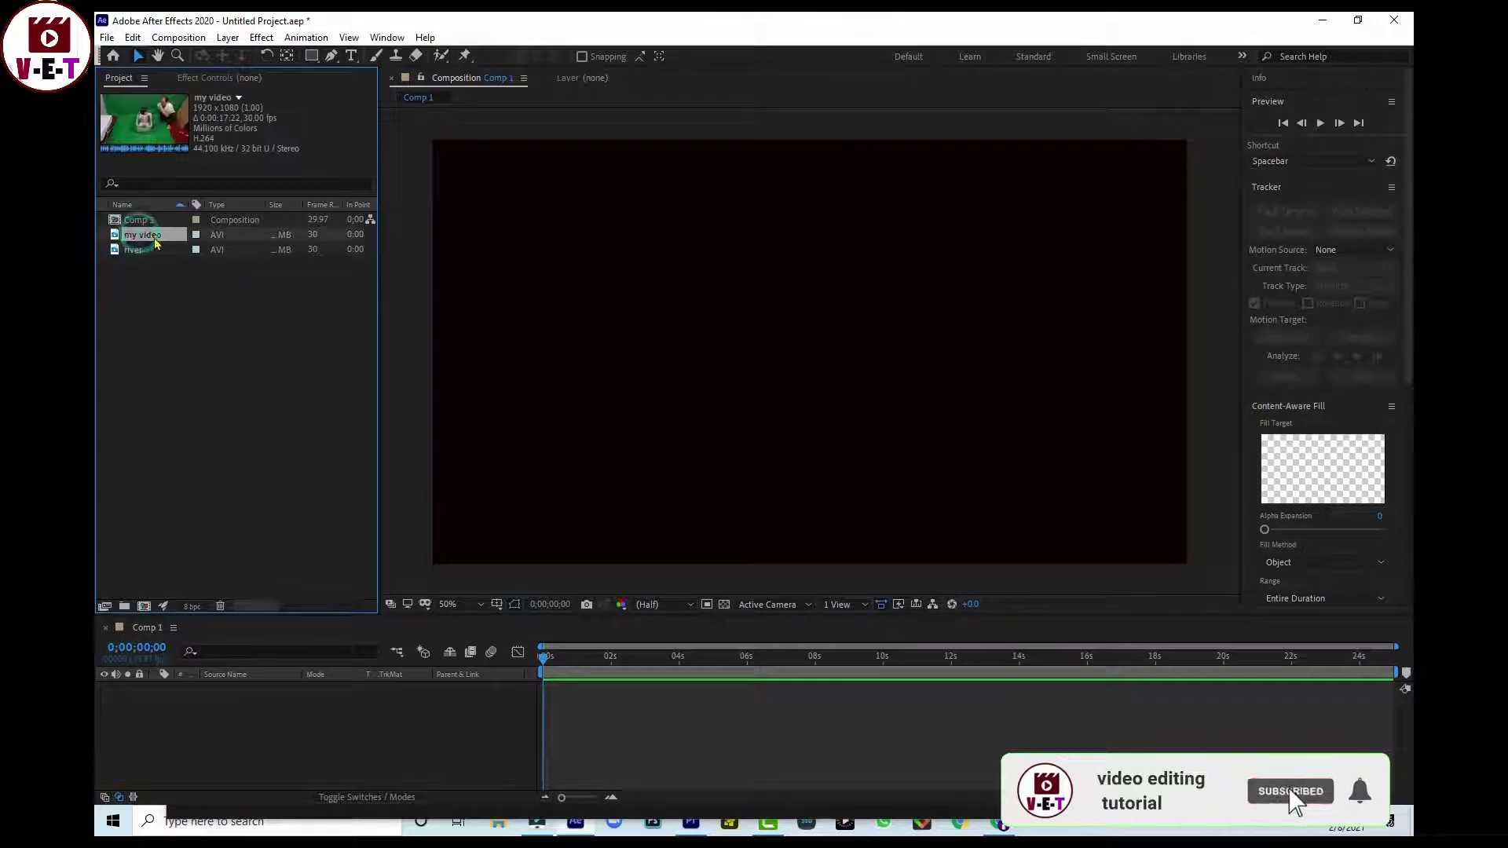
{"action": "left_click", "coordinate": [134, 252]}
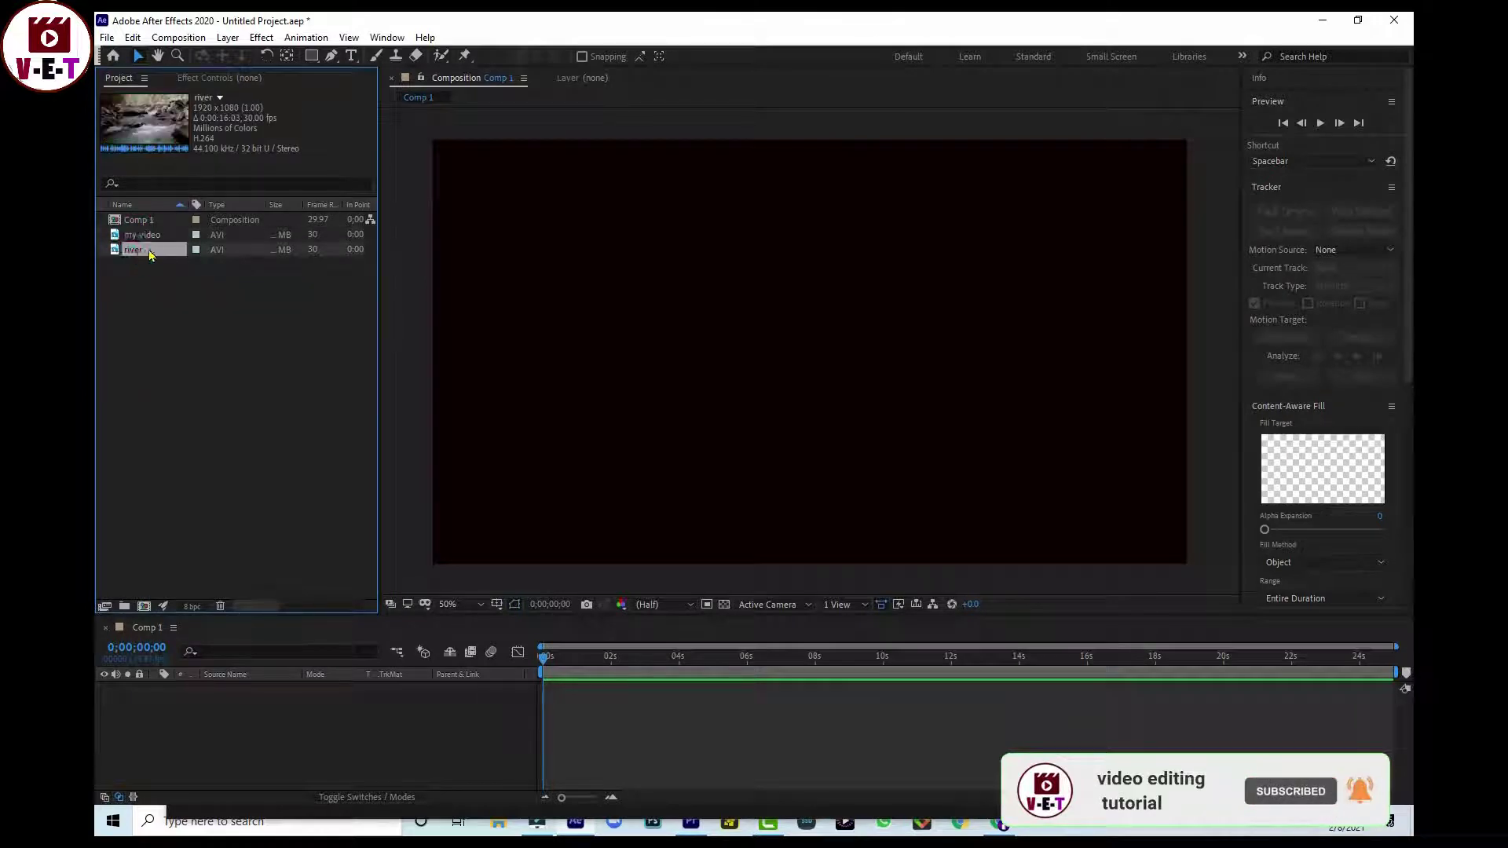
{"action": "left_click_drag", "start_coordinate": [135, 250], "coordinate": [385, 713]}
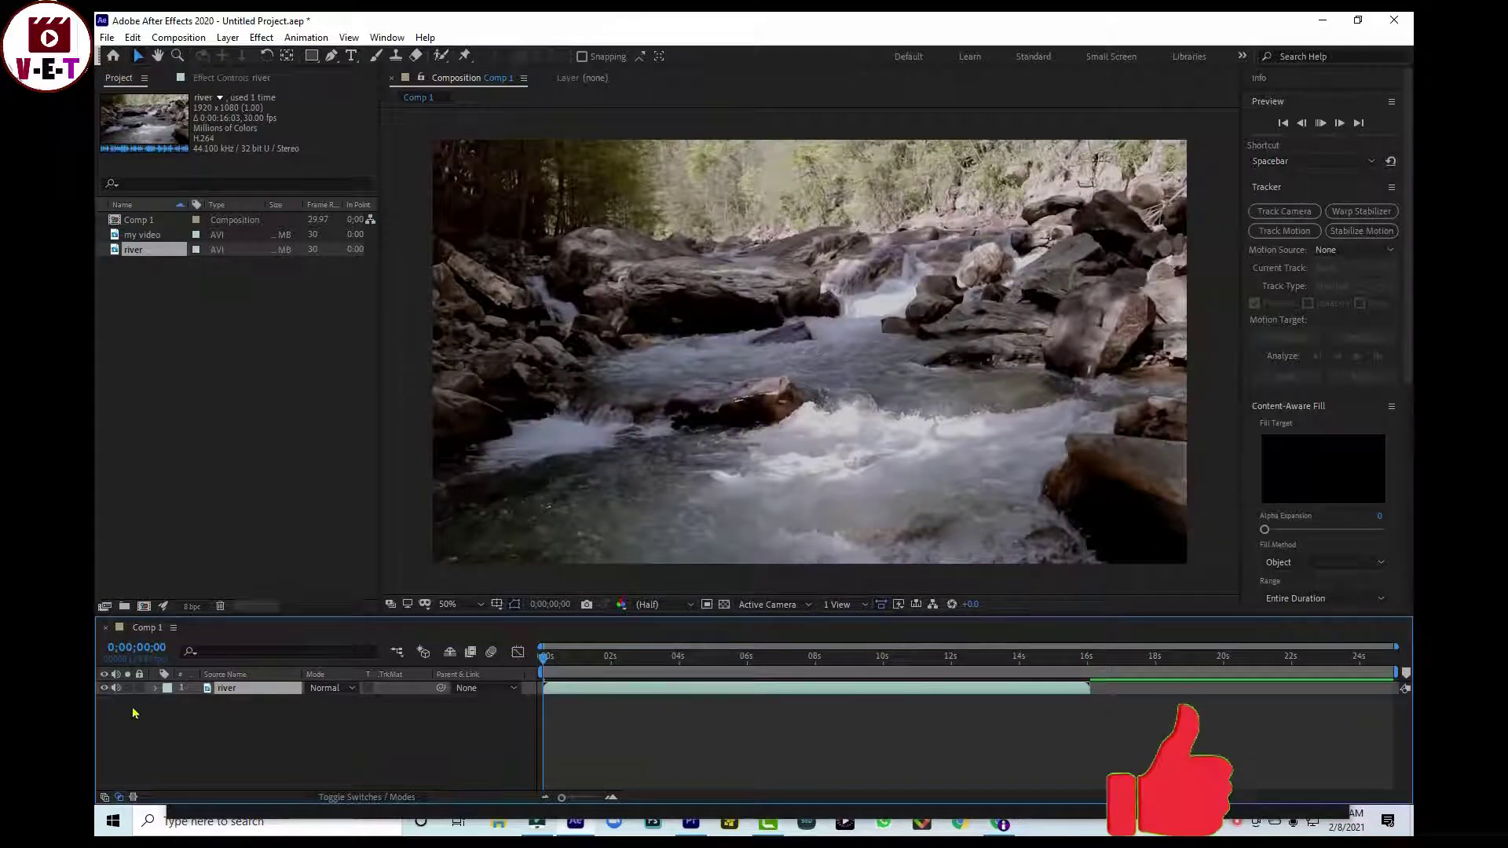
Step: Preview the river footage, then return the playhead to the start of the timeline
{"action": "key", "text": "space"}
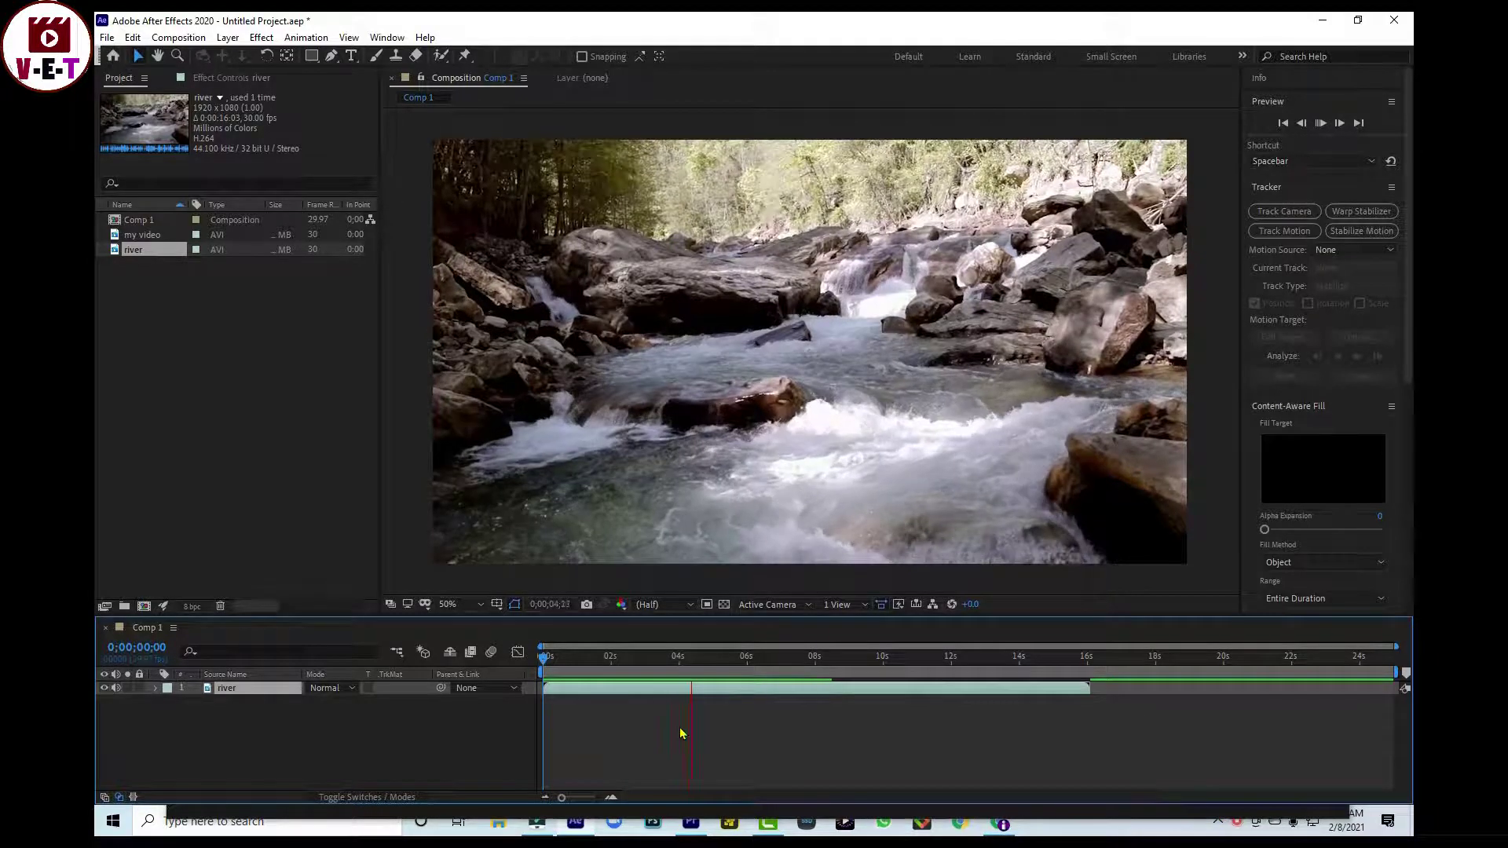
{"action": "left_click", "coordinate": [698, 660]}
{"action": "left_click_drag", "start_coordinate": [699, 660], "coordinate": [518, 711]}
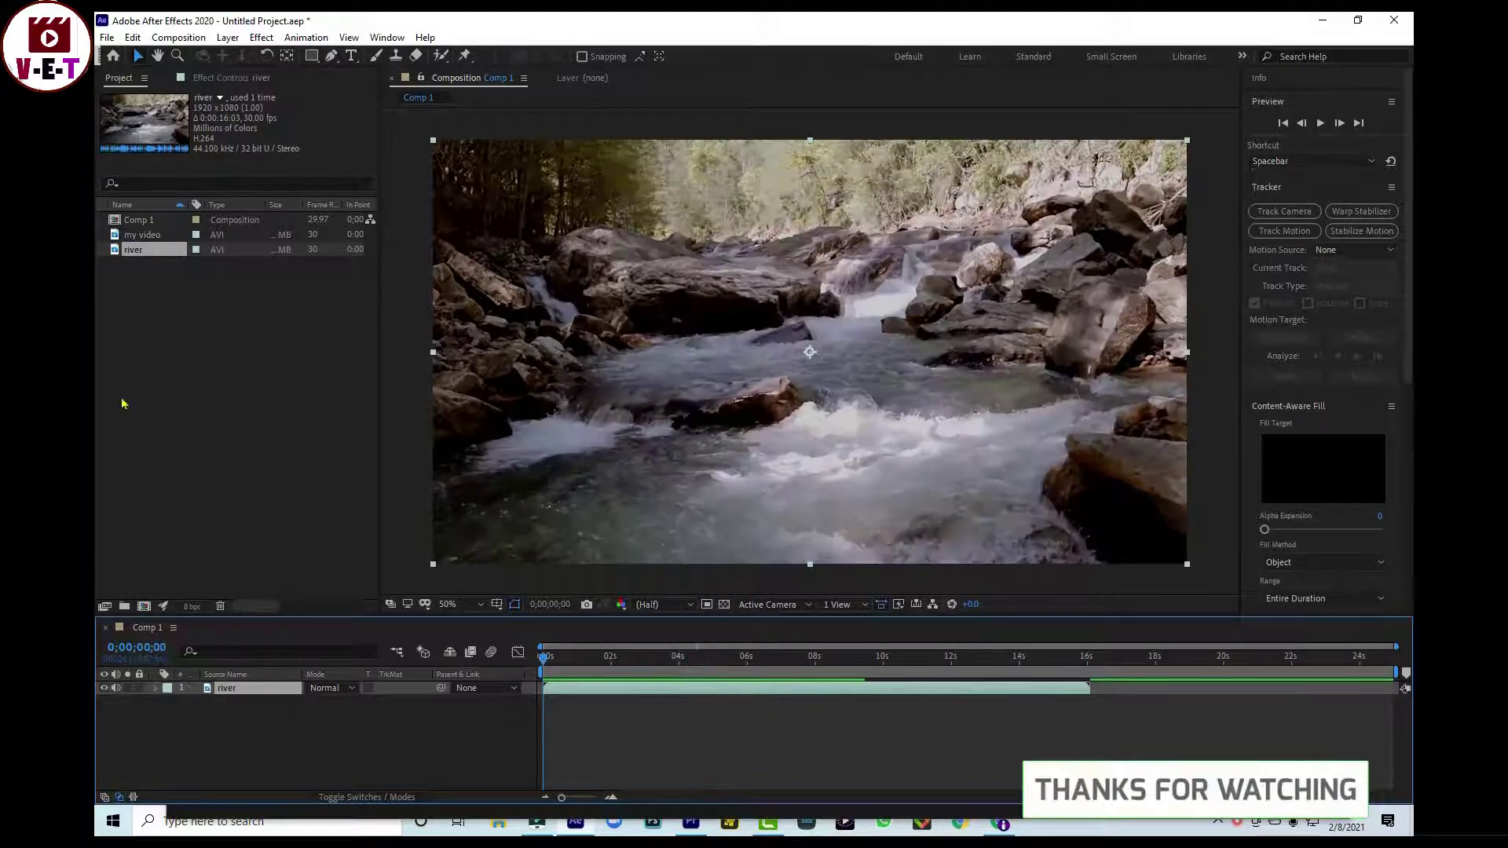
Step: Place the 'my video' green-screen clip above river, preview both layers, and nudge it slightly earlier
{"action": "left_click", "coordinate": [132, 236]}
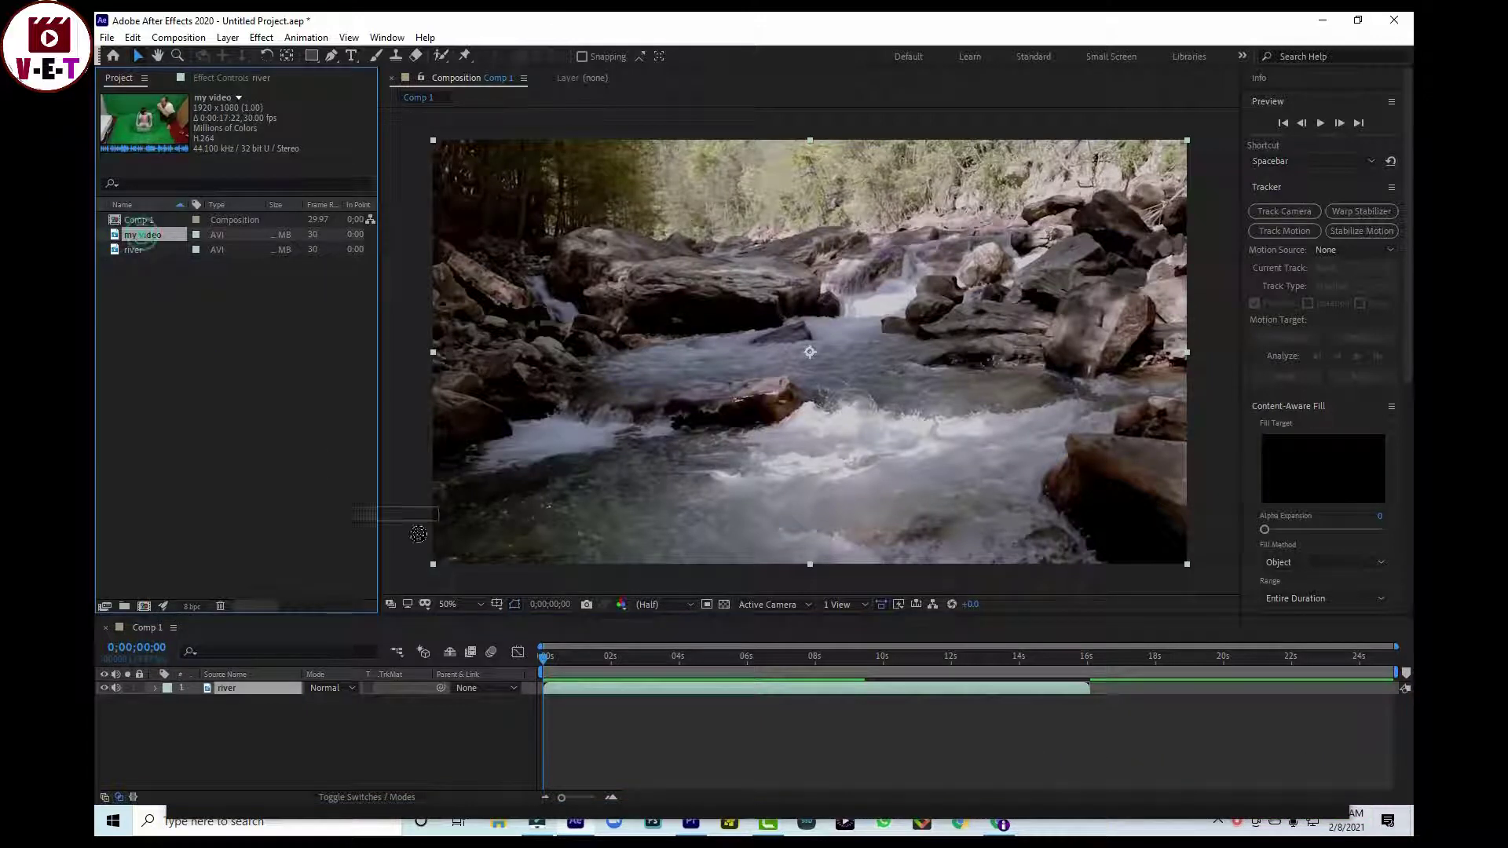
{"action": "left_click_drag", "start_coordinate": [419, 534], "coordinate": [591, 701]}
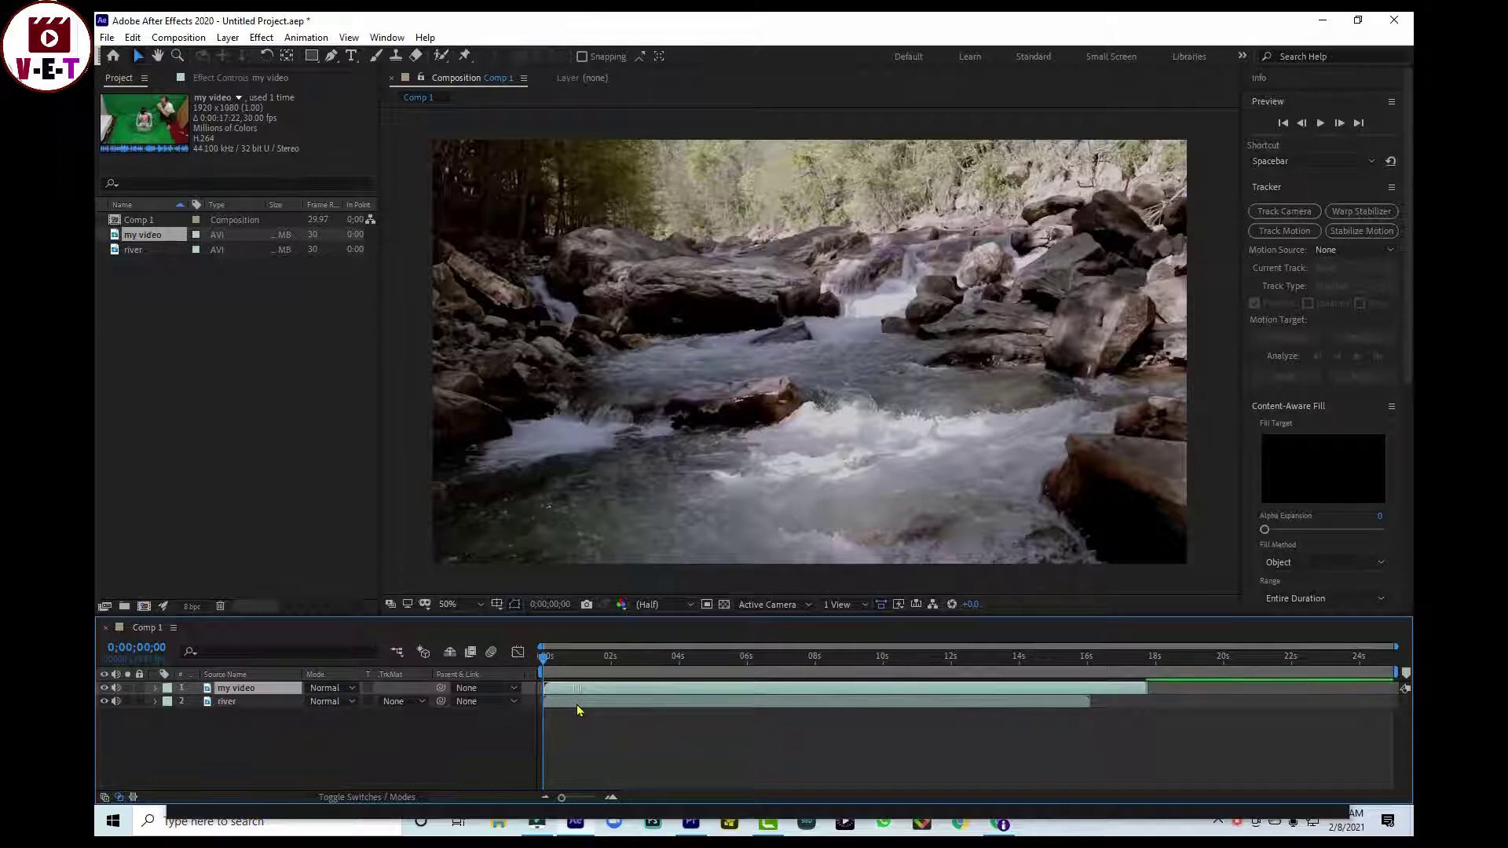
{"action": "key", "text": "space"}
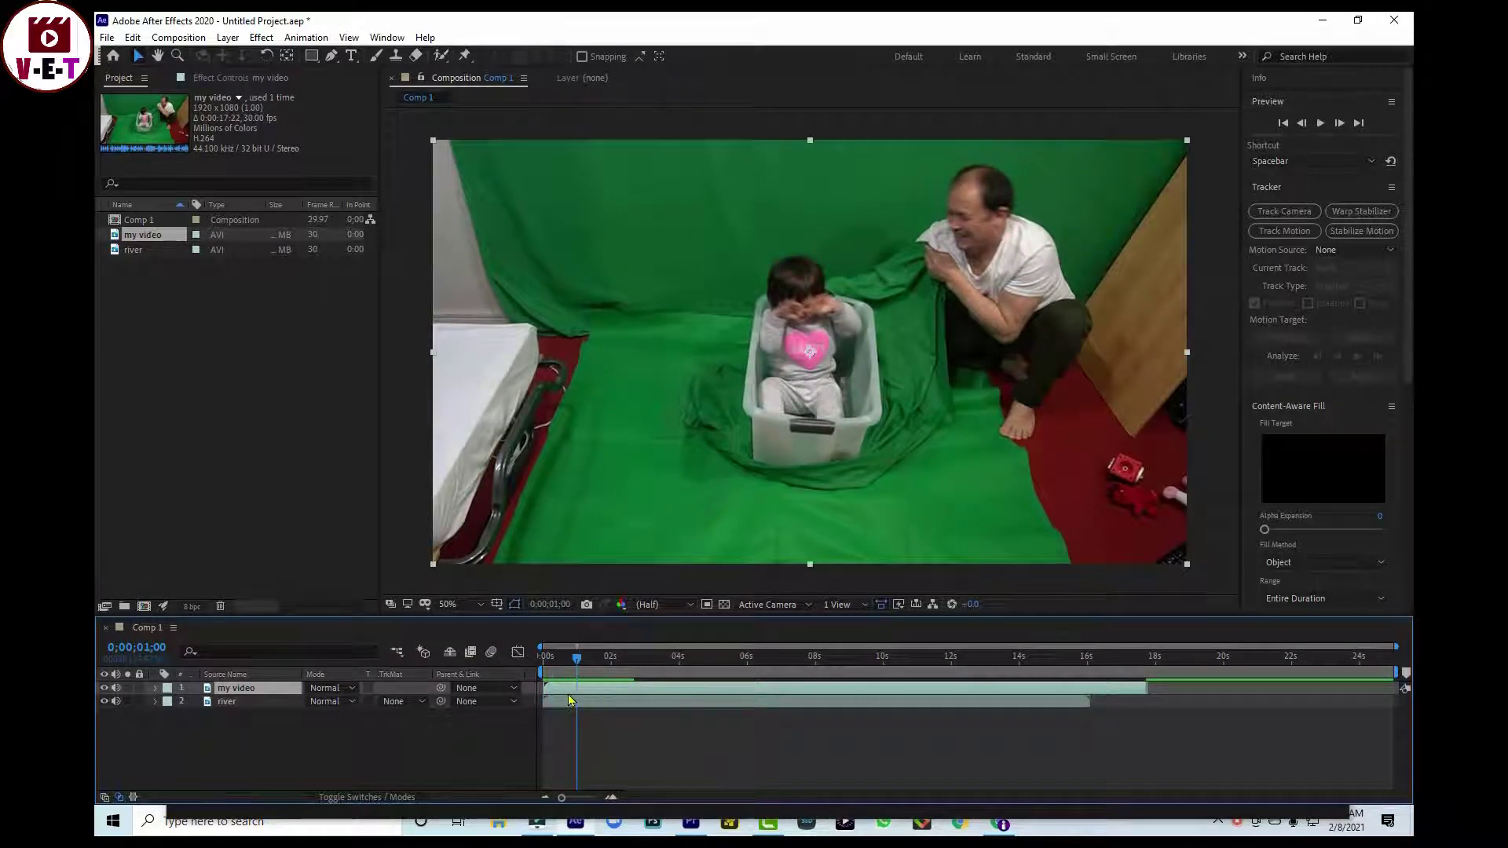
{"action": "left_click_drag", "start_coordinate": [569, 696], "coordinate": [568, 691]}
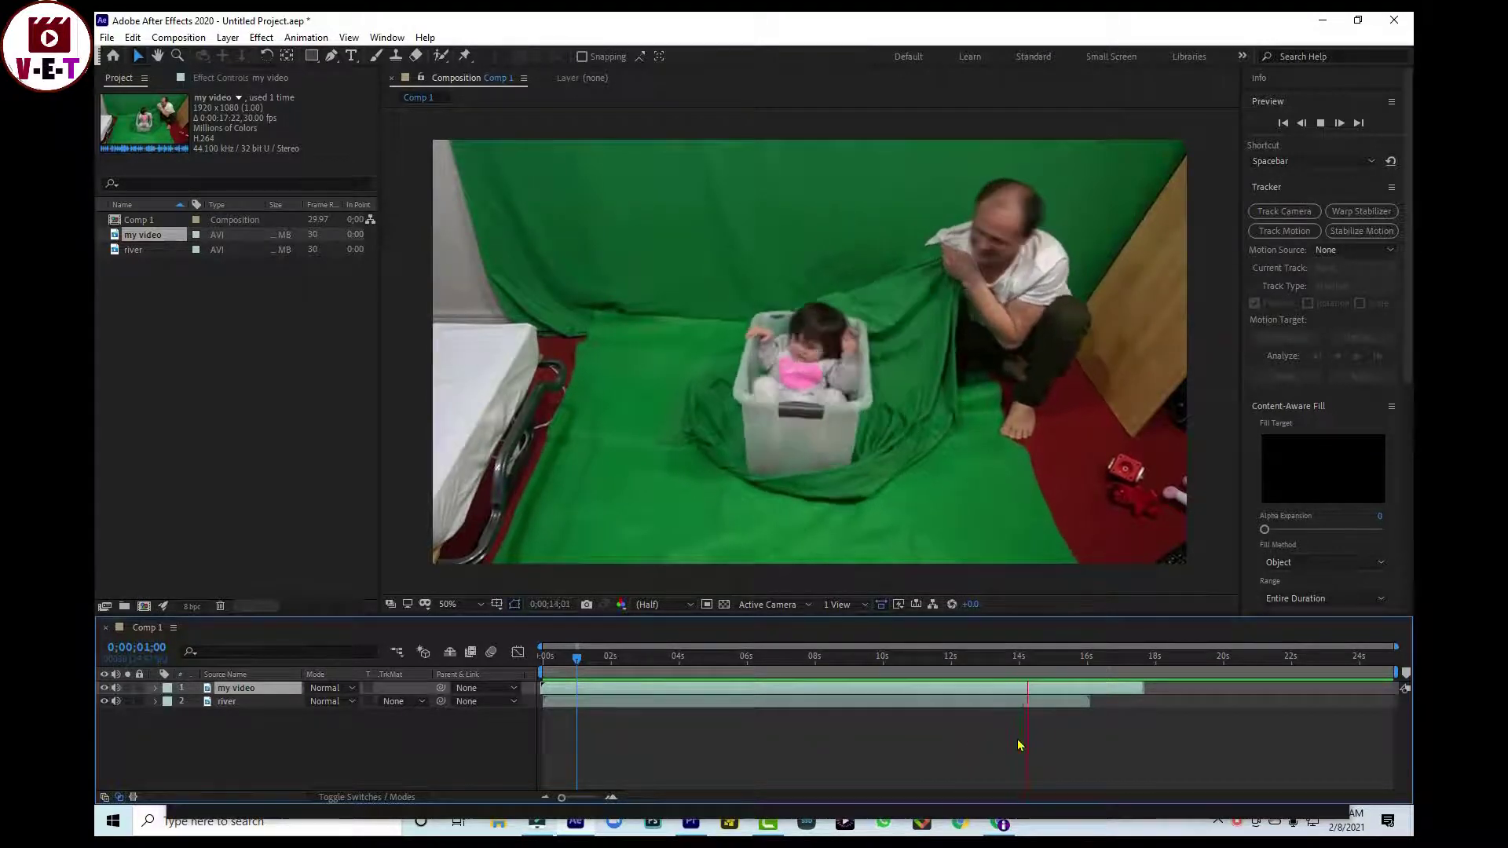
Step: Split the 'my video' layer at 0;00;14;18 with Ctrl+Shift+D
{"action": "key", "text": "space"}
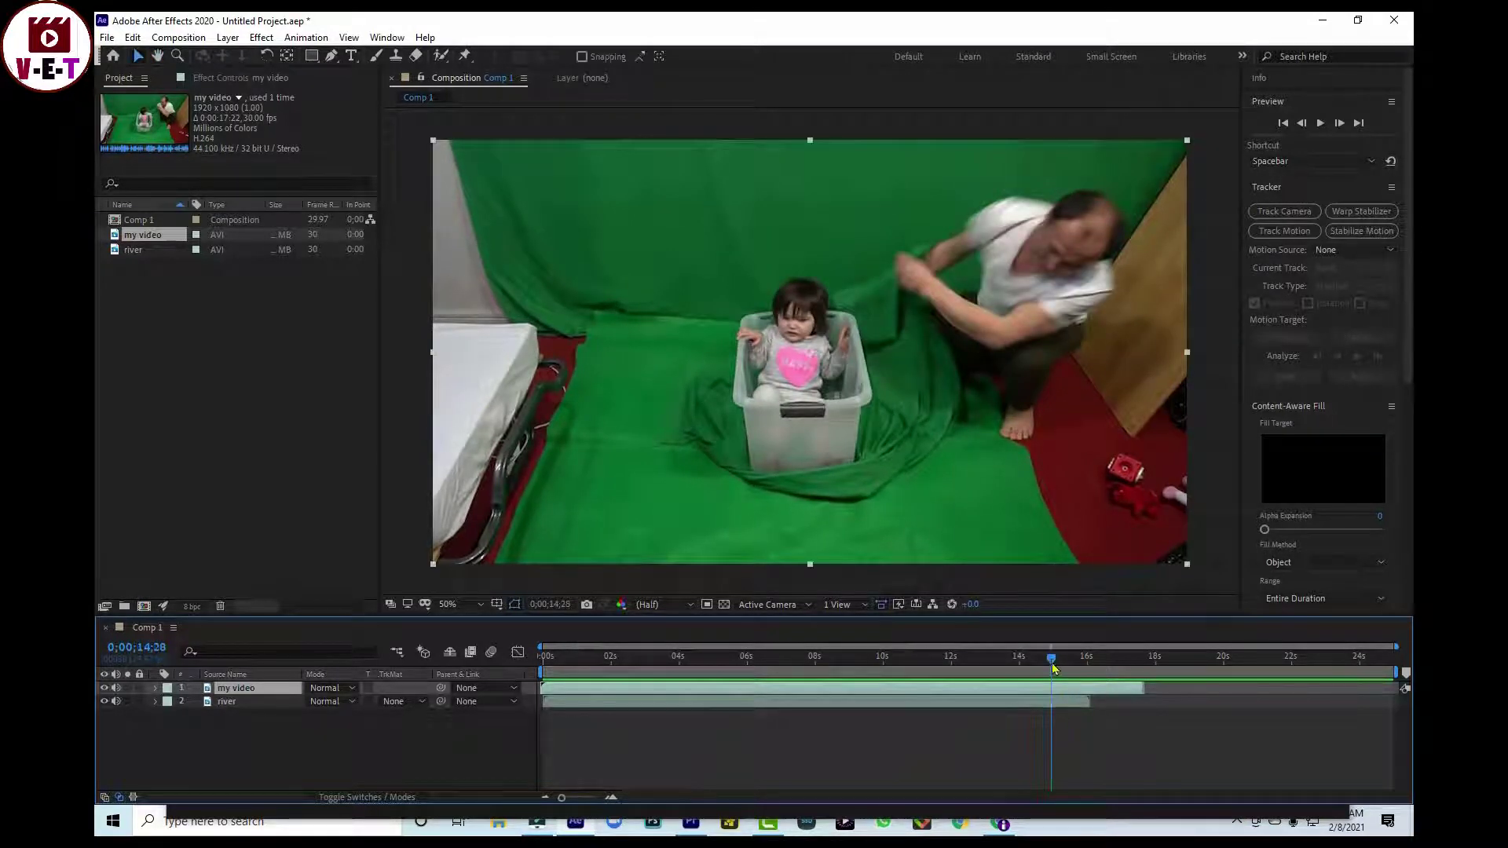
{"action": "left_click_drag", "start_coordinate": [1053, 669], "coordinate": [1041, 669]}
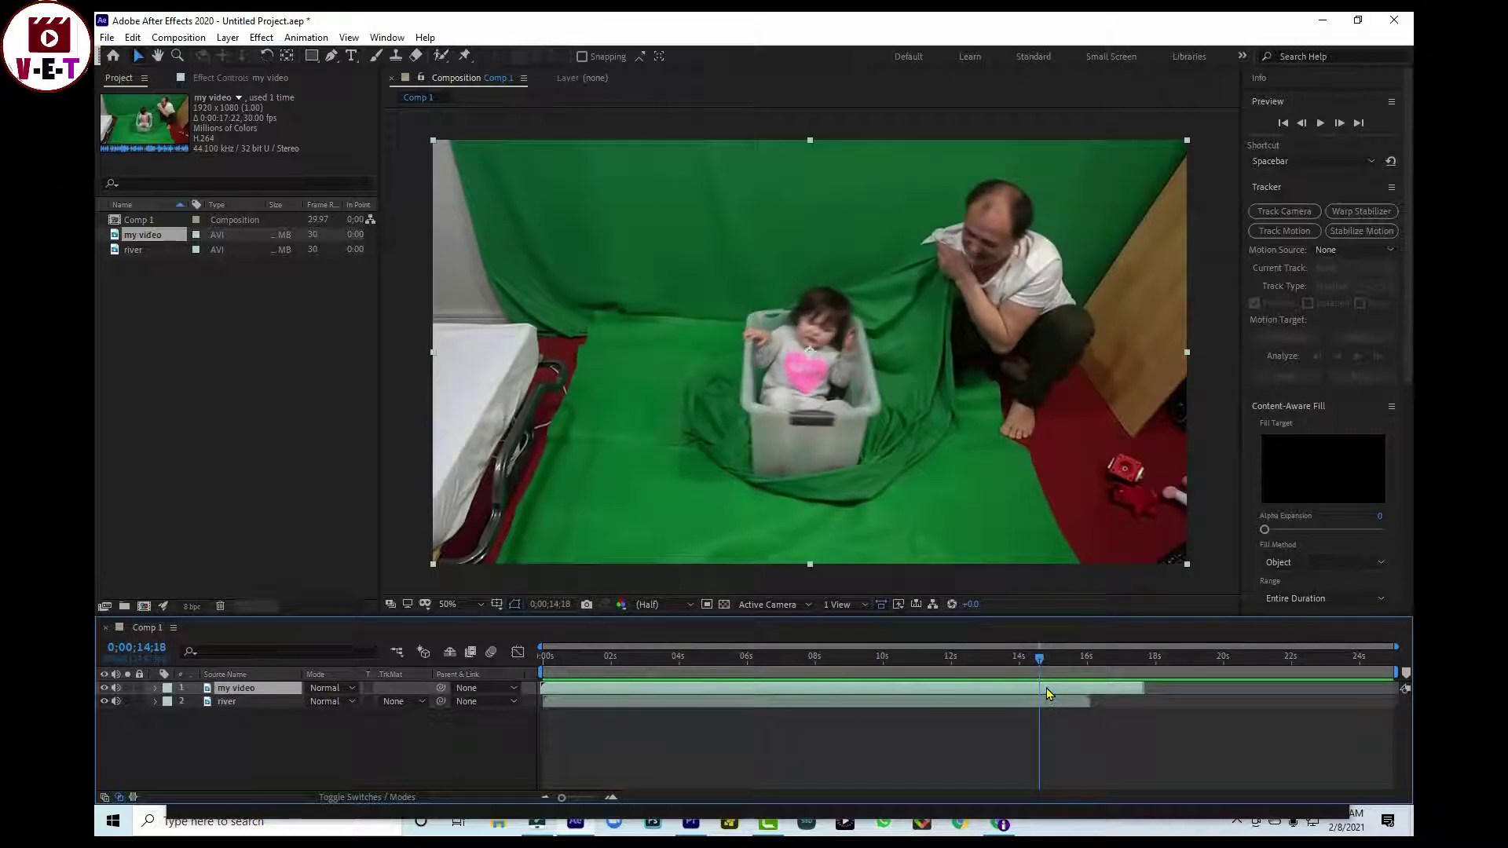
{"action": "key", "text": "ctrl+shift+d"}
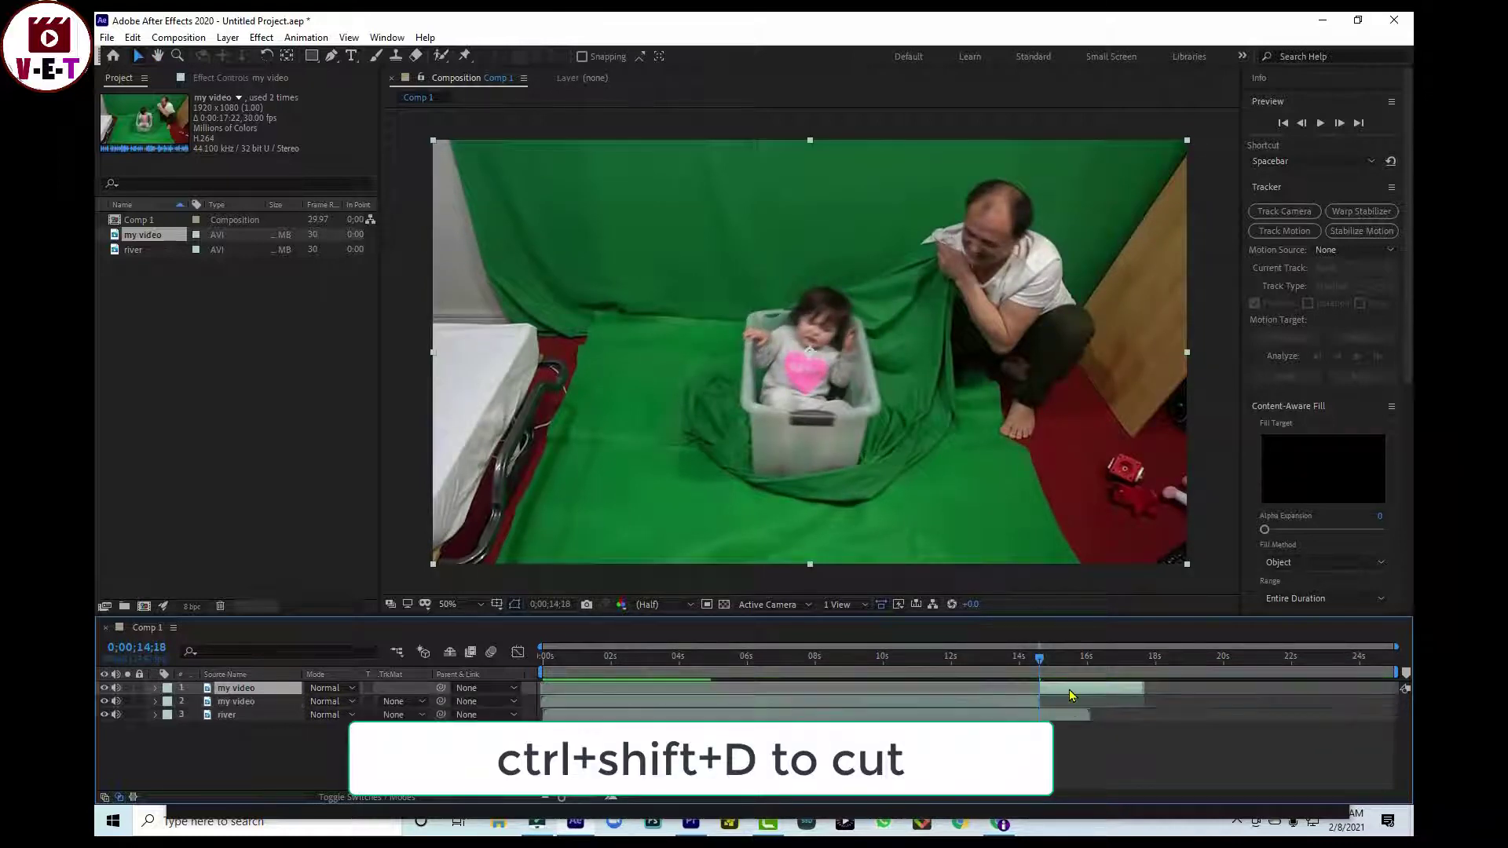
{"action": "left_click", "coordinate": [1069, 690]}
{"action": "left_click", "coordinate": [1013, 689]}
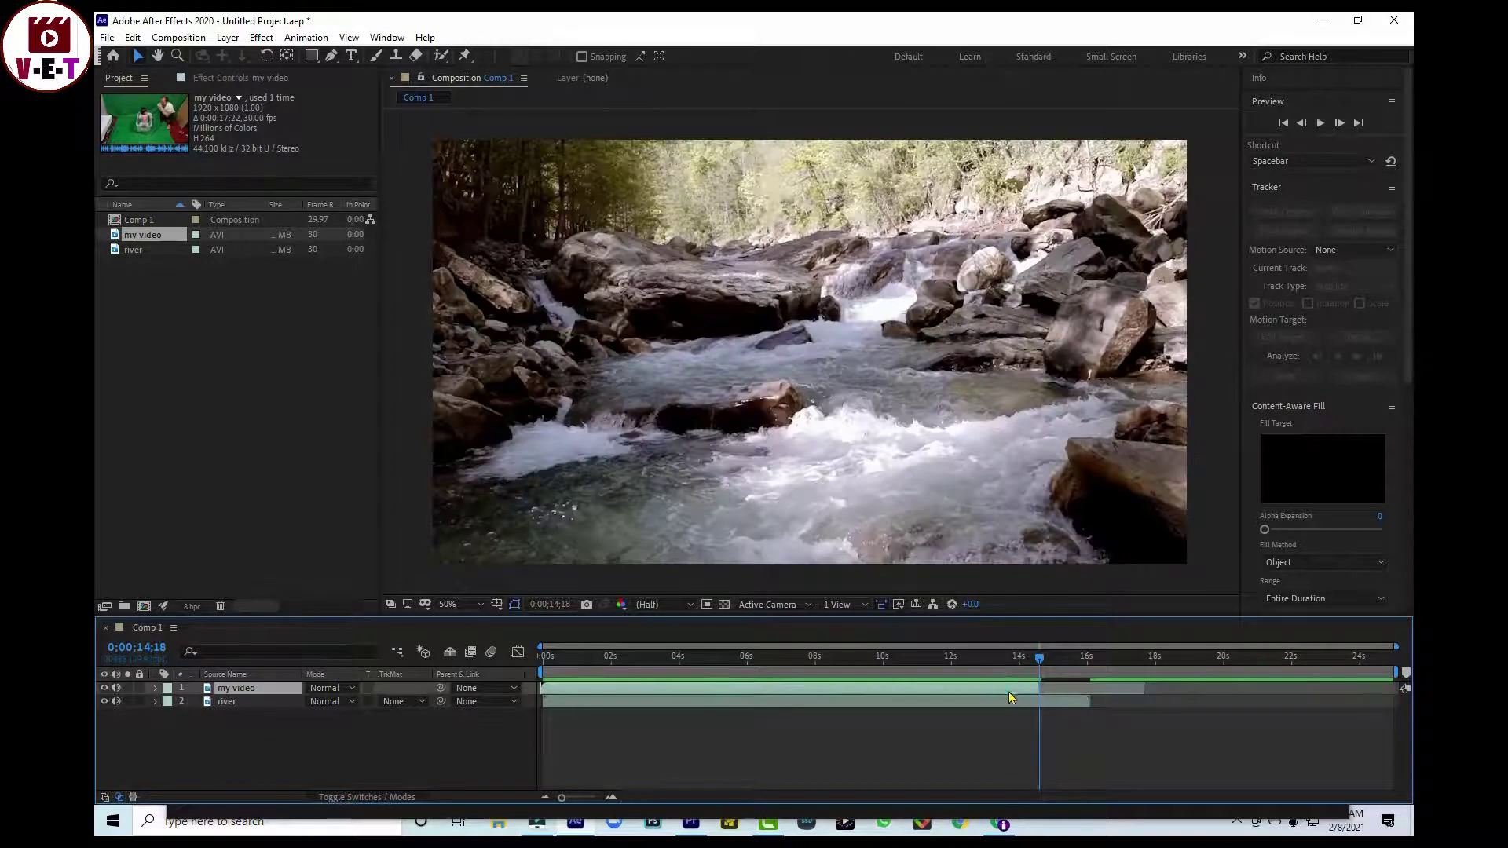
Step: Time-stretch the 'my video' layer to 130% so it lasts 0;00;19;03
{"action": "right_click", "coordinate": [1011, 689]}
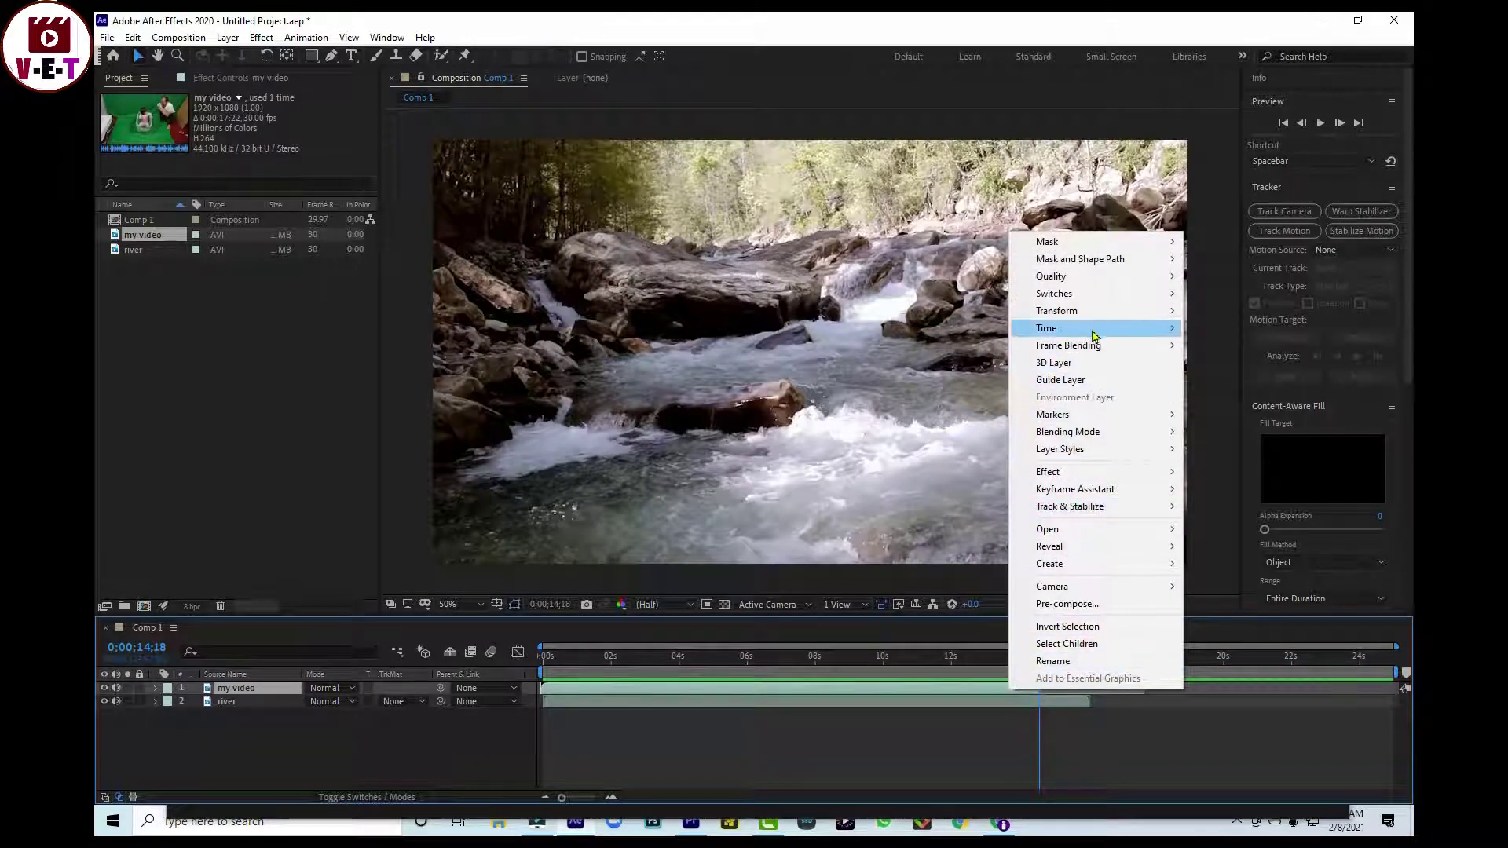
{"action": "mouse_move", "coordinate": [1116, 330]}
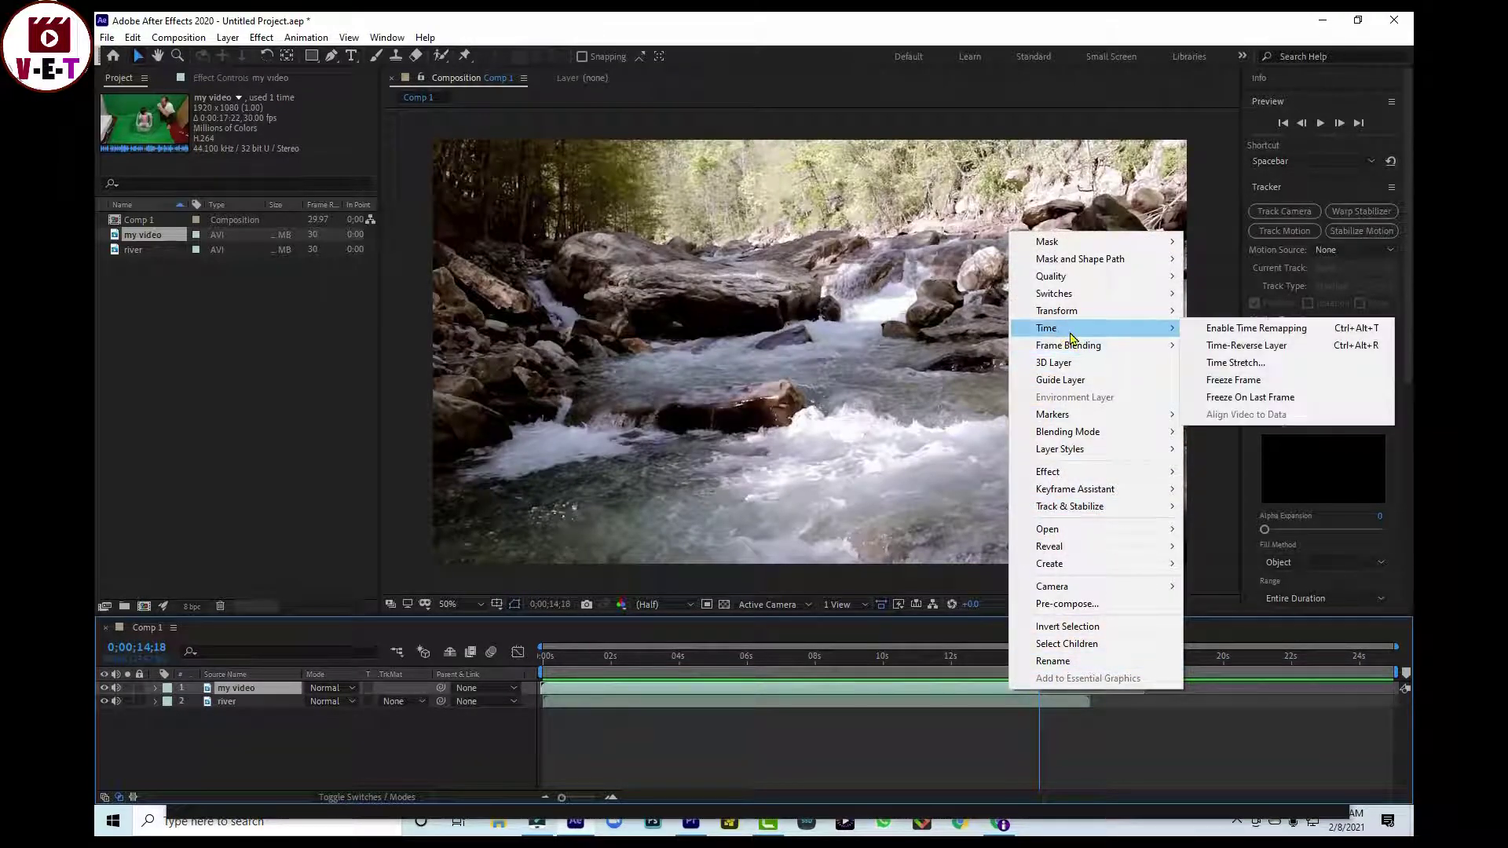
{"action": "left_click", "coordinate": [1222, 361]}
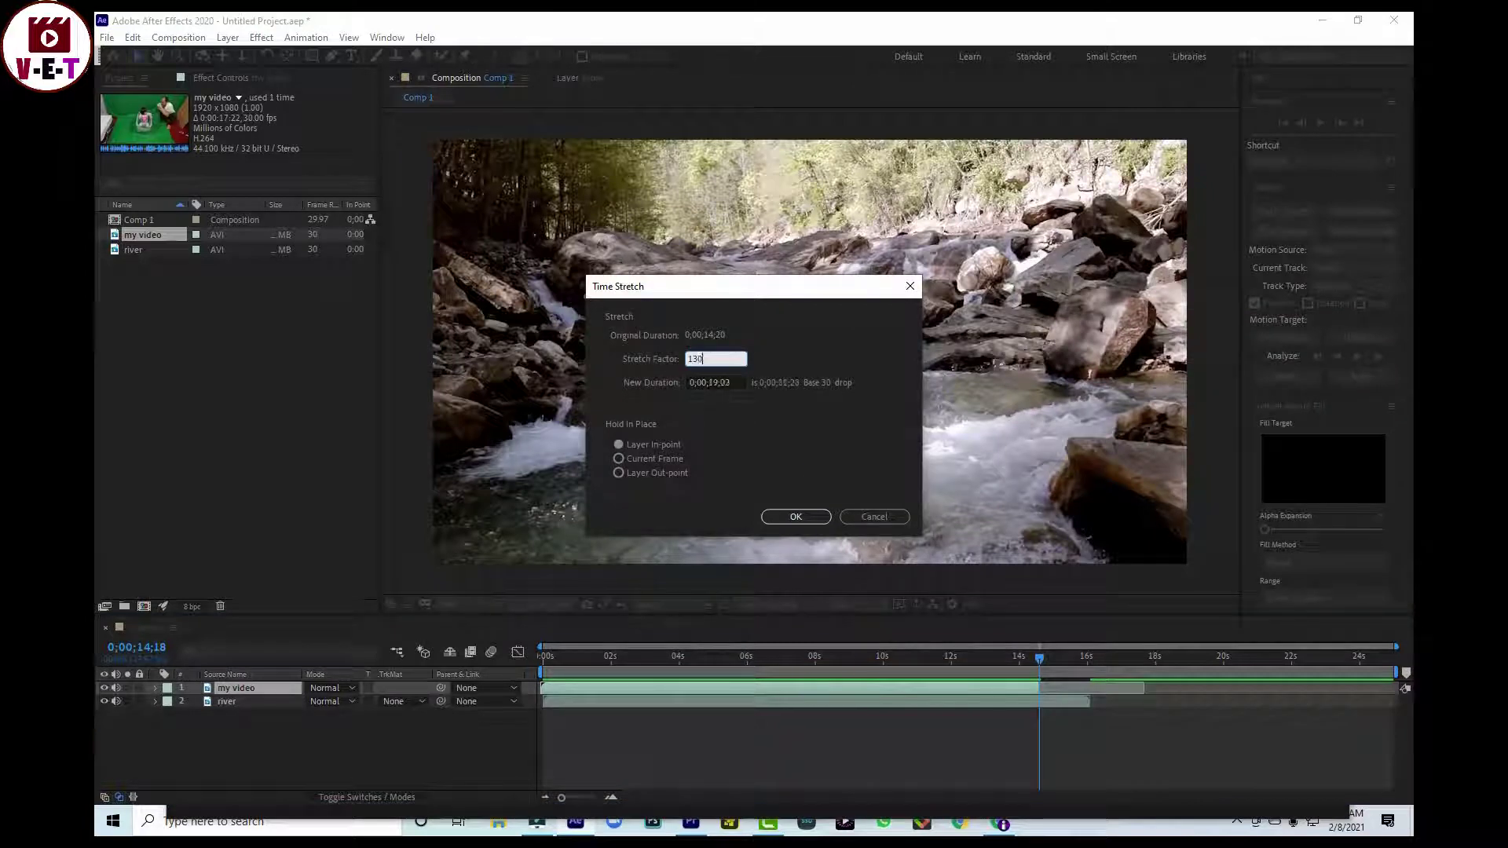
{"action": "left_click", "coordinate": [793, 516]}
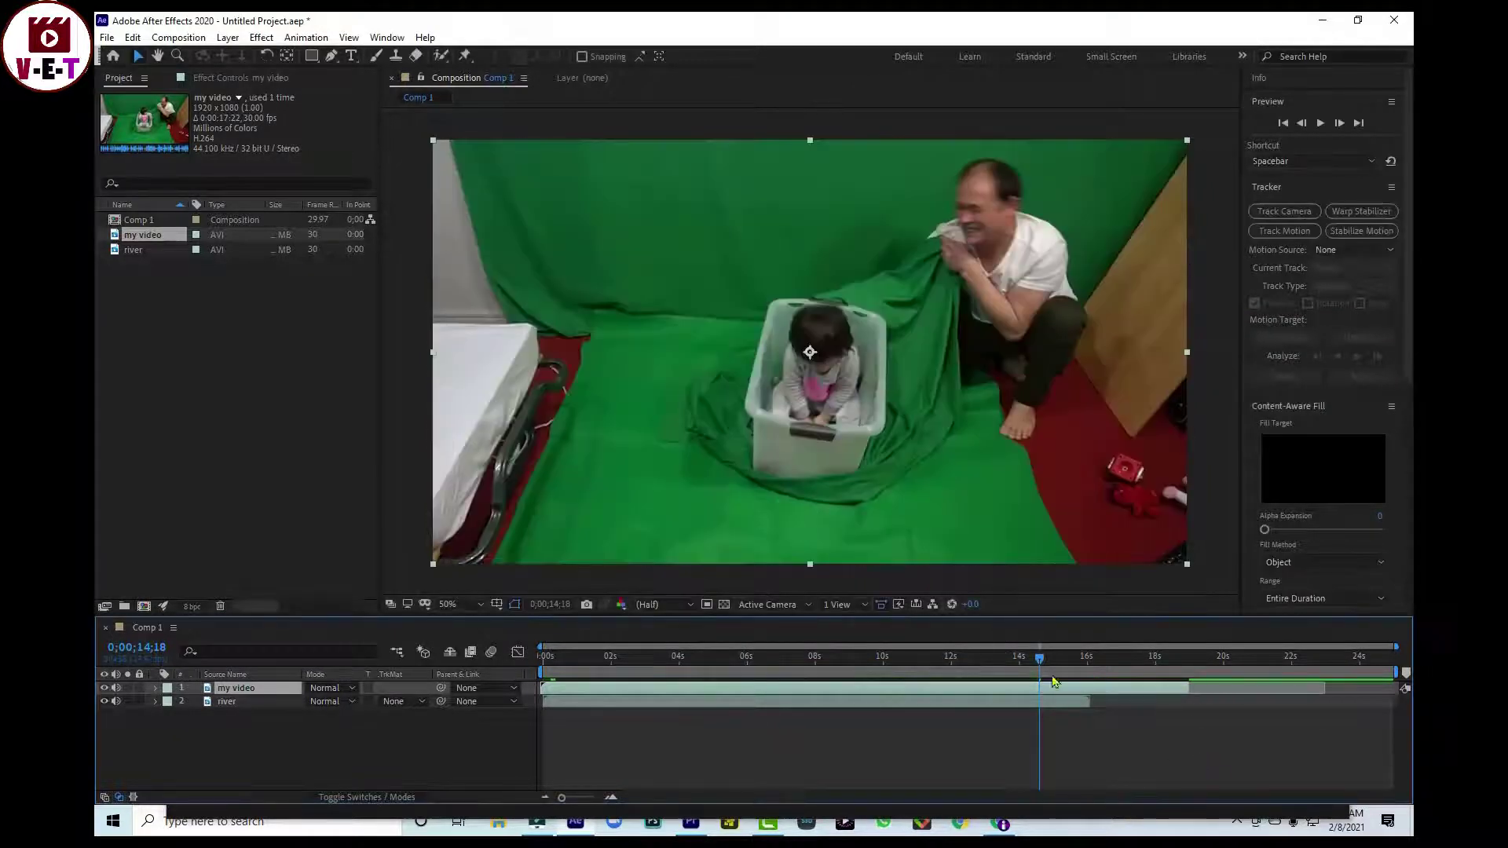
{"action": "left_click_drag", "start_coordinate": [1042, 664], "coordinate": [903, 660]}
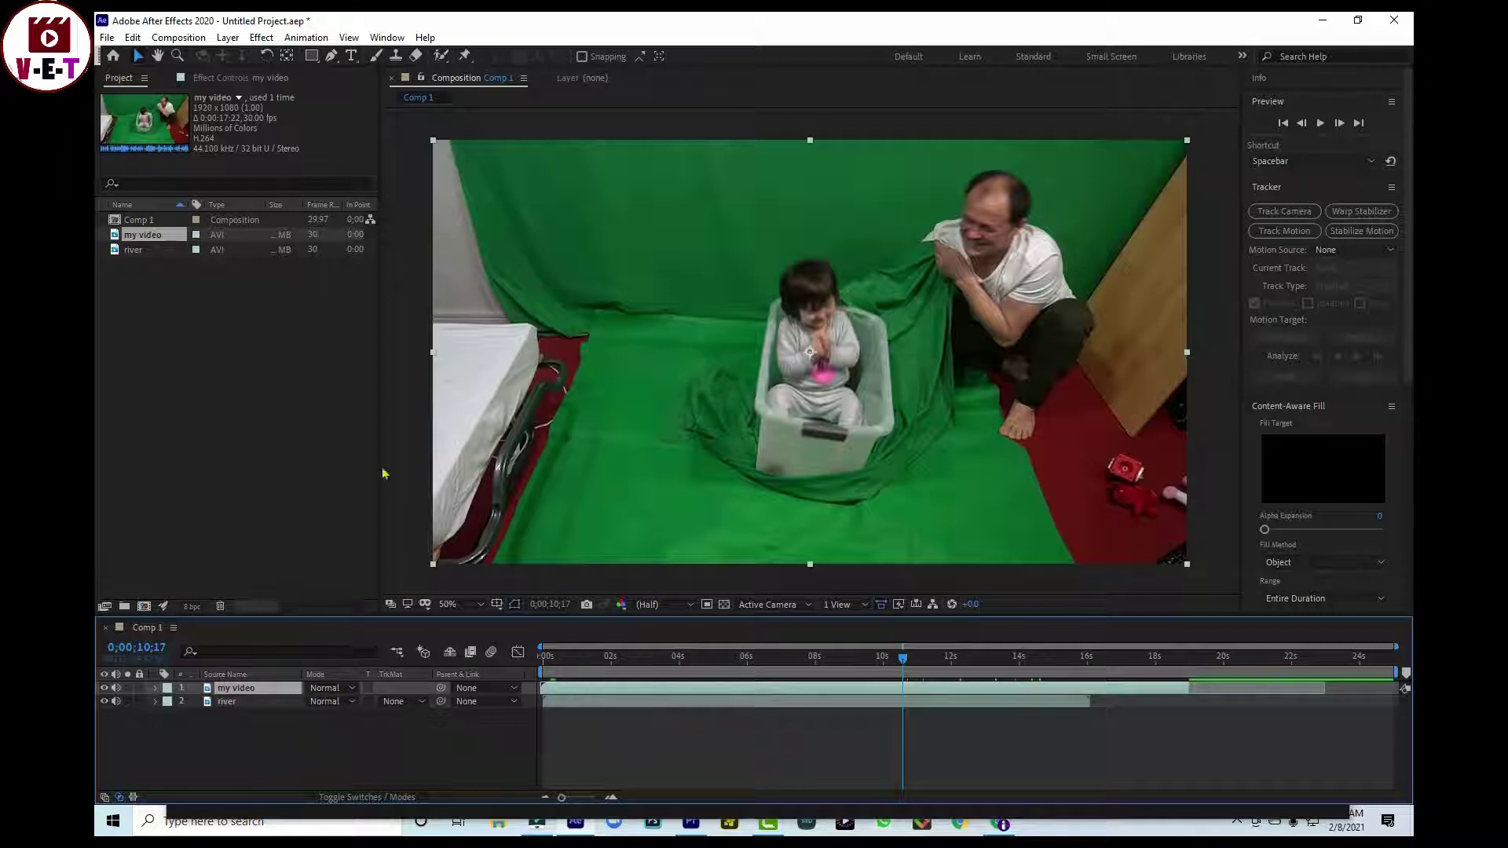
Step: Draw a closed RotoBezier mask around the child and the plastic box
{"action": "left_click", "coordinate": [331, 56]}
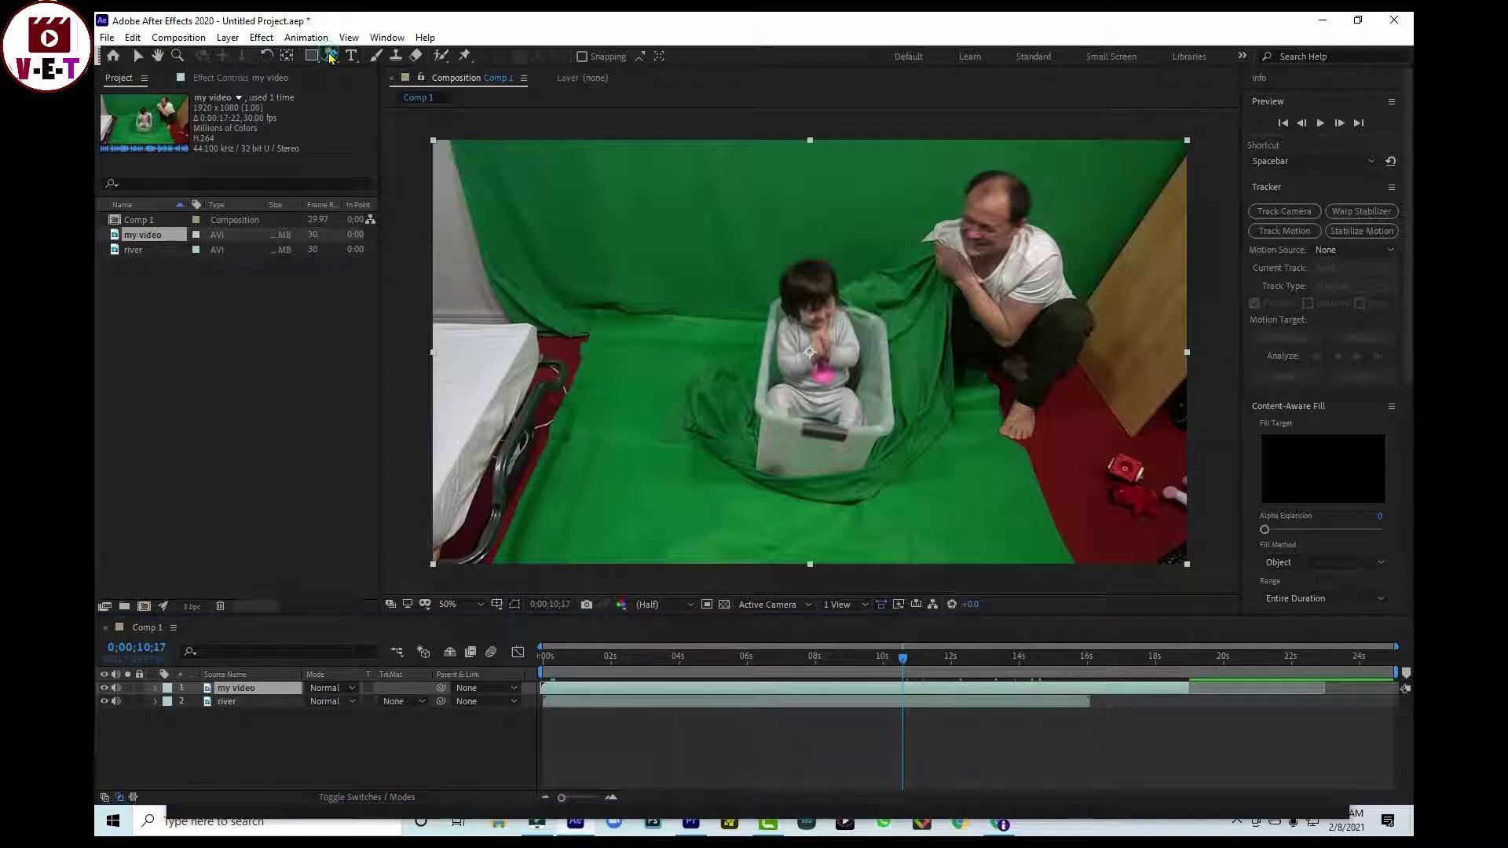
{"action": "left_click", "coordinate": [685, 193]}
{"action": "left_click", "coordinate": [779, 182]}
{"action": "left_click", "coordinate": [835, 198]}
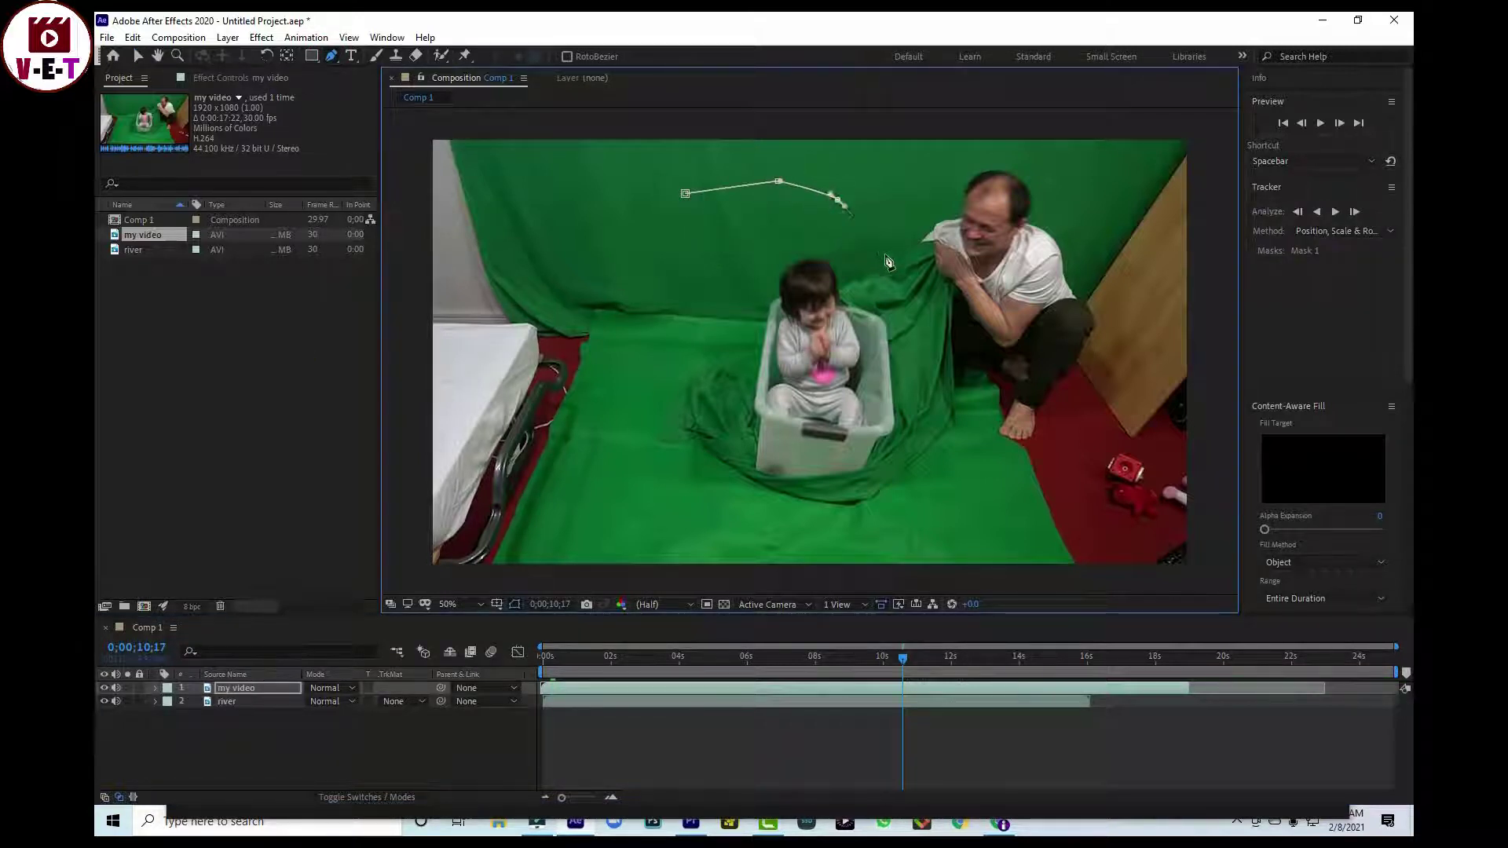
{"action": "left_click", "coordinate": [927, 384]}
{"action": "left_click", "coordinate": [847, 540]}
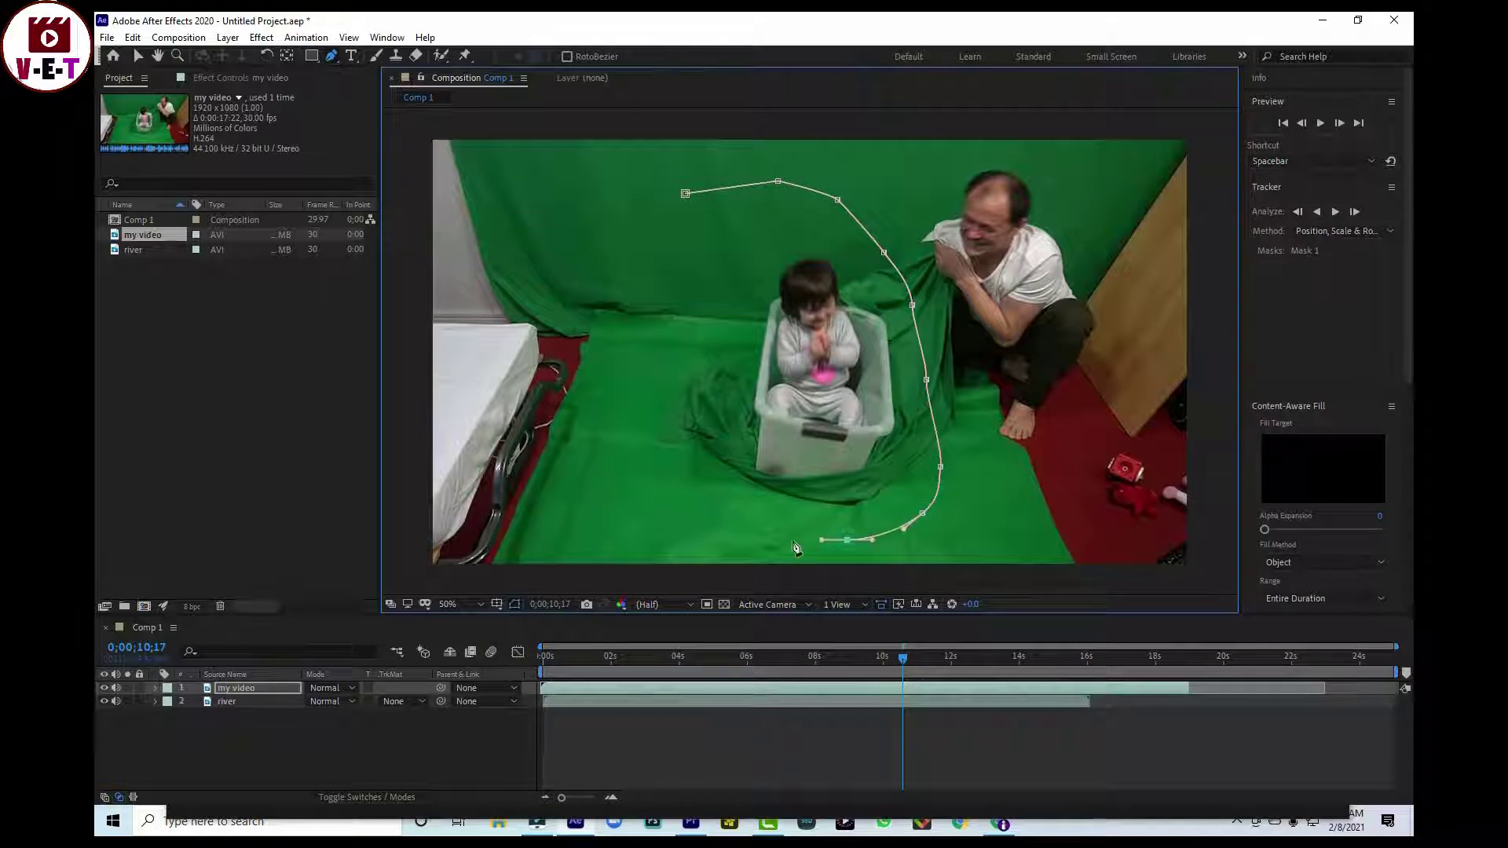
{"action": "left_click", "coordinate": [769, 532]}
{"action": "left_click", "coordinate": [710, 490]}
{"action": "left_click", "coordinate": [698, 455]}
{"action": "left_click", "coordinate": [698, 401]}
{"action": "left_click", "coordinate": [698, 372]}
{"action": "left_click", "coordinate": [686, 193]}
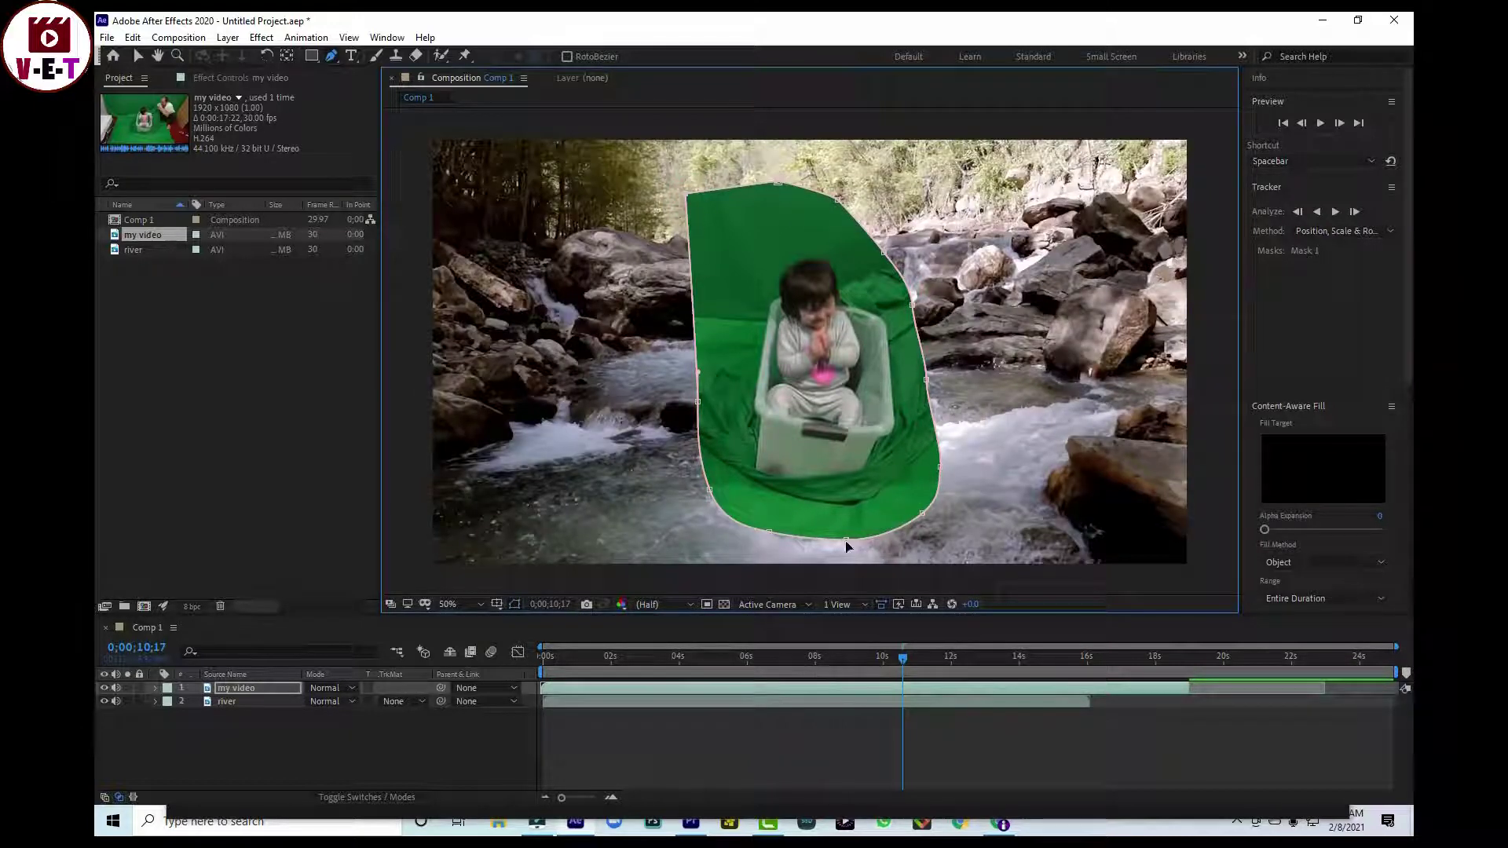
Step: Raise and smooth the mask's lower points so the edge hugs the box
{"action": "left_click_drag", "start_coordinate": [847, 539], "coordinate": [871, 471]}
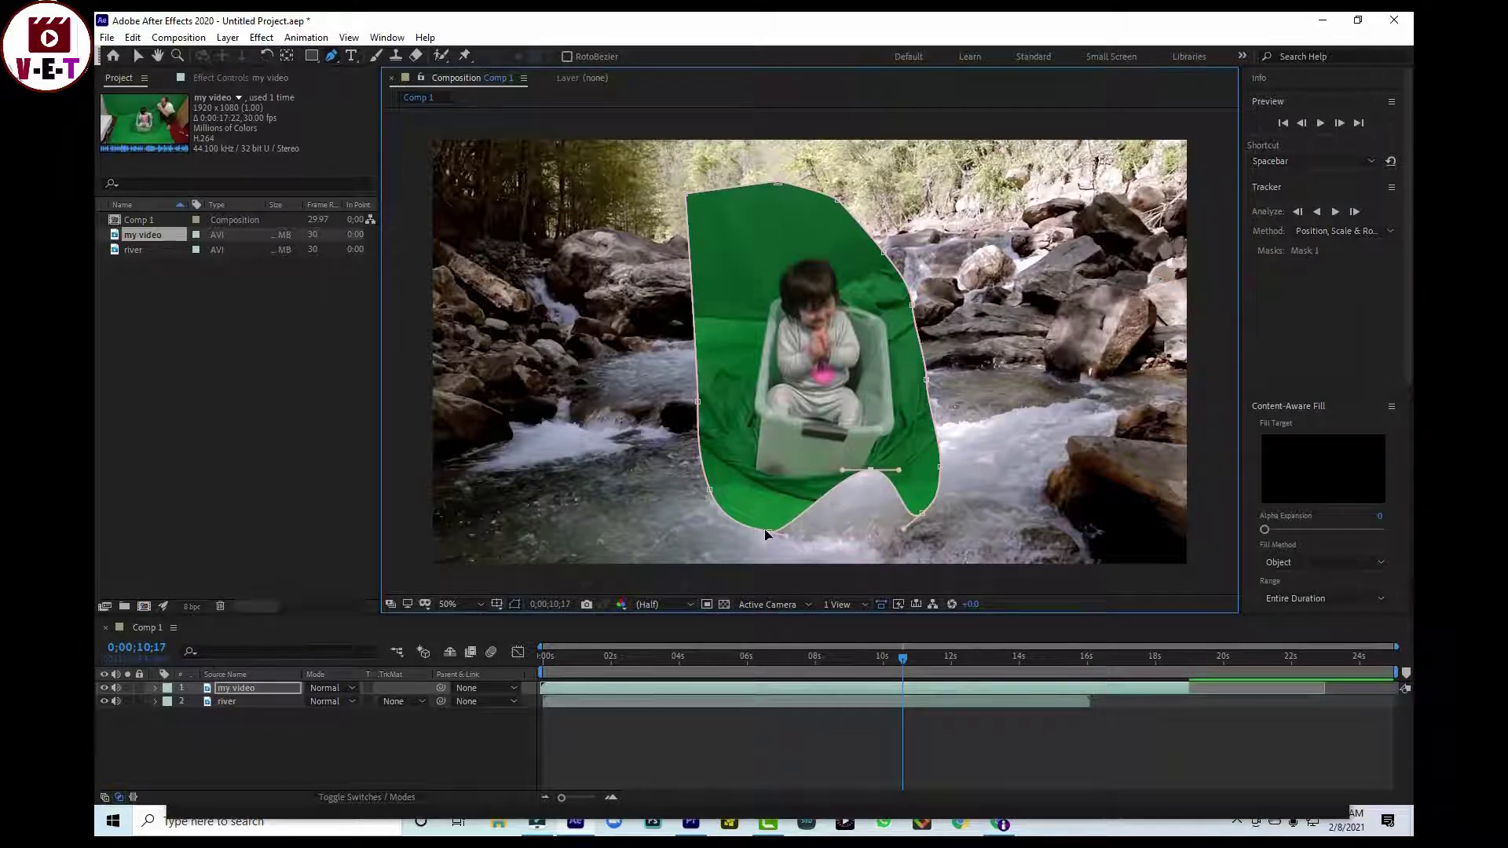
{"action": "left_click_drag", "start_coordinate": [775, 536], "coordinate": [740, 470]}
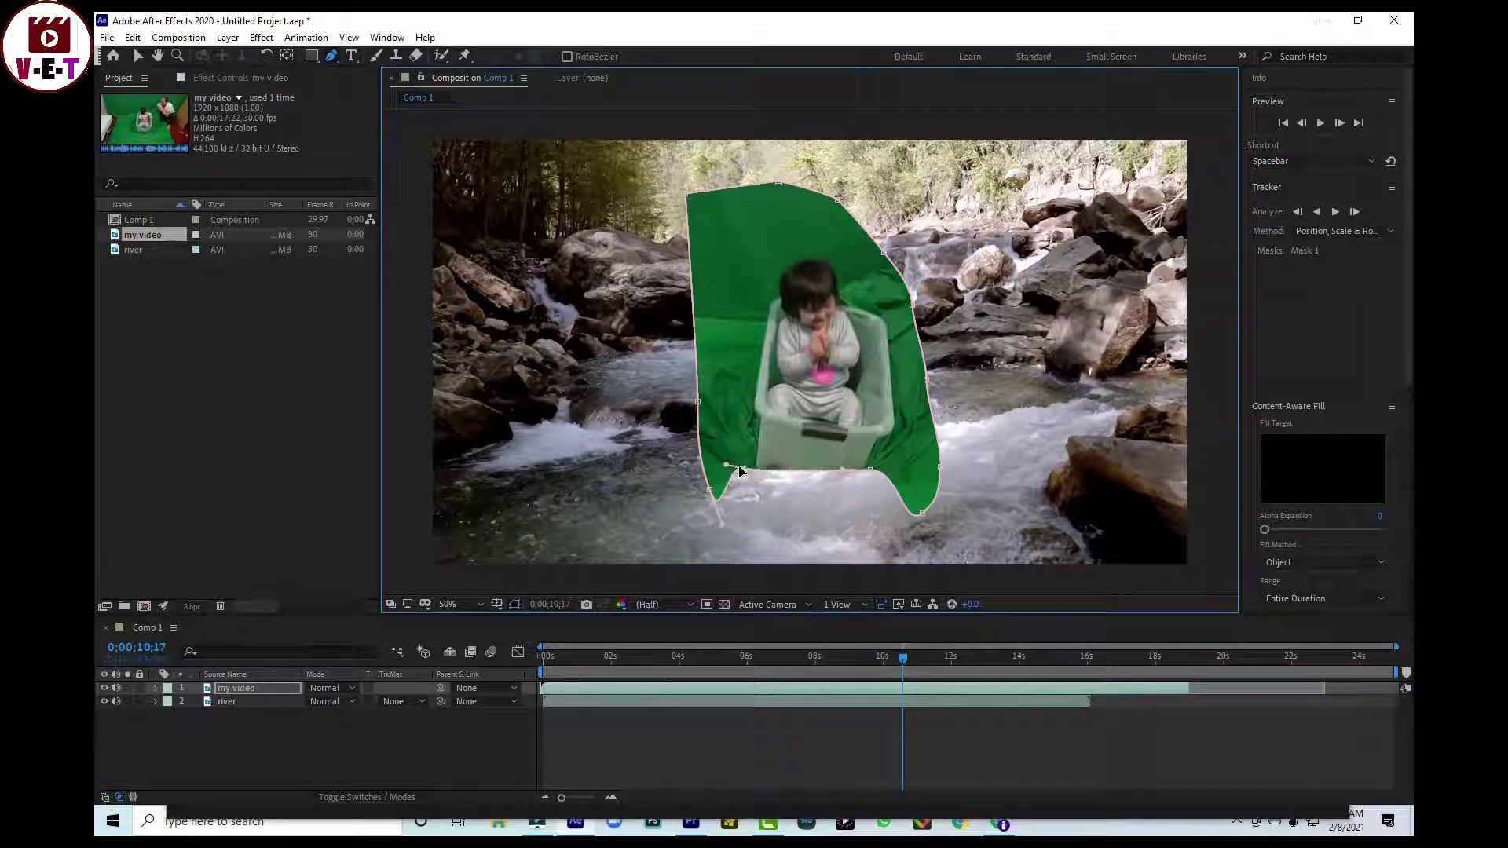
{"action": "left_click", "coordinate": [842, 471]}
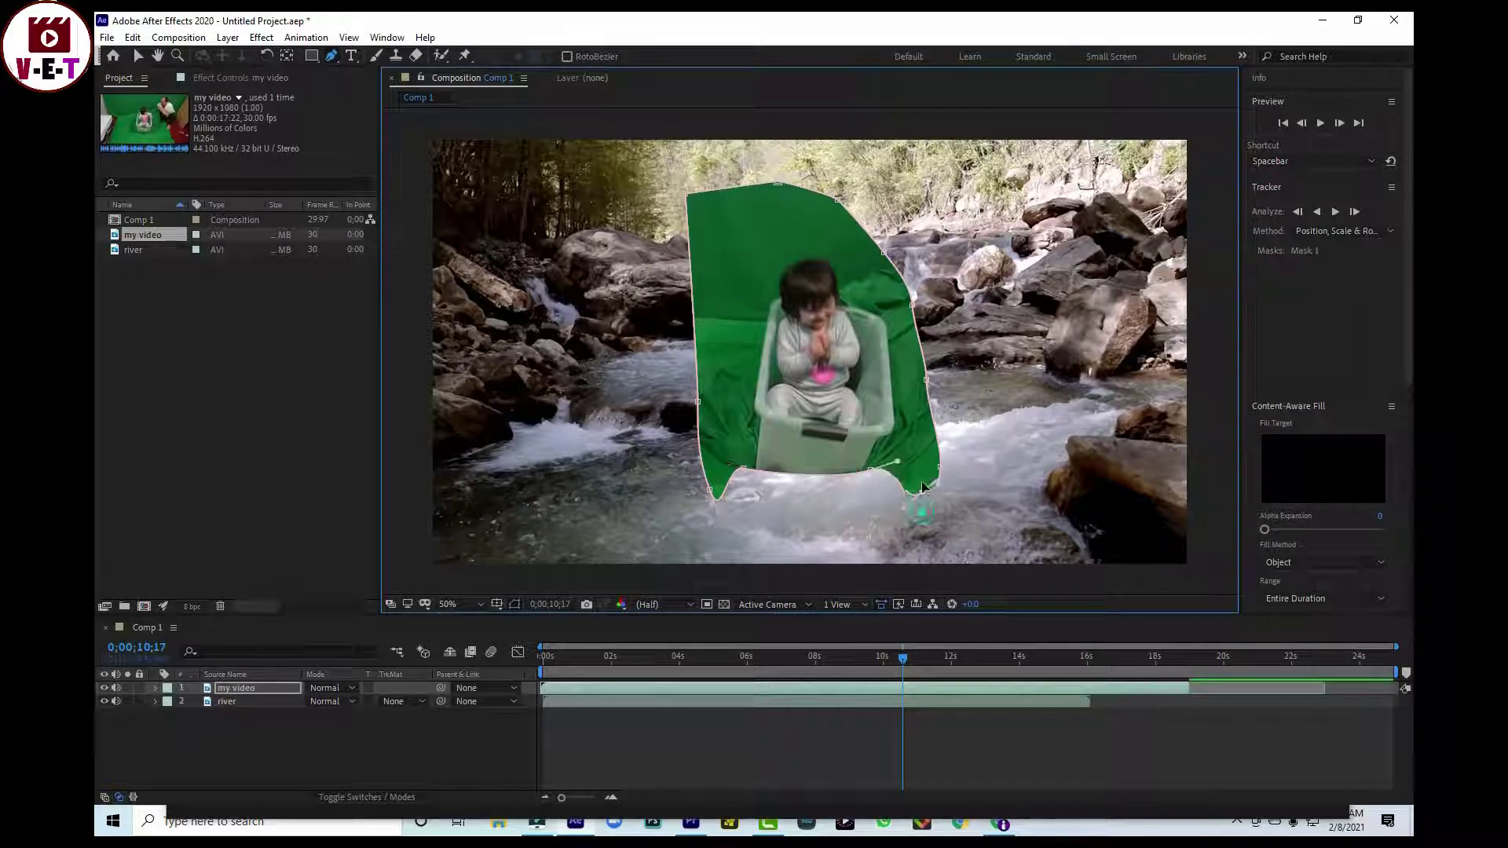
{"action": "left_click_drag", "start_coordinate": [923, 515], "coordinate": [924, 465]}
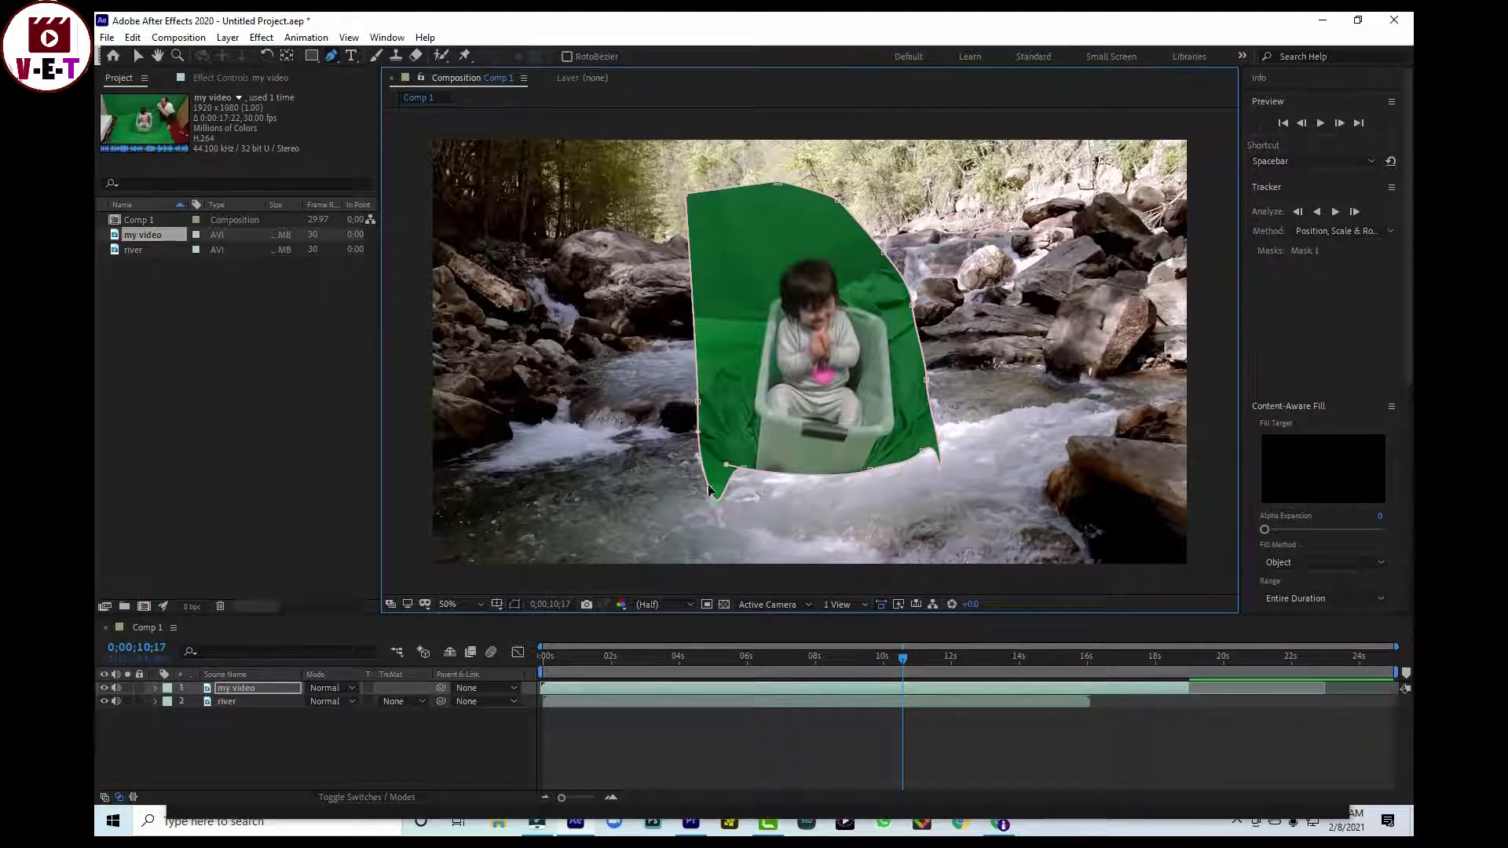
{"action": "left_click_drag", "start_coordinate": [710, 490], "coordinate": [709, 444]}
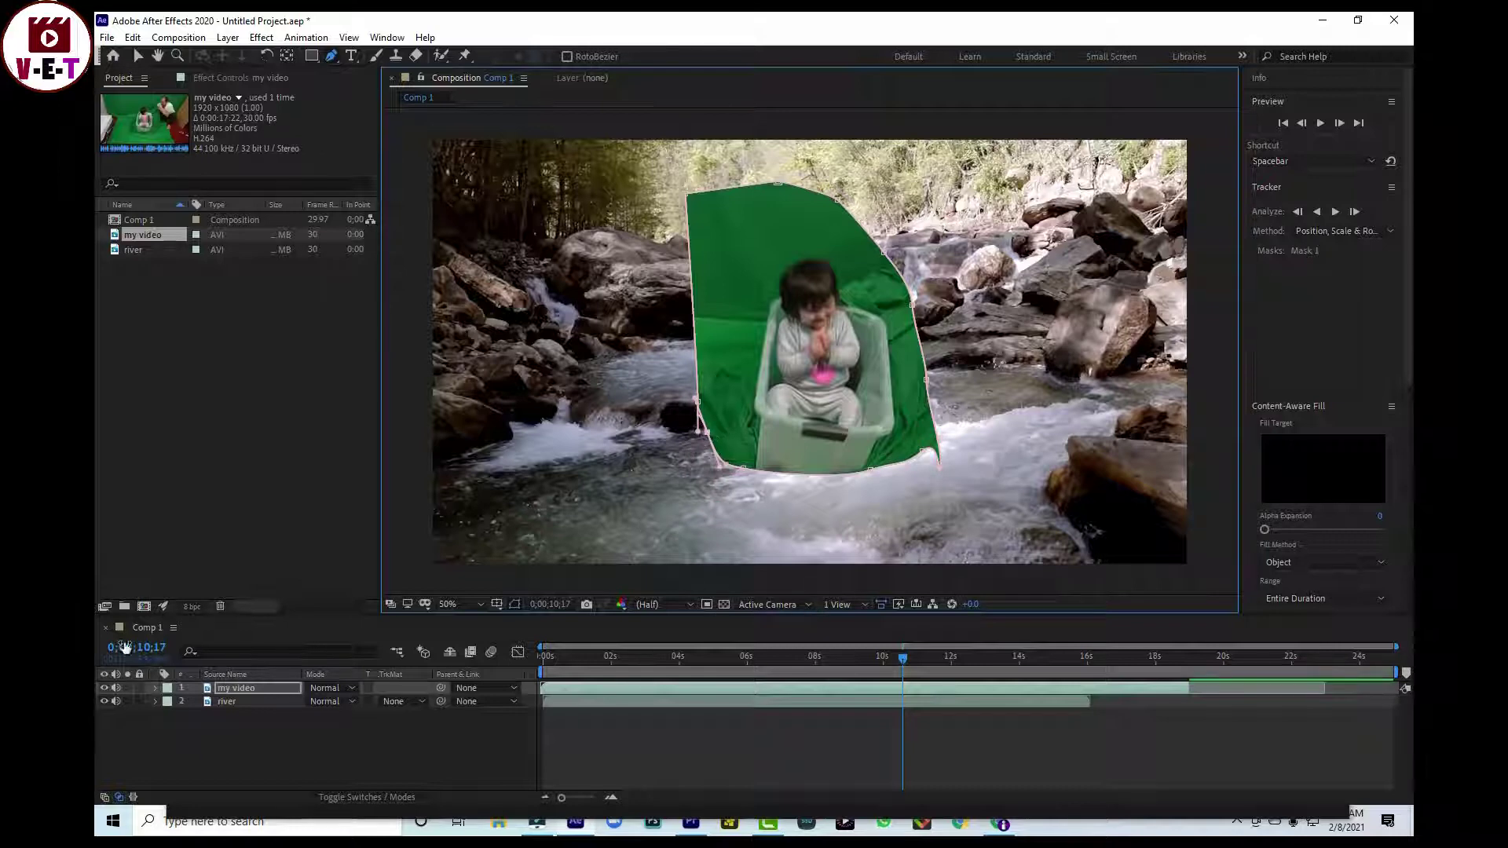
Step: Apply Keylight 1.2, sample the green backdrop as Screen Colour, and lower Screen Gain
{"action": "left_click", "coordinate": [256, 39]}
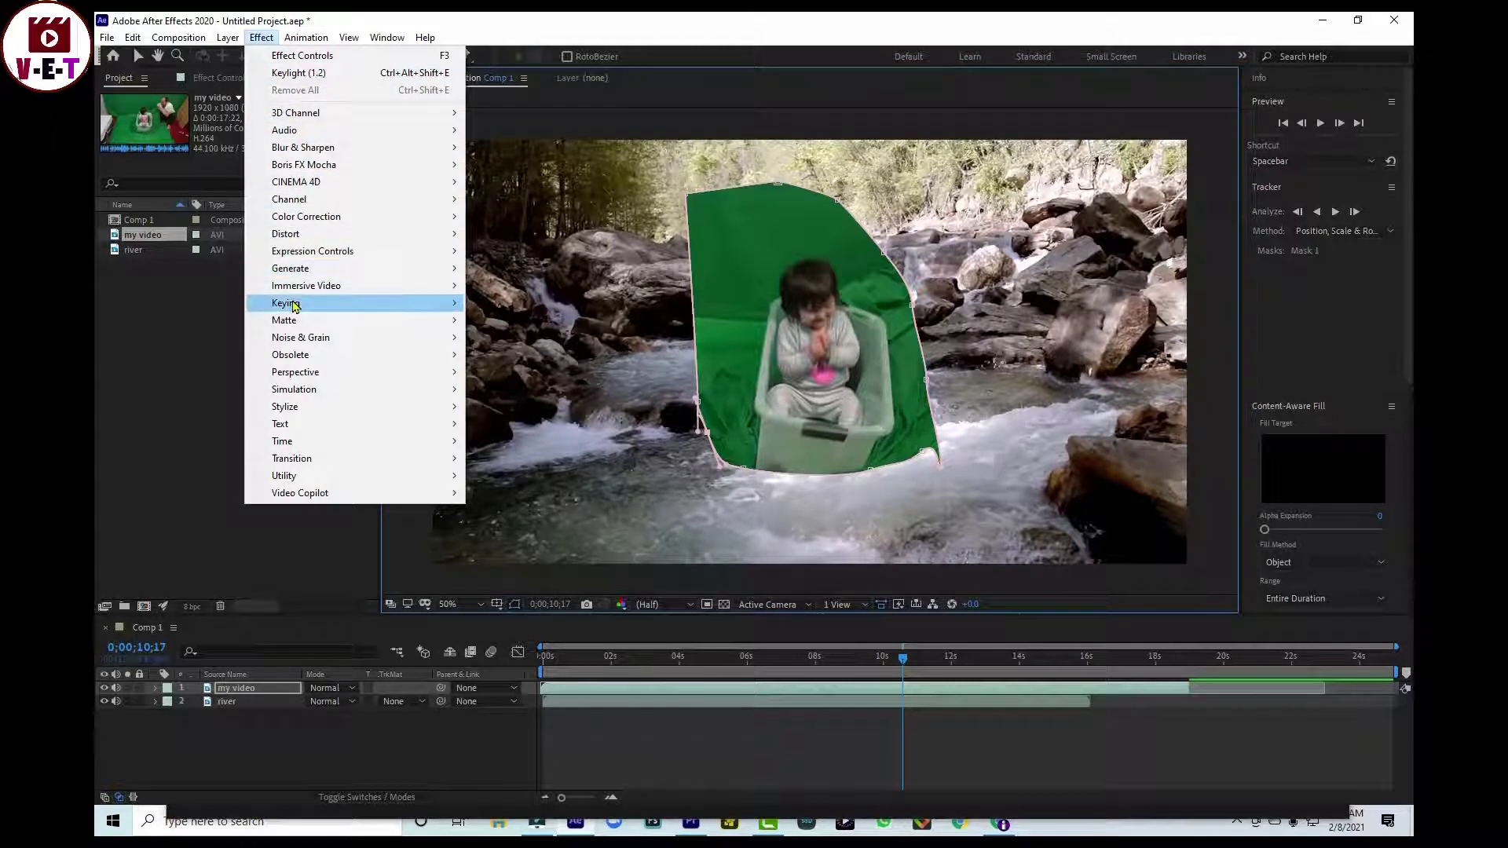
{"action": "mouse_move", "coordinate": [293, 305]}
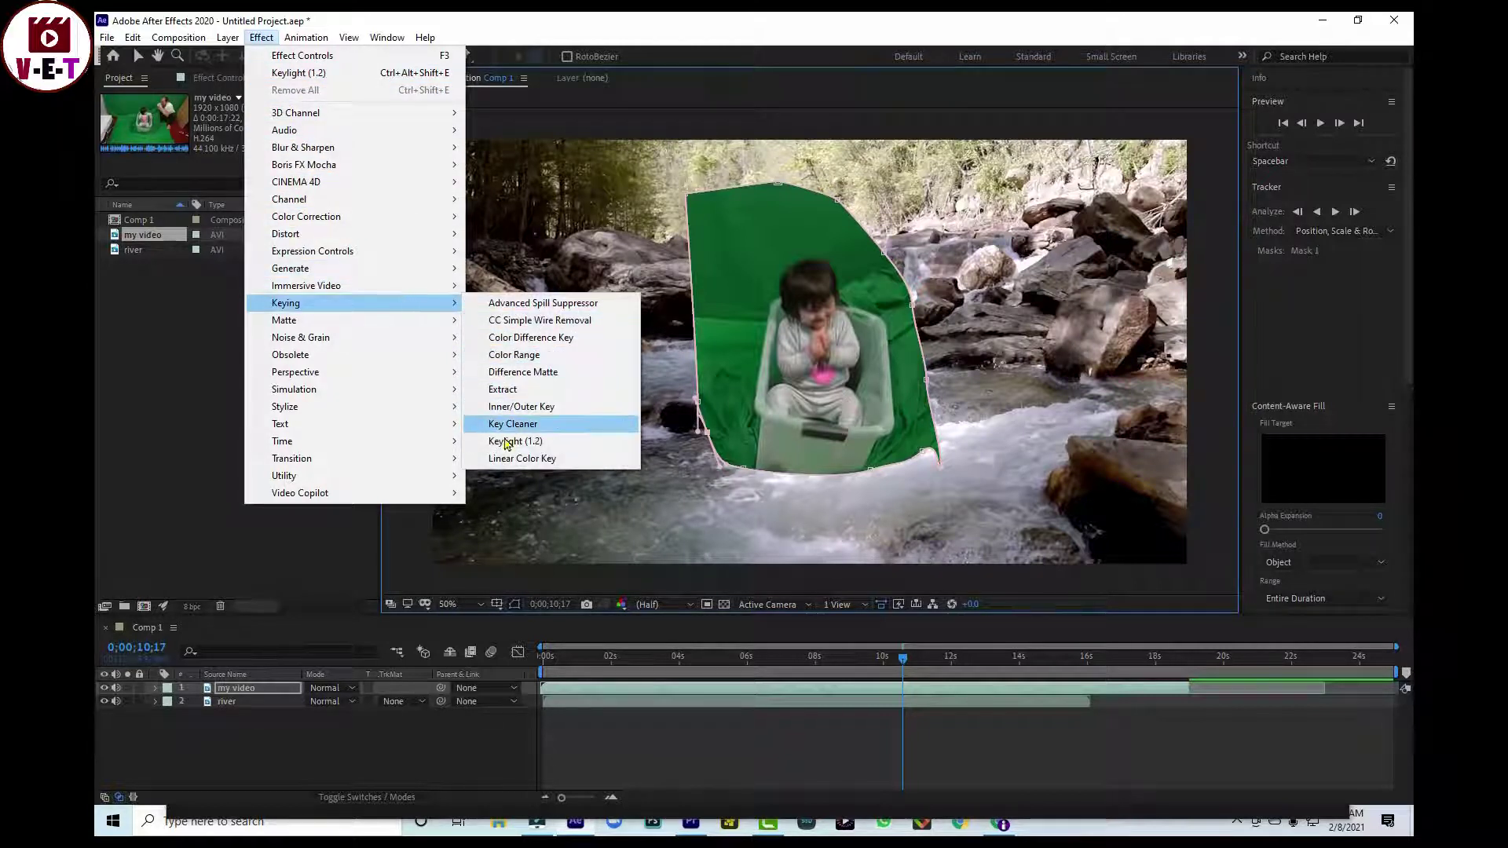
{"action": "left_click", "coordinate": [532, 442]}
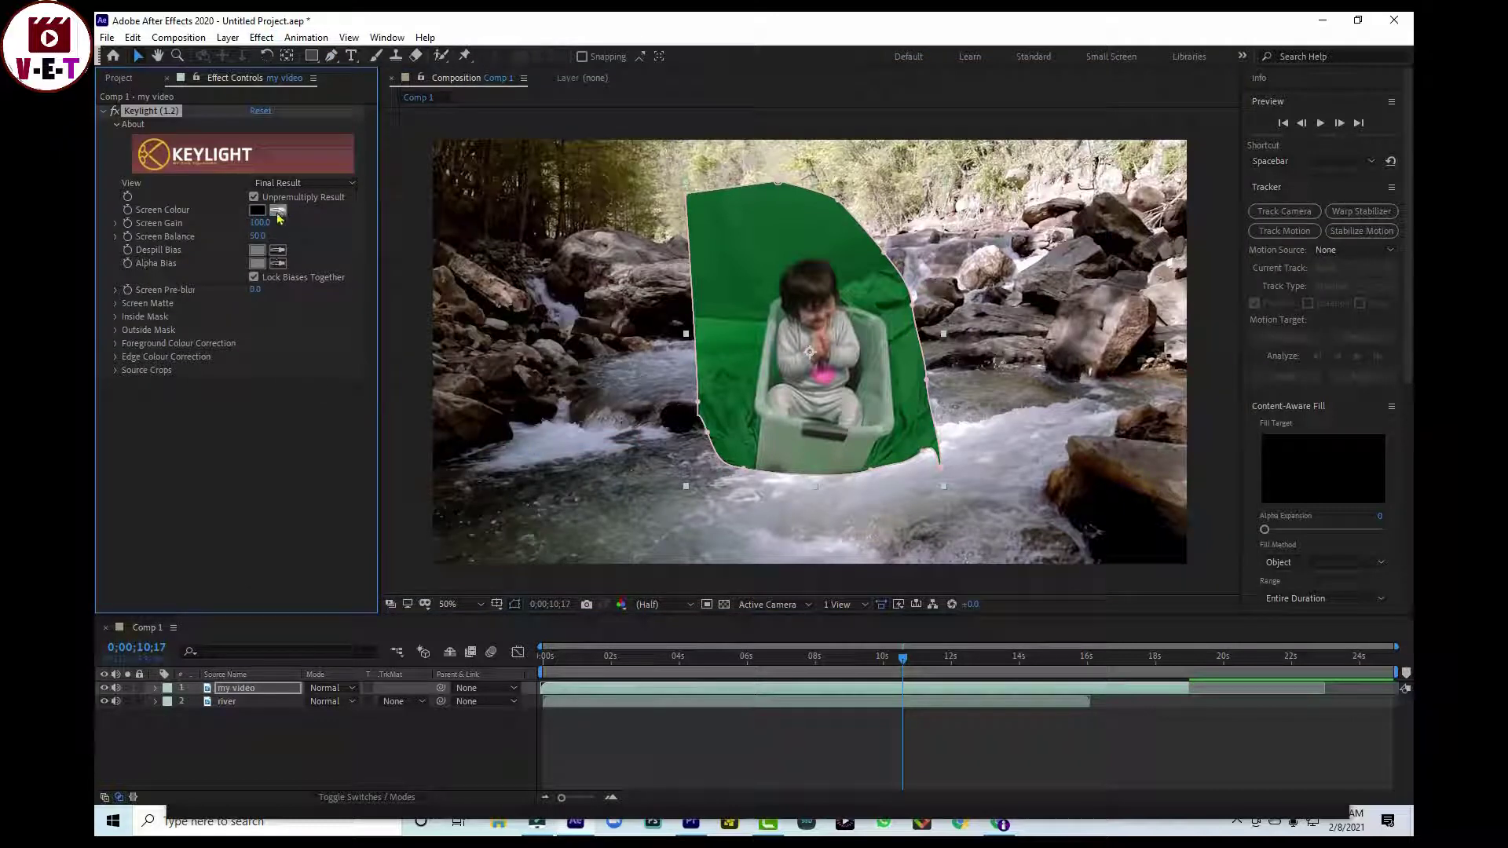
{"action": "left_click", "coordinate": [277, 210]}
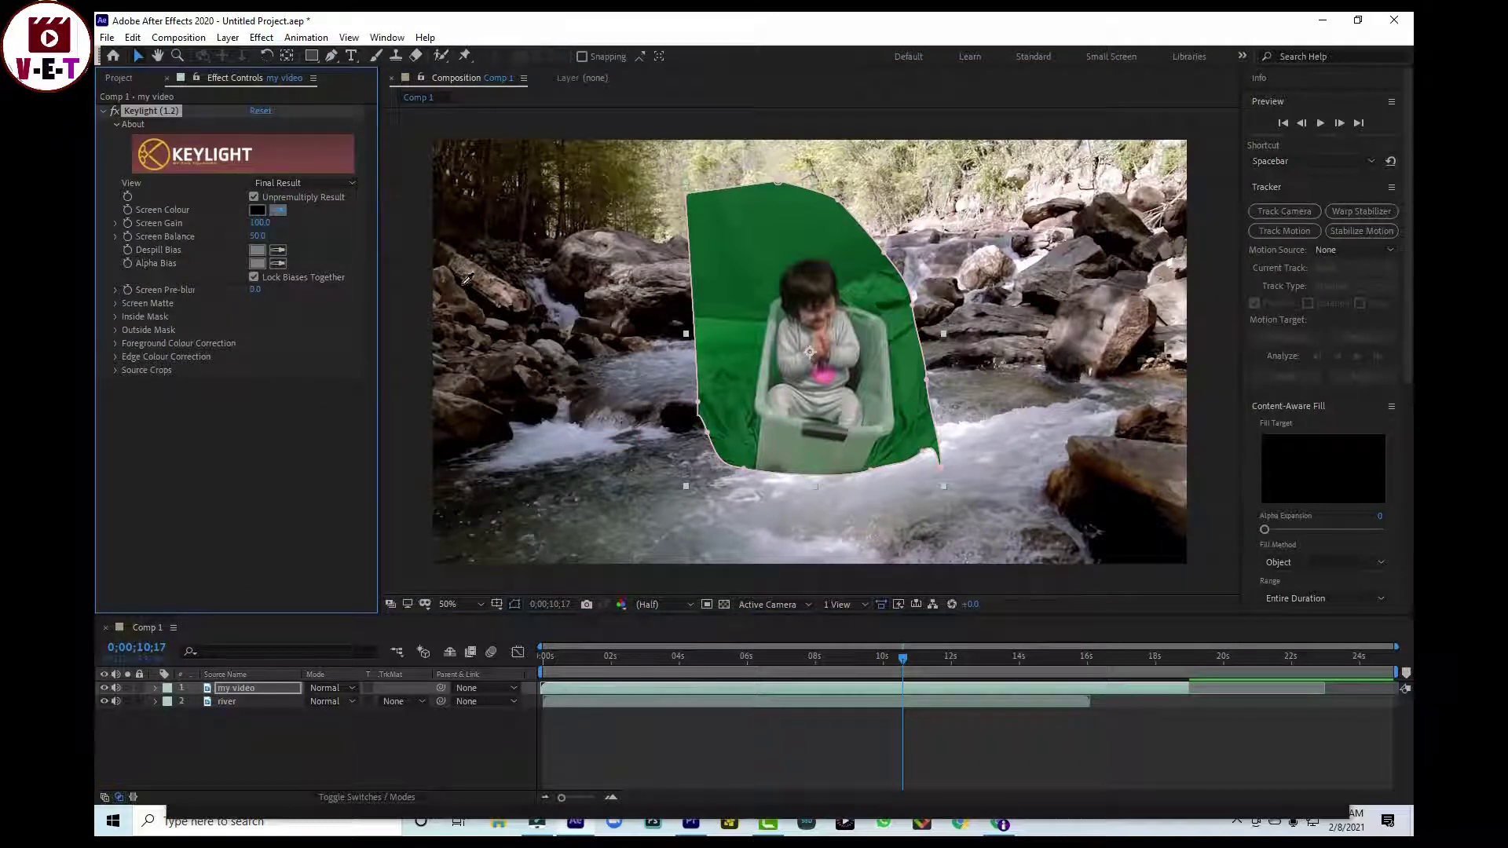
{"action": "left_click", "coordinate": [746, 309]}
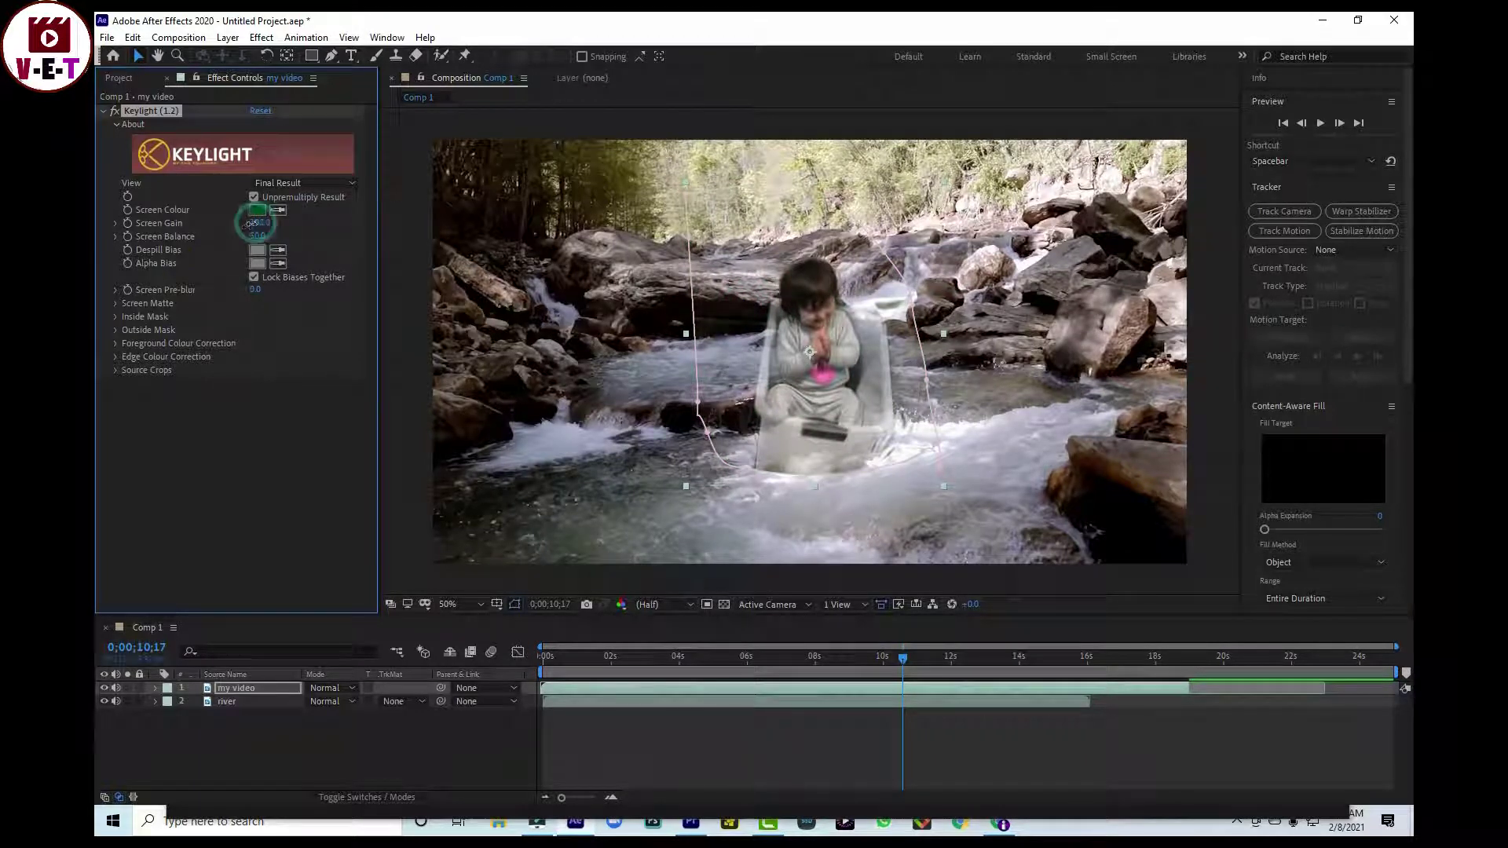
{"action": "left_click_drag", "start_coordinate": [249, 223], "coordinate": [261, 234]}
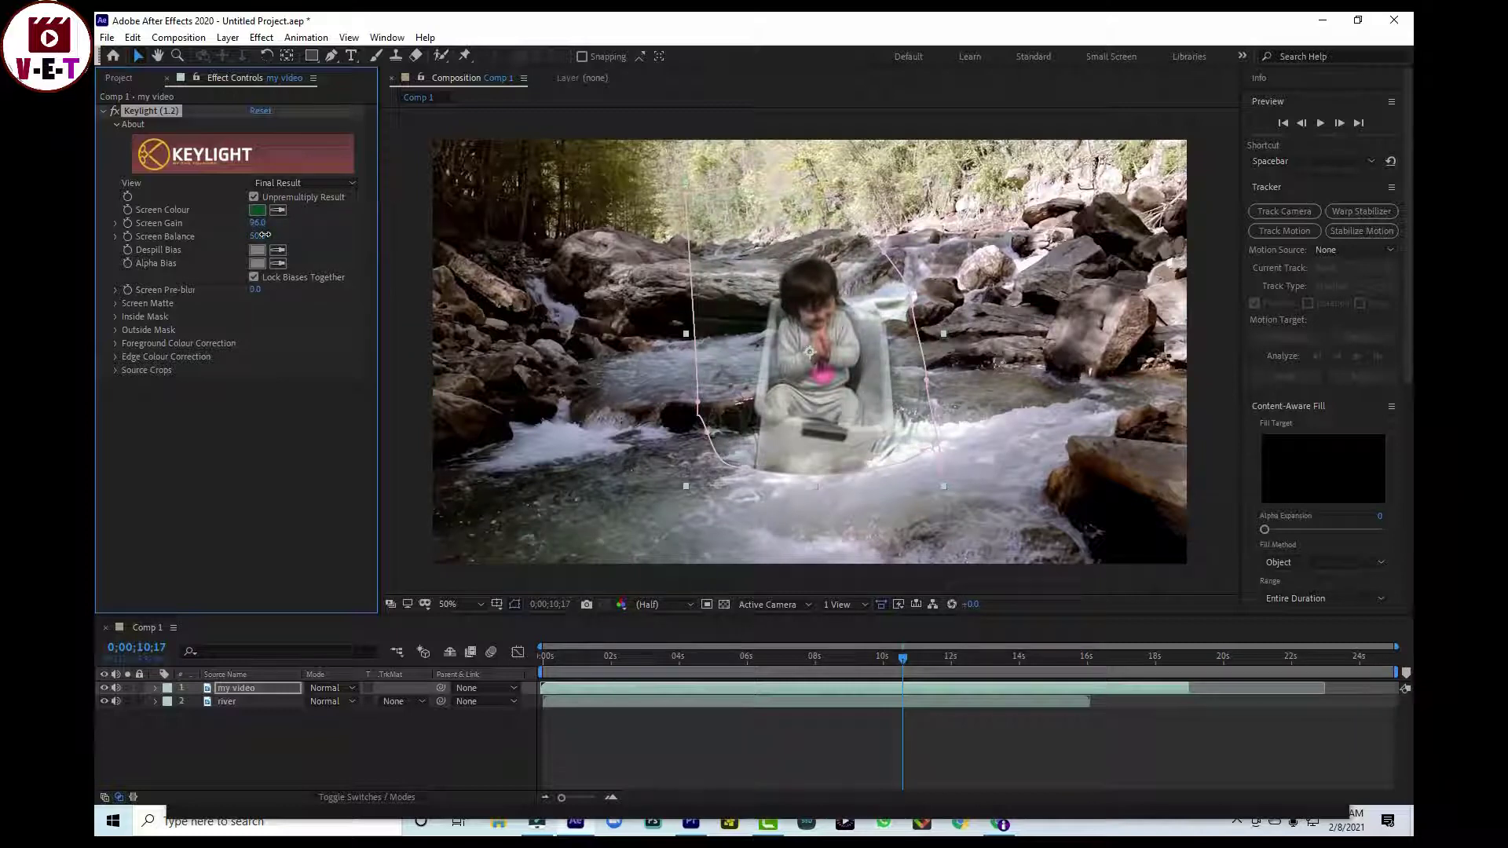
Step: Adjust the Screen Matte's Clip Black, Clip White 74 and Shrink/Grow so the box looks solid
{"action": "left_click", "coordinate": [116, 304]}
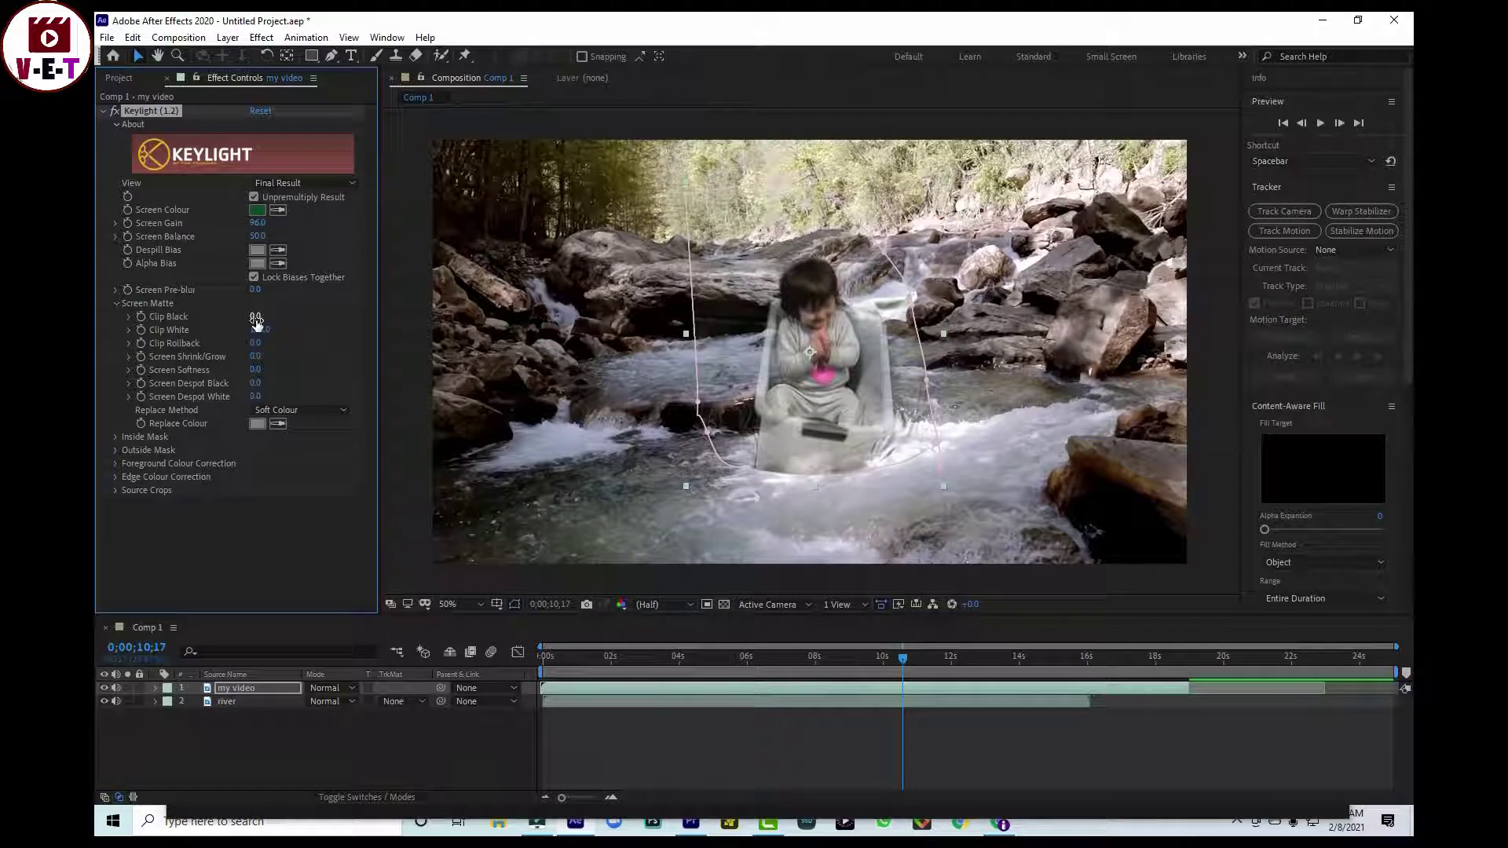
{"action": "left_click_drag", "start_coordinate": [256, 317], "coordinate": [251, 320]}
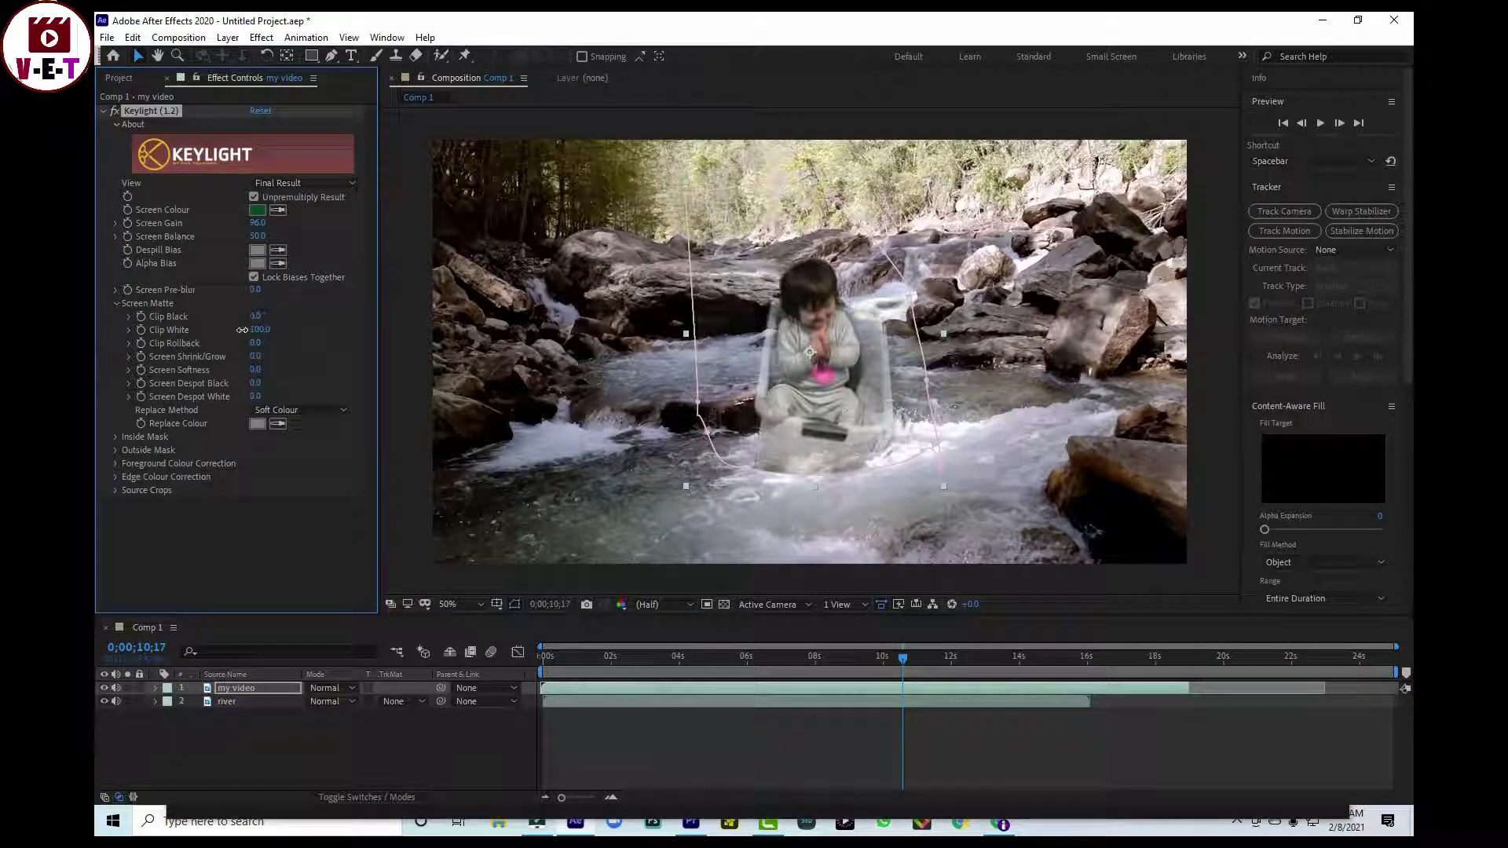
{"action": "mouse_move", "coordinate": [260, 330]}
{"action": "left_mouse_down"}
{"action": "mouse_move", "coordinate": [241, 330]}
{"action": "mouse_move", "coordinate": [275, 342]}
{"action": "left_mouse_up"}
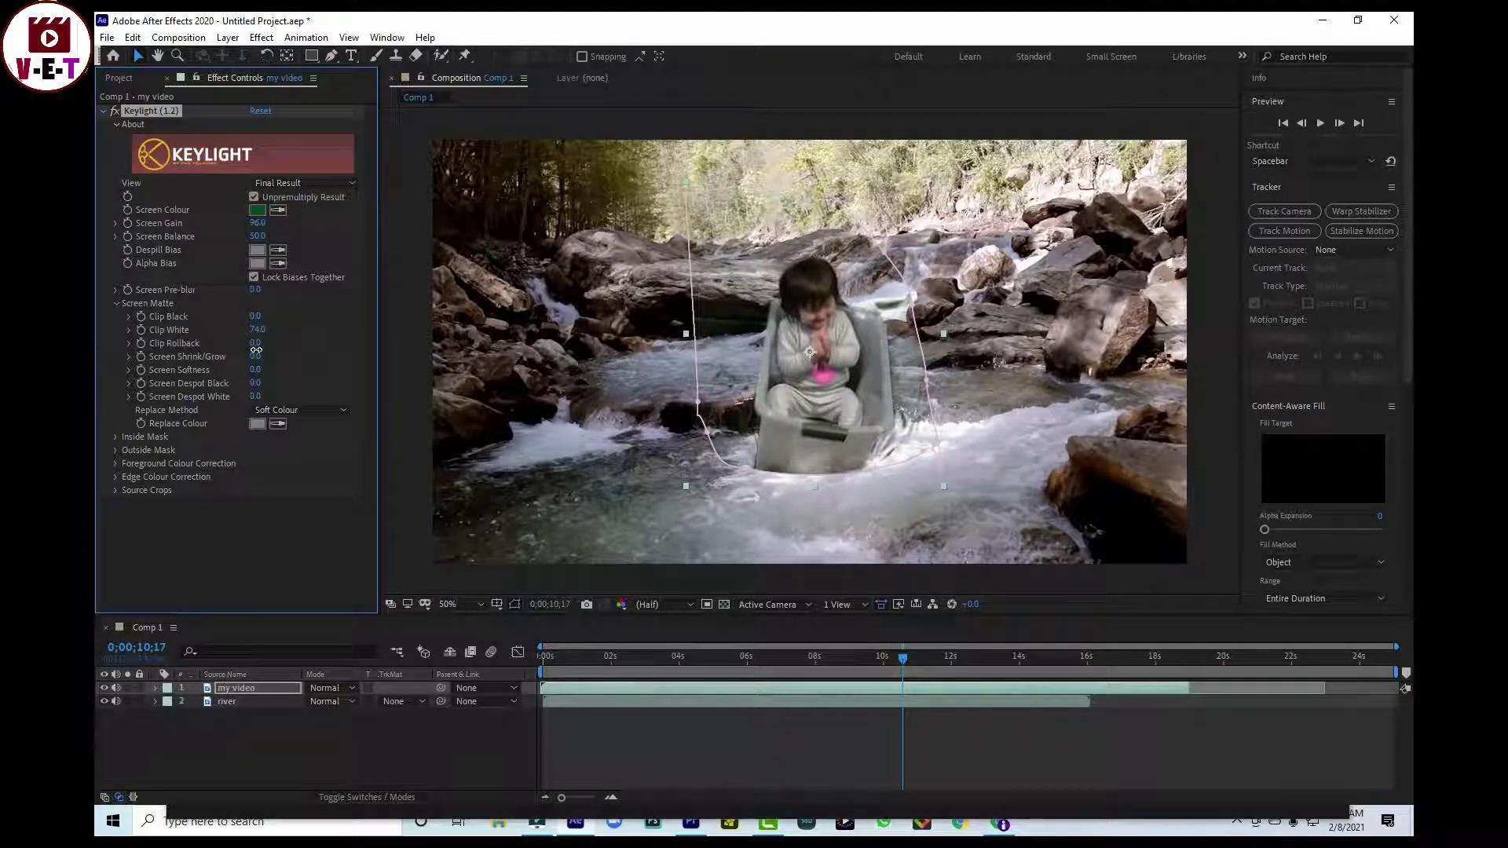
{"action": "mouse_move", "coordinate": [256, 357]}
{"action": "left_mouse_down"}
{"action": "mouse_move", "coordinate": [273, 357]}
{"action": "mouse_move", "coordinate": [265, 369]}
{"action": "left_mouse_up"}
{"action": "left_click", "coordinate": [156, 688]}
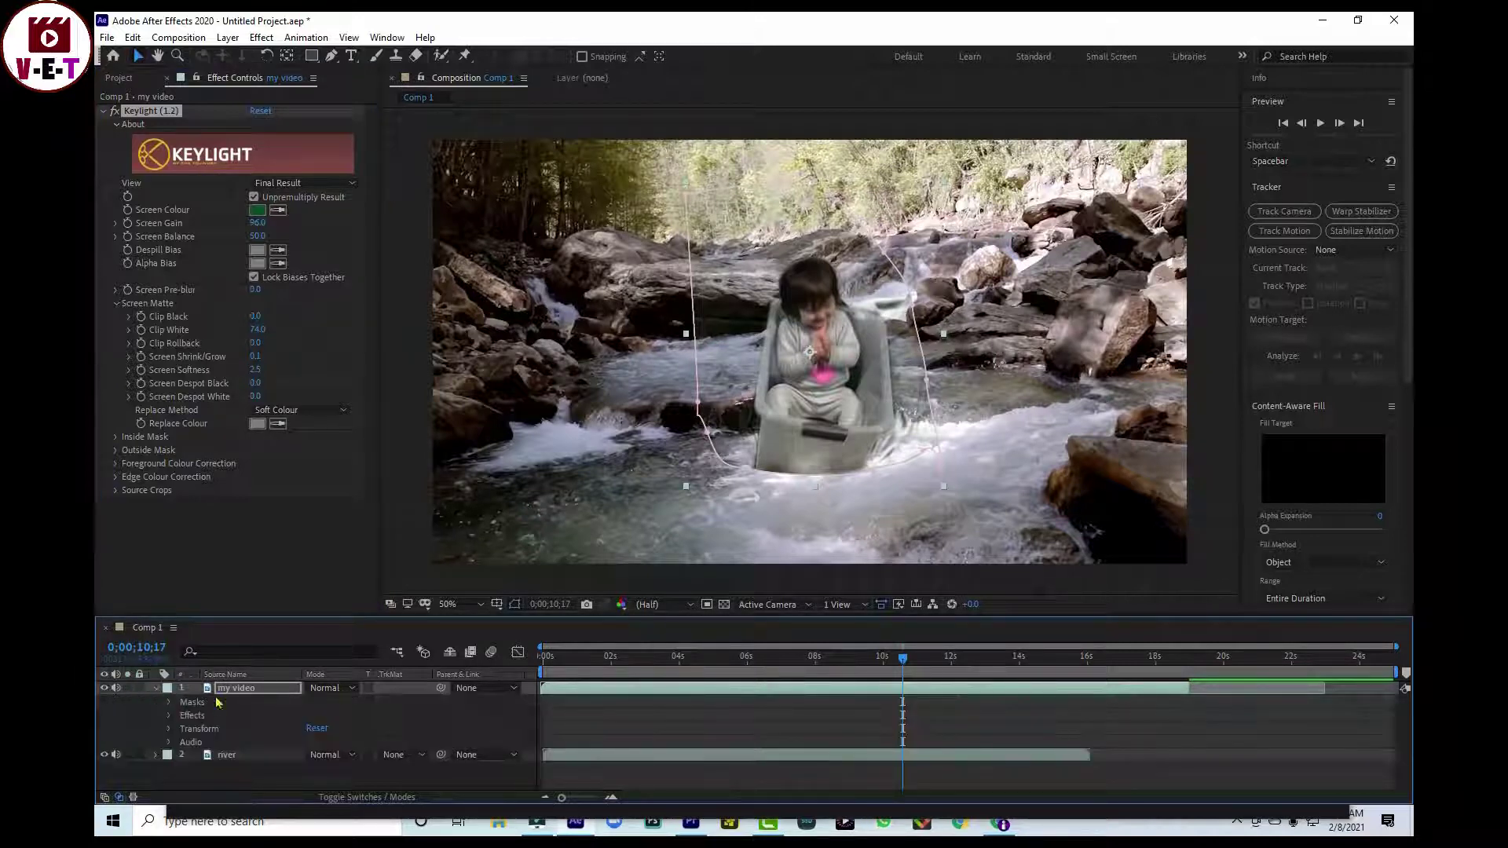
Step: Give Mask 1 a 36-pixel feather and return the playhead to 0;00;00;00
{"action": "left_click", "coordinate": [170, 703]}
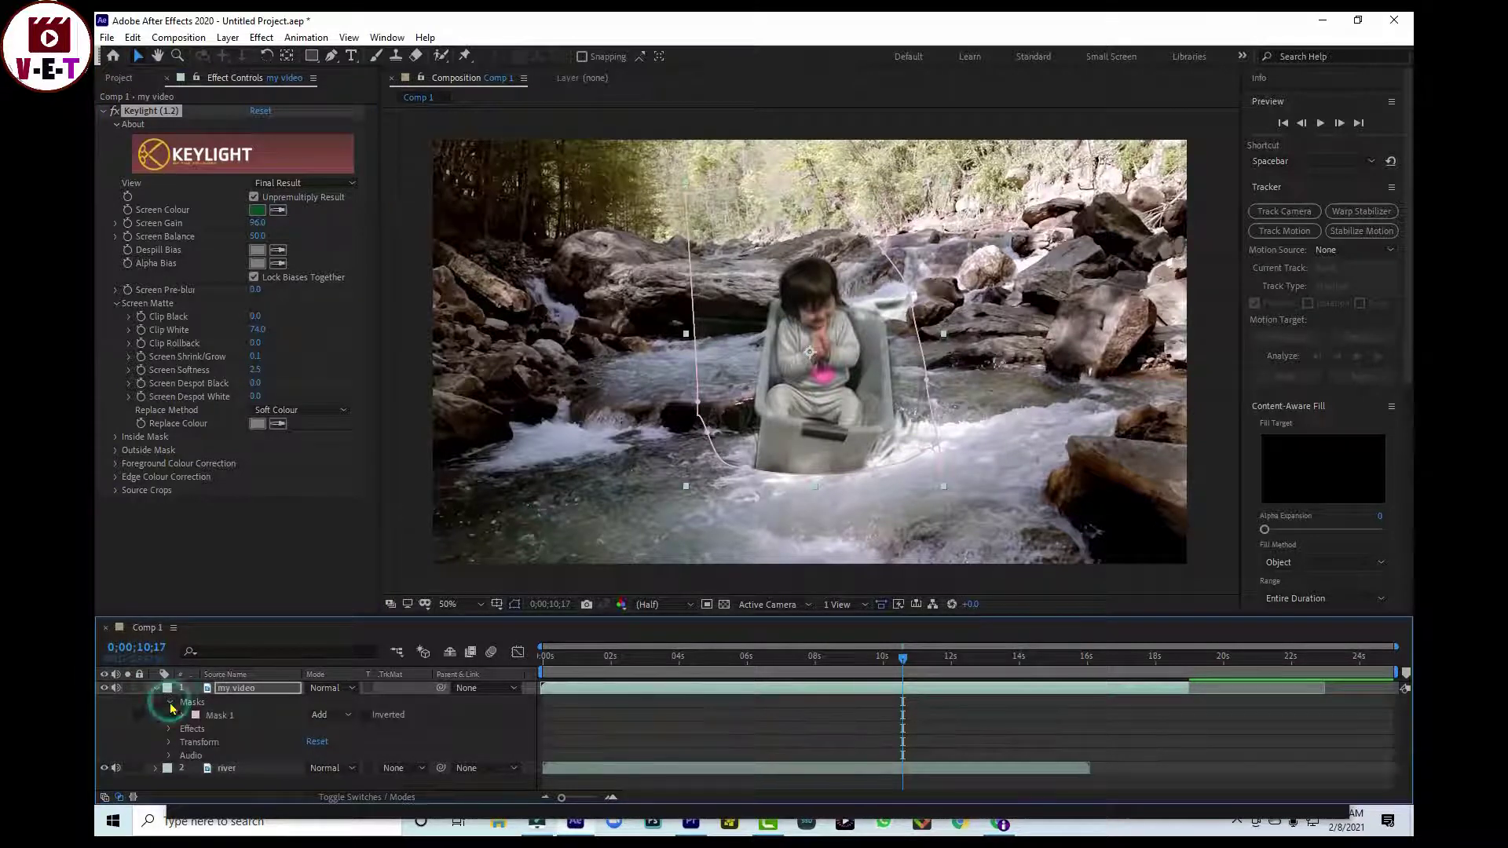
{"action": "left_click", "coordinate": [181, 716]}
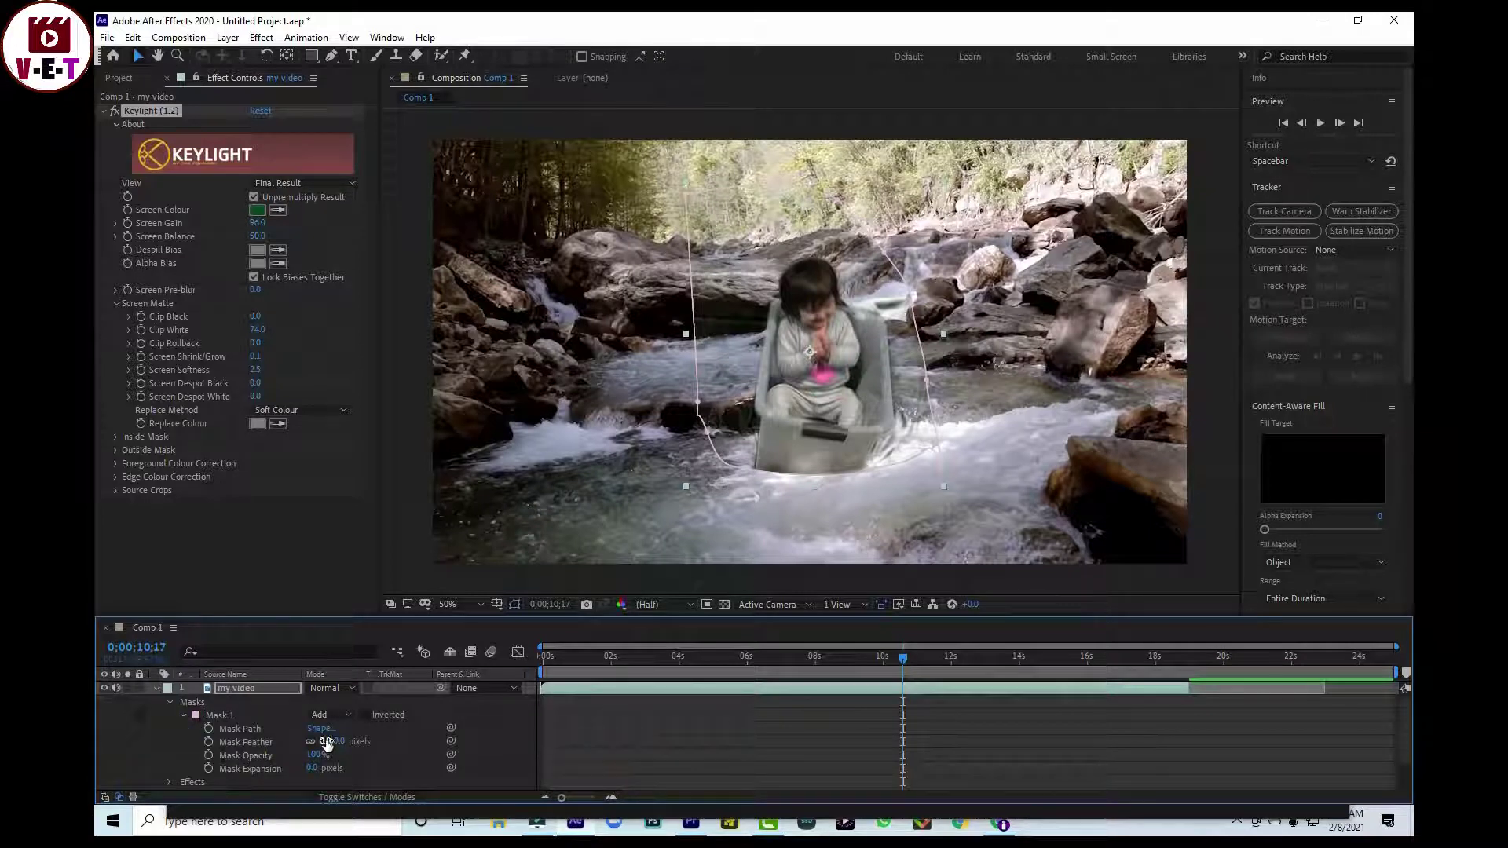
{"action": "left_click_drag", "start_coordinate": [327, 741], "coordinate": [359, 741]}
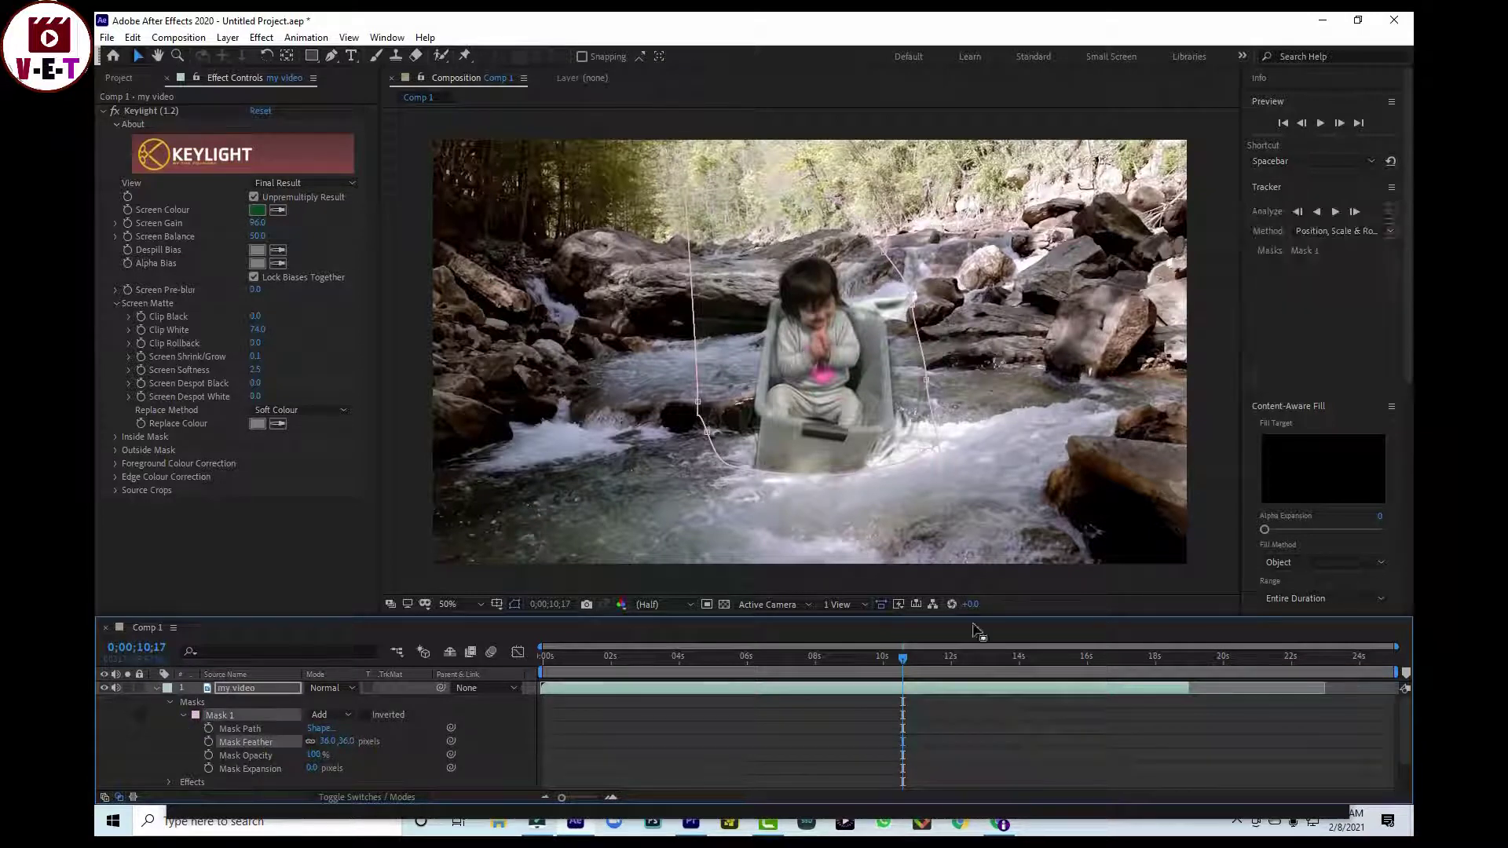
{"action": "left_click_drag", "start_coordinate": [904, 667], "coordinate": [462, 722]}
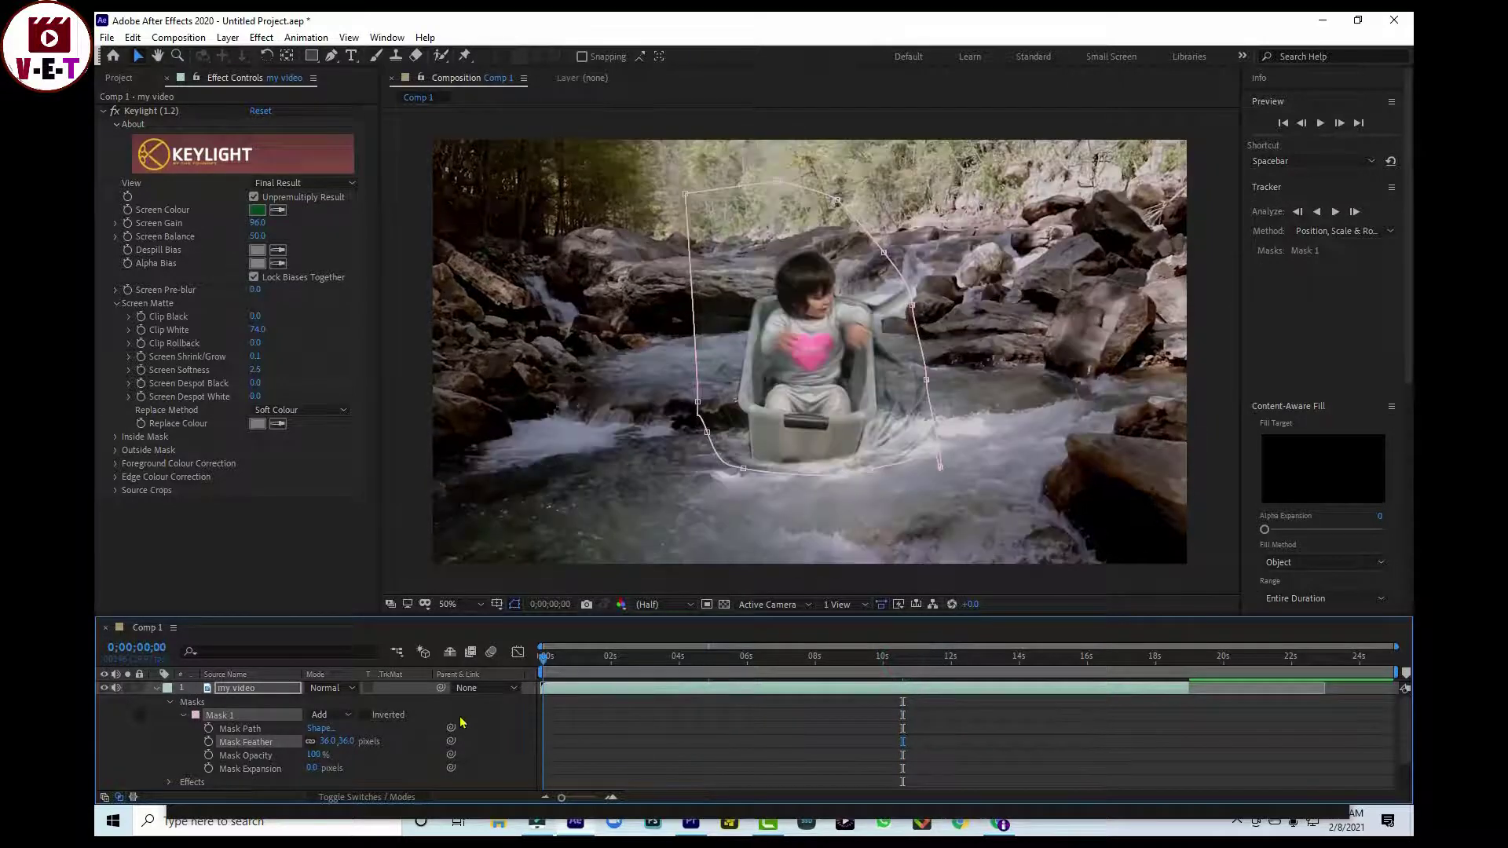
{"action": "left_click", "coordinate": [158, 689]}
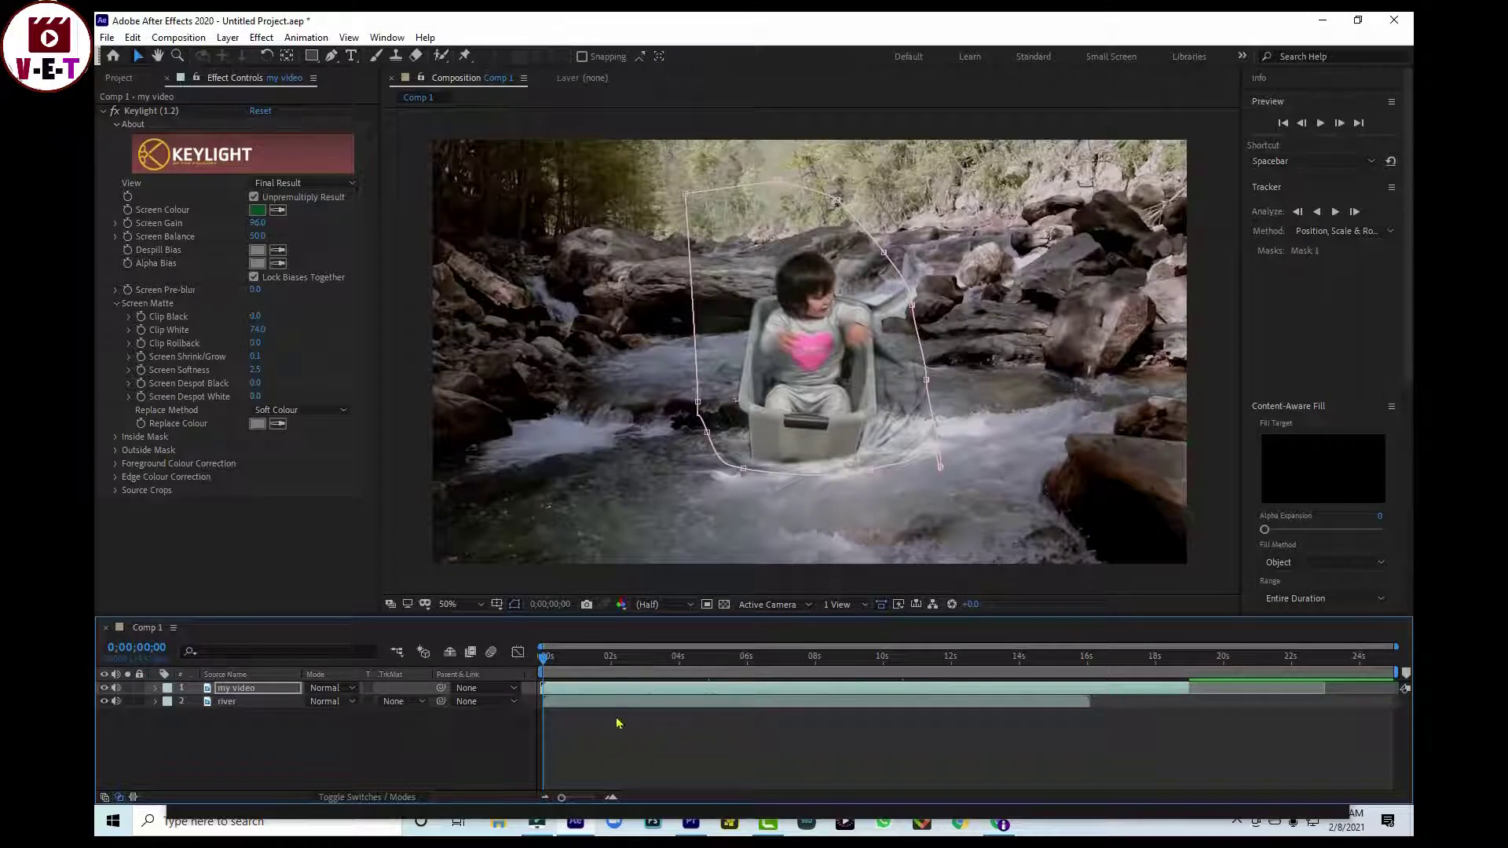
Step: Preview the keyed clip, then pull Mask 1's upper-right, right-side and top-left points tighter around the child
{"action": "key", "text": "space"}
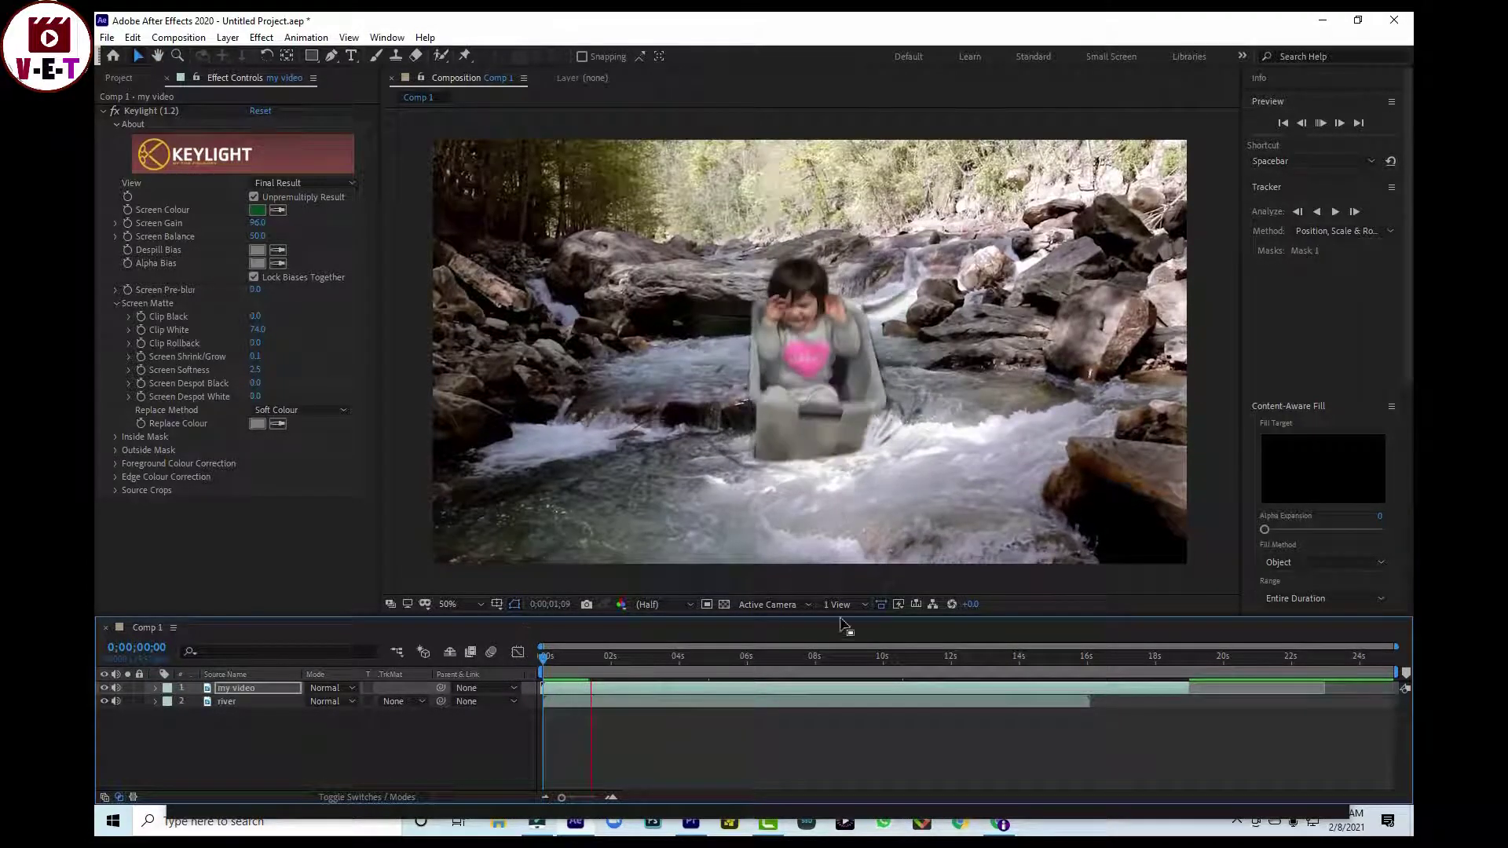
{"action": "left_click_drag", "start_coordinate": [603, 656], "coordinate": [548, 682]}
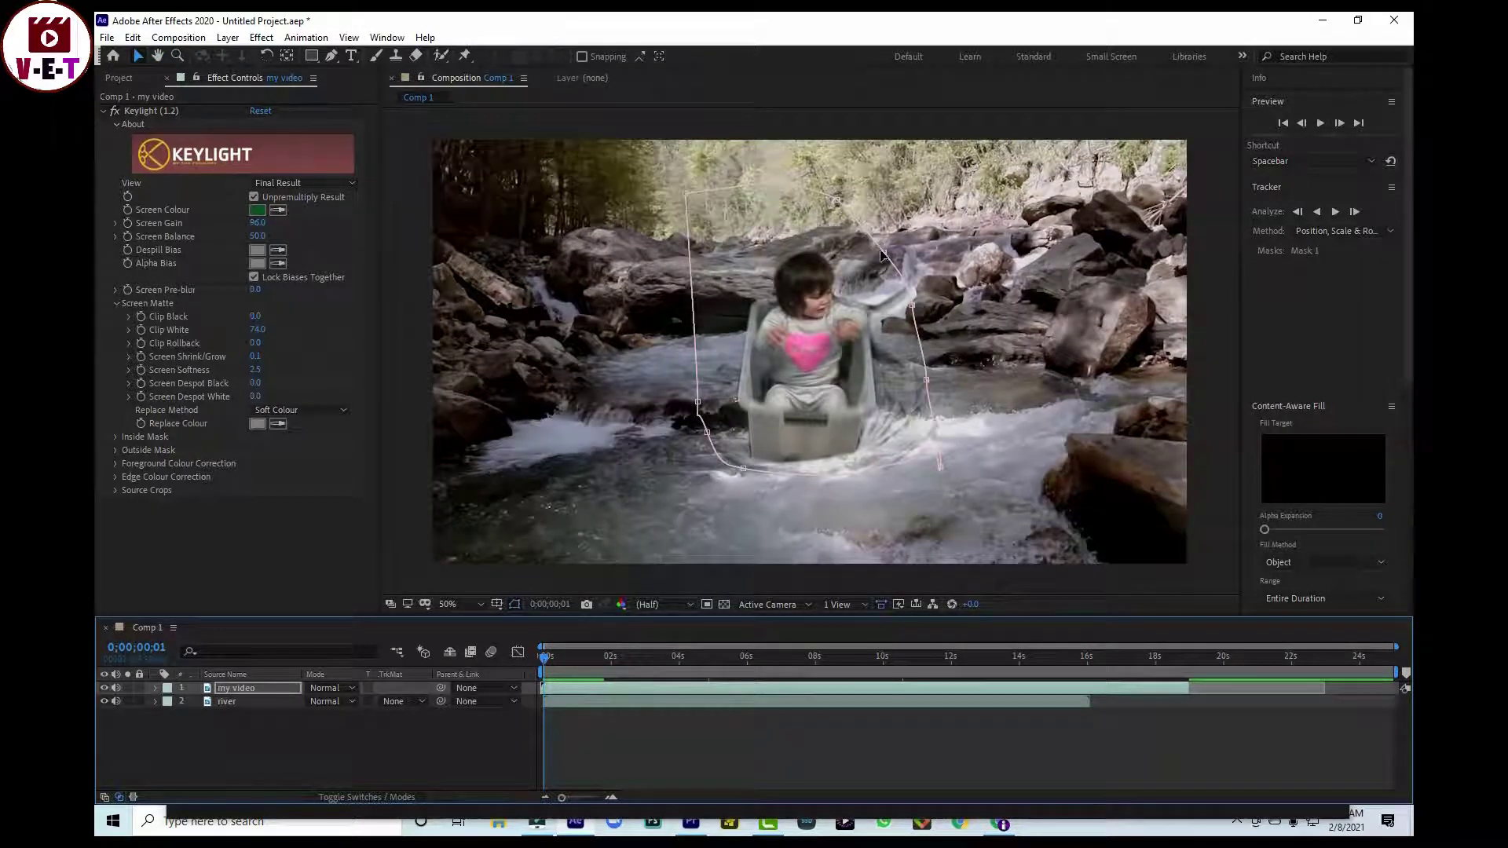
{"action": "mouse_move", "coordinate": [874, 250]}
{"action": "left_mouse_down"}
{"action": "mouse_move", "coordinate": [865, 273]}
{"action": "mouse_move", "coordinate": [889, 320]}
{"action": "left_mouse_up"}
{"action": "left_click_drag", "start_coordinate": [927, 380], "coordinate": [901, 374]}
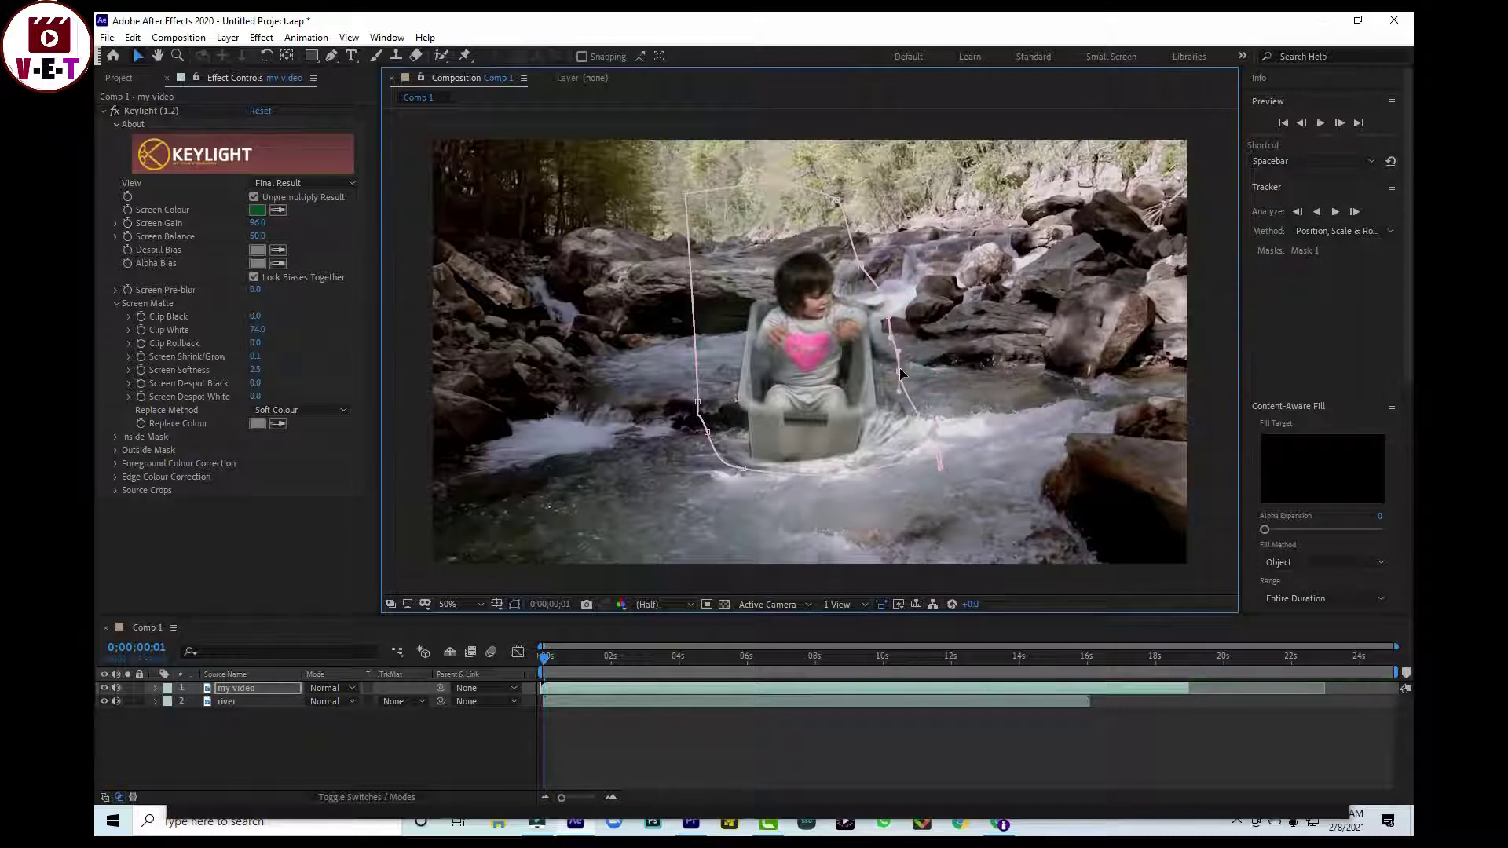
{"action": "mouse_move", "coordinate": [938, 453]}
{"action": "left_mouse_down"}
{"action": "mouse_move", "coordinate": [942, 469]}
{"action": "mouse_move", "coordinate": [905, 425]}
{"action": "left_mouse_up"}
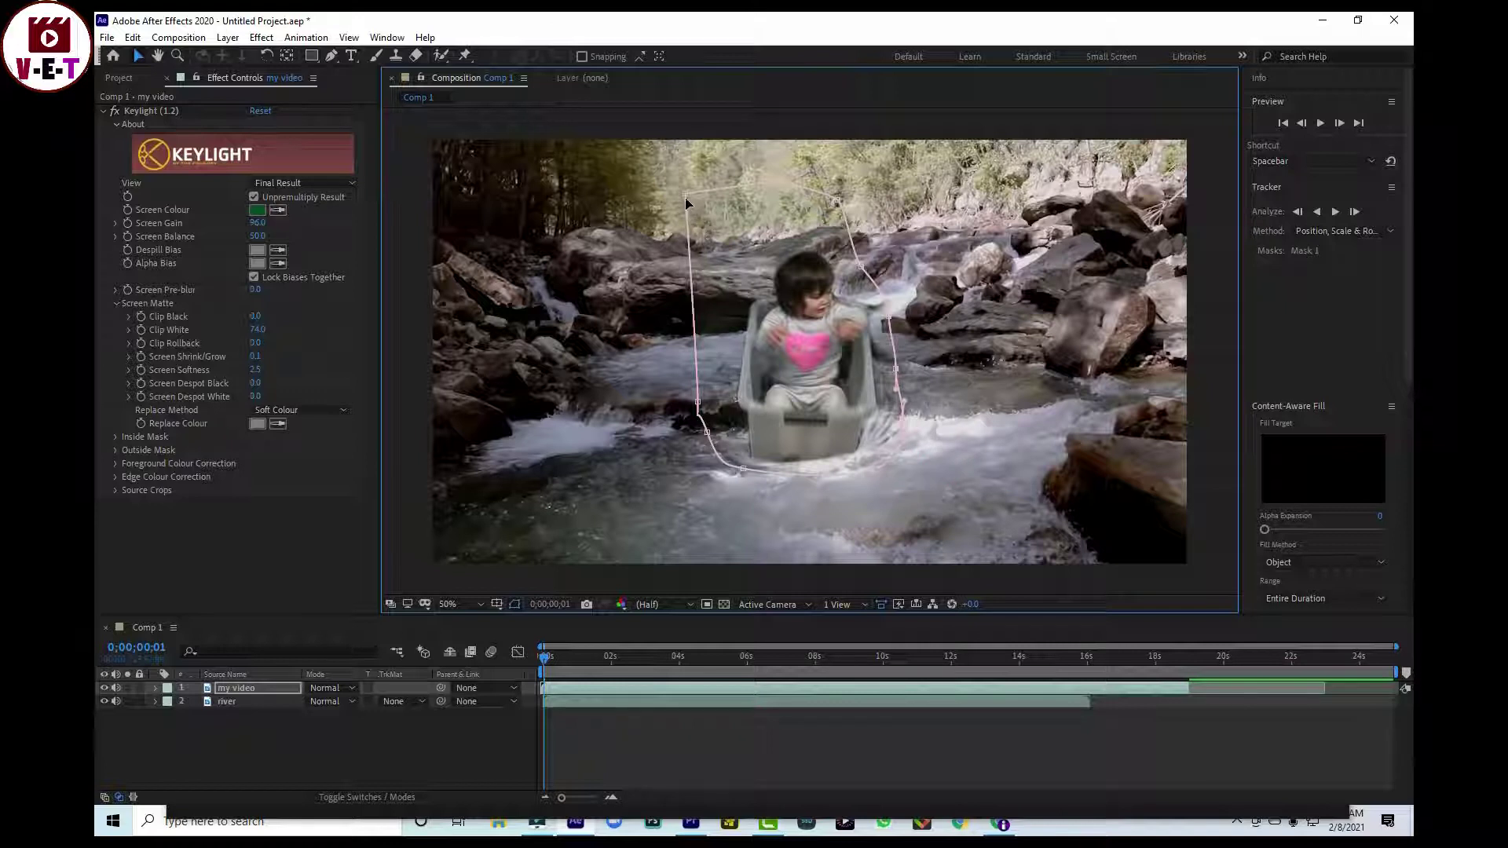
{"action": "mouse_move", "coordinate": [686, 203]}
{"action": "left_mouse_down"}
{"action": "mouse_move", "coordinate": [761, 167]}
{"action": "mouse_move", "coordinate": [754, 233]}
{"action": "left_mouse_up"}
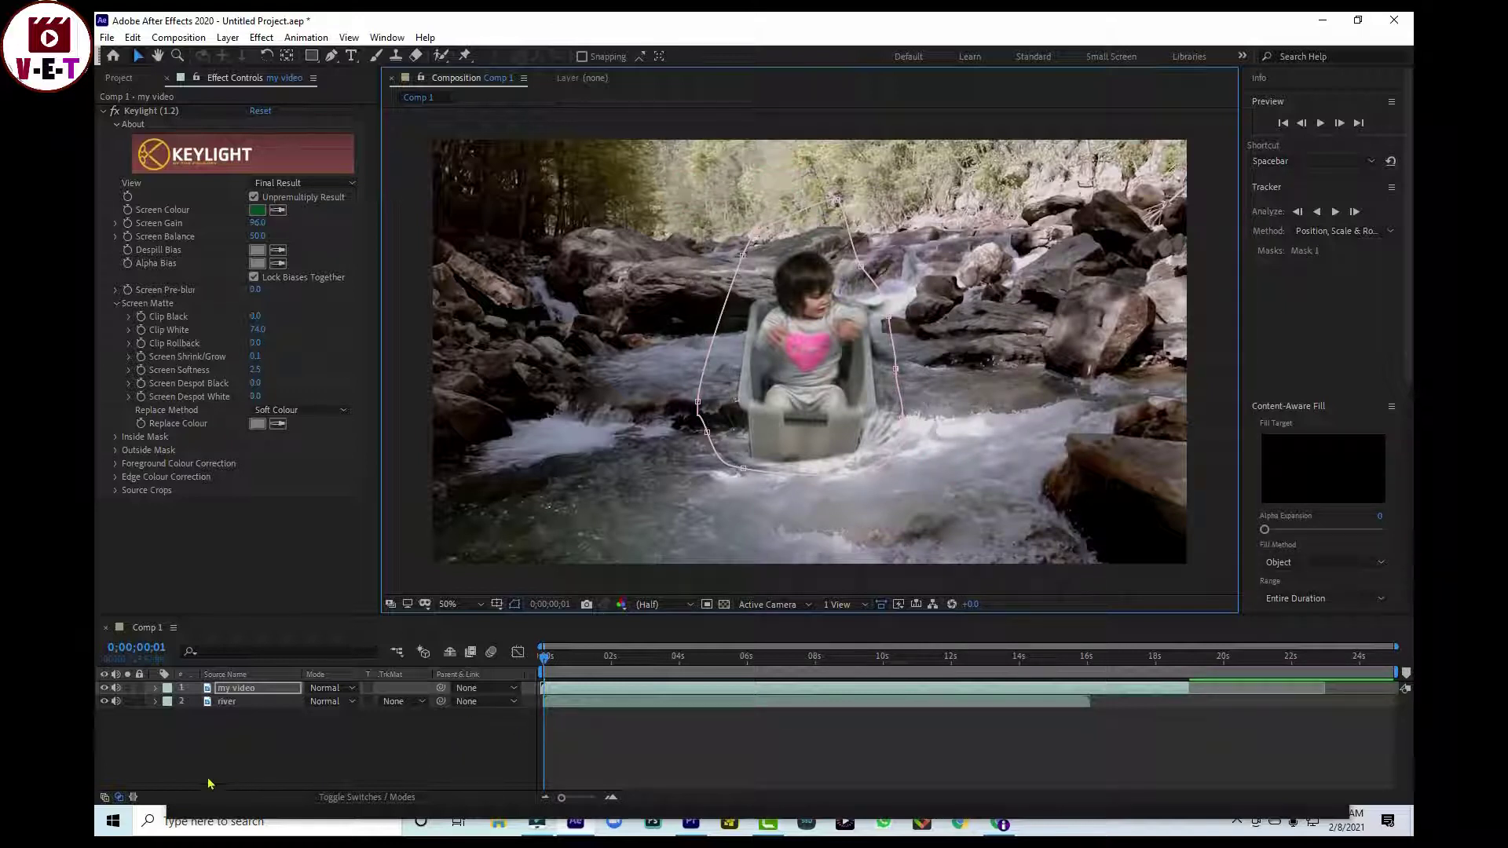
{"action": "left_click", "coordinate": [155, 689]}
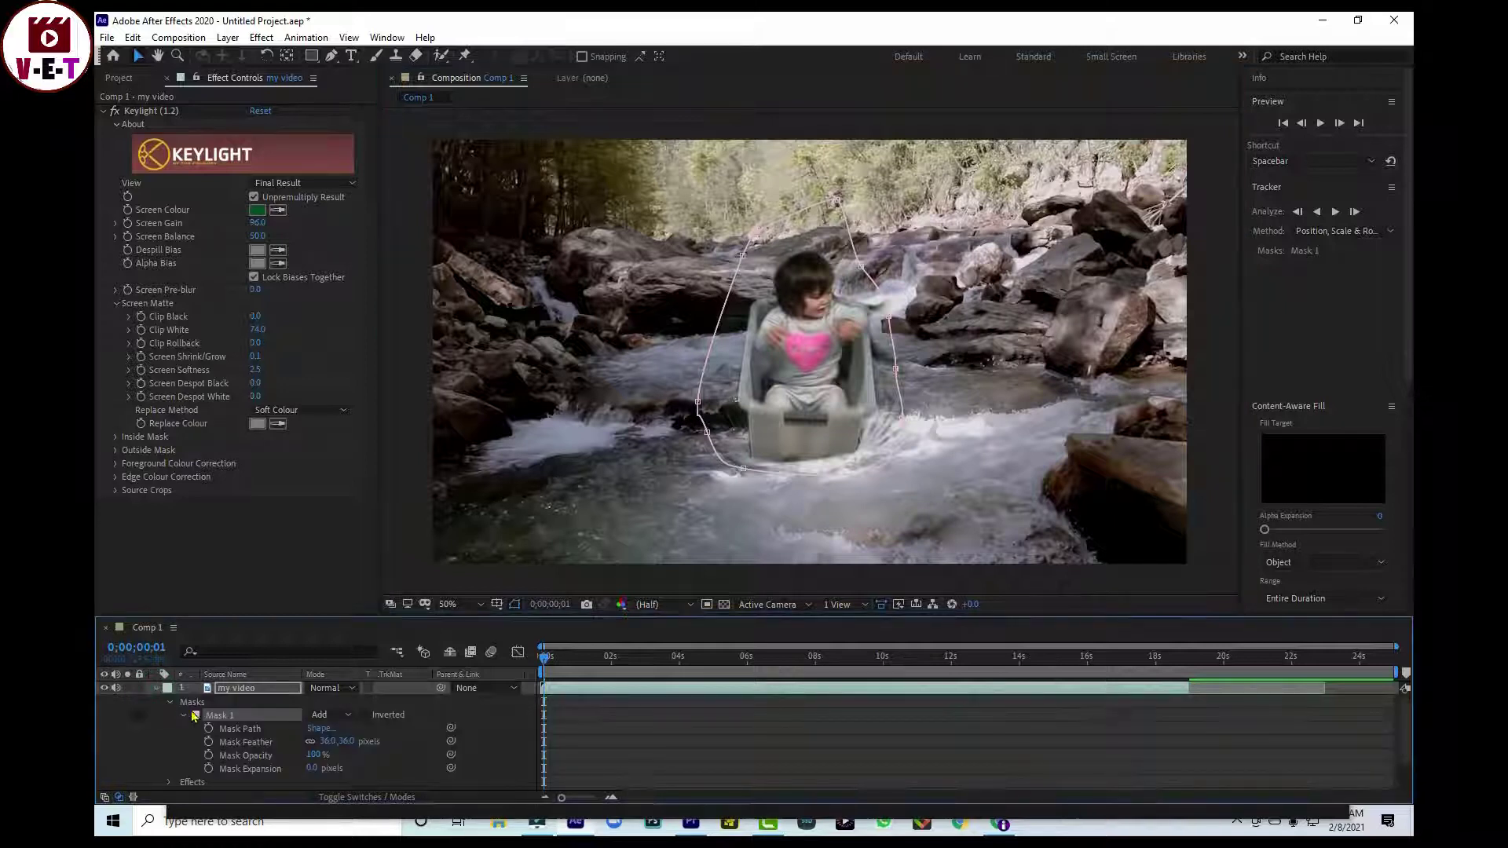
Step: Scale the 'my video' layer to 15%, rotate it 22°, and position it upstream at 1108,424
{"action": "left_click", "coordinate": [170, 703]}
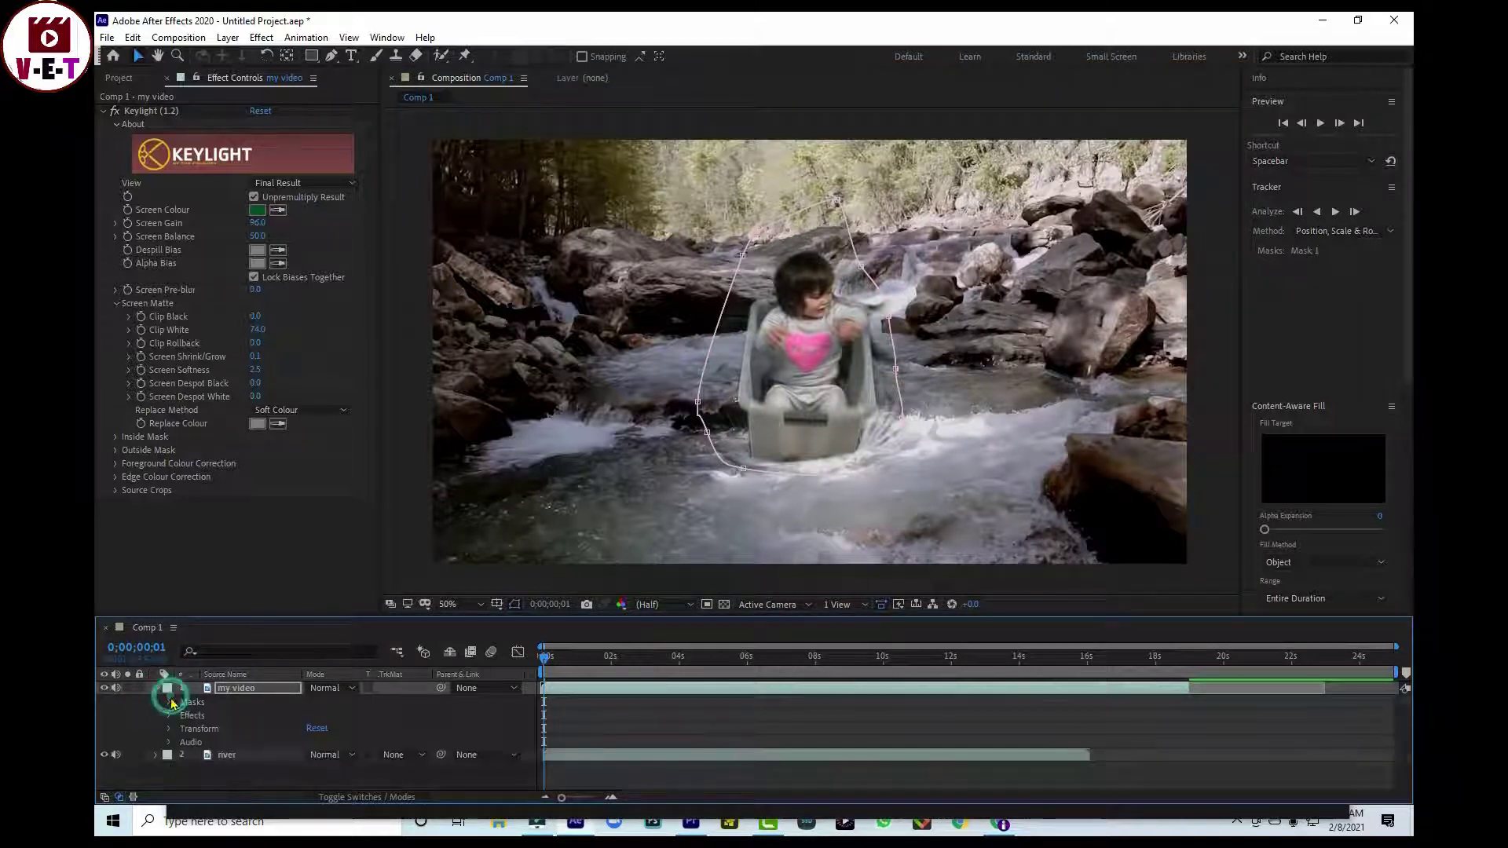
{"action": "left_click", "coordinate": [170, 730]}
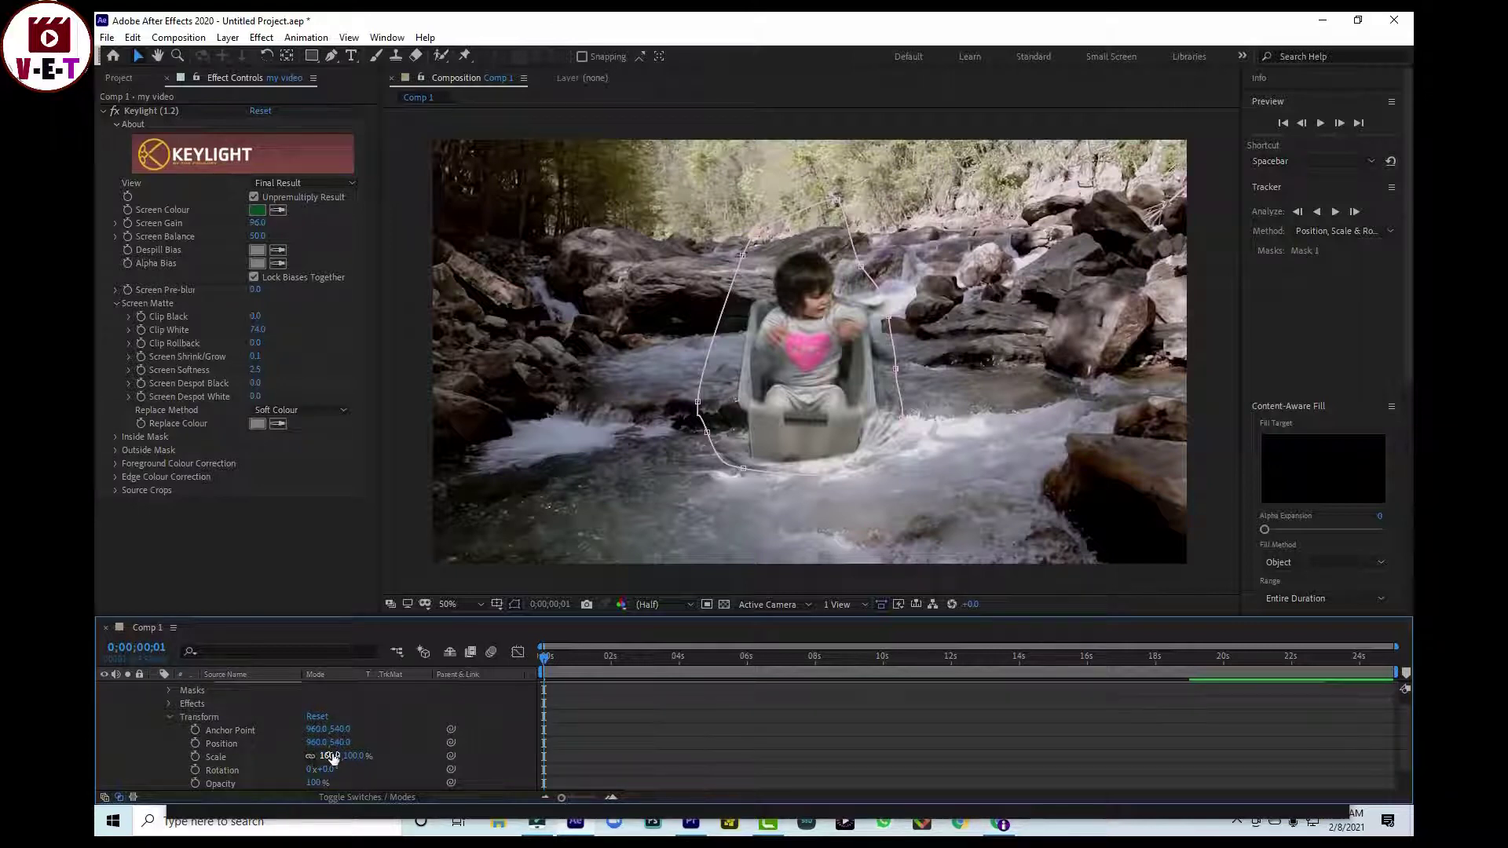
{"action": "left_click_drag", "start_coordinate": [323, 756], "coordinate": [280, 768]}
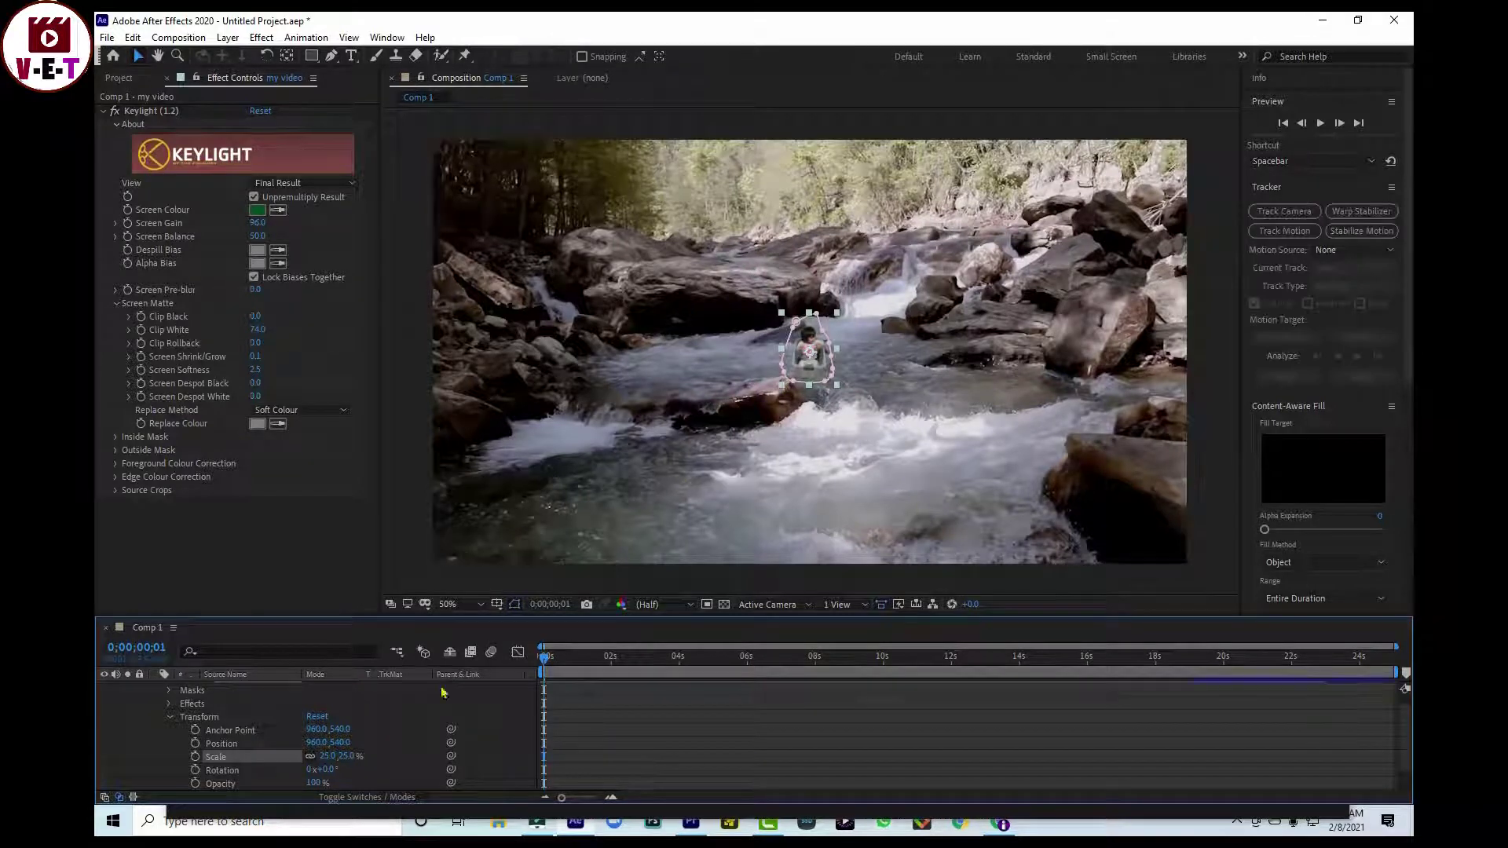
{"action": "left_click_drag", "start_coordinate": [325, 769], "coordinate": [342, 769]}
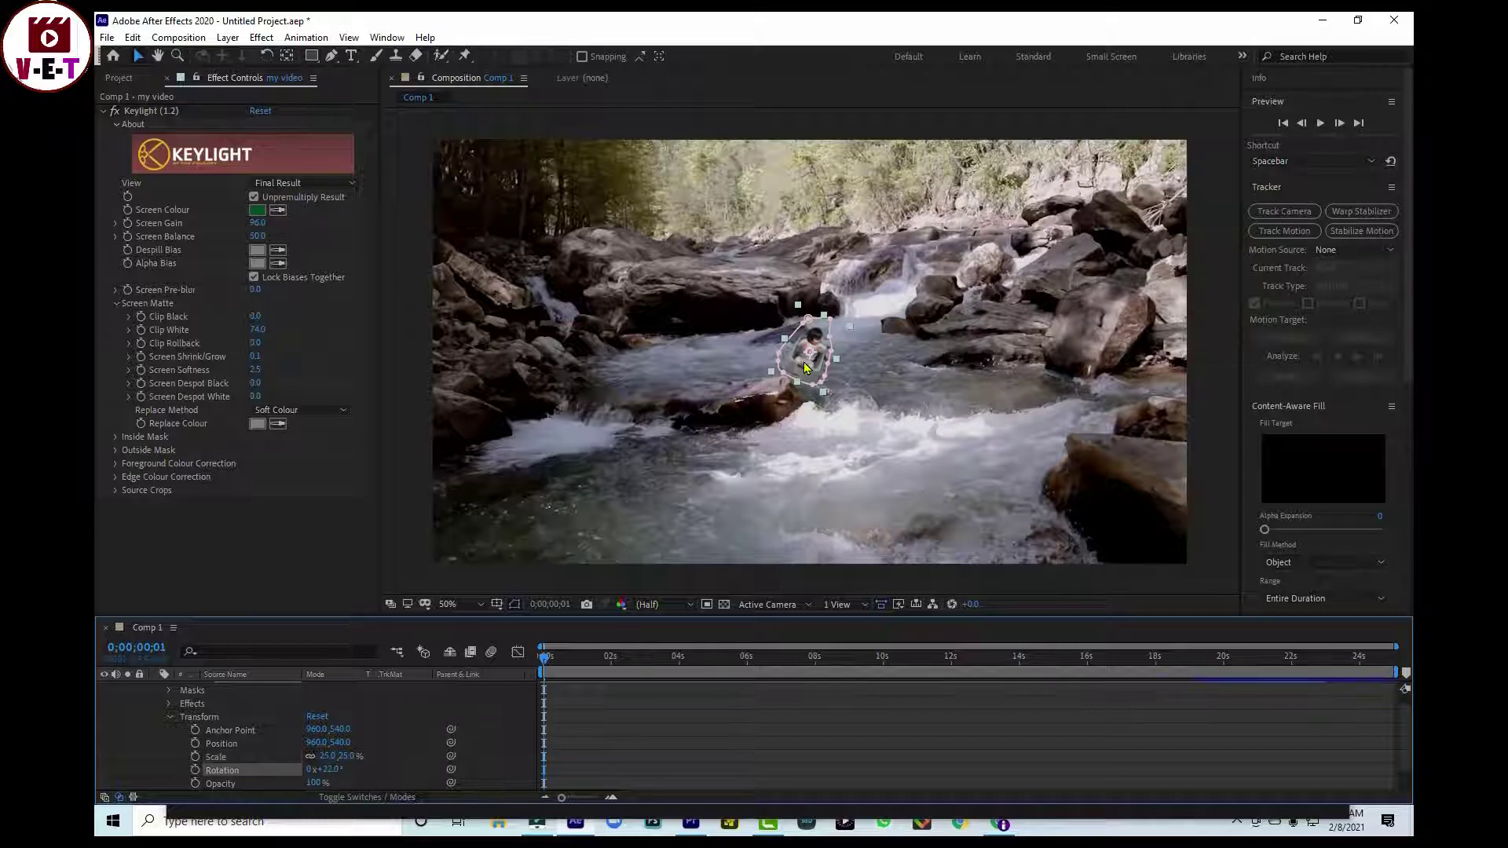
{"action": "left_click_drag", "start_coordinate": [803, 364], "coordinate": [861, 319]}
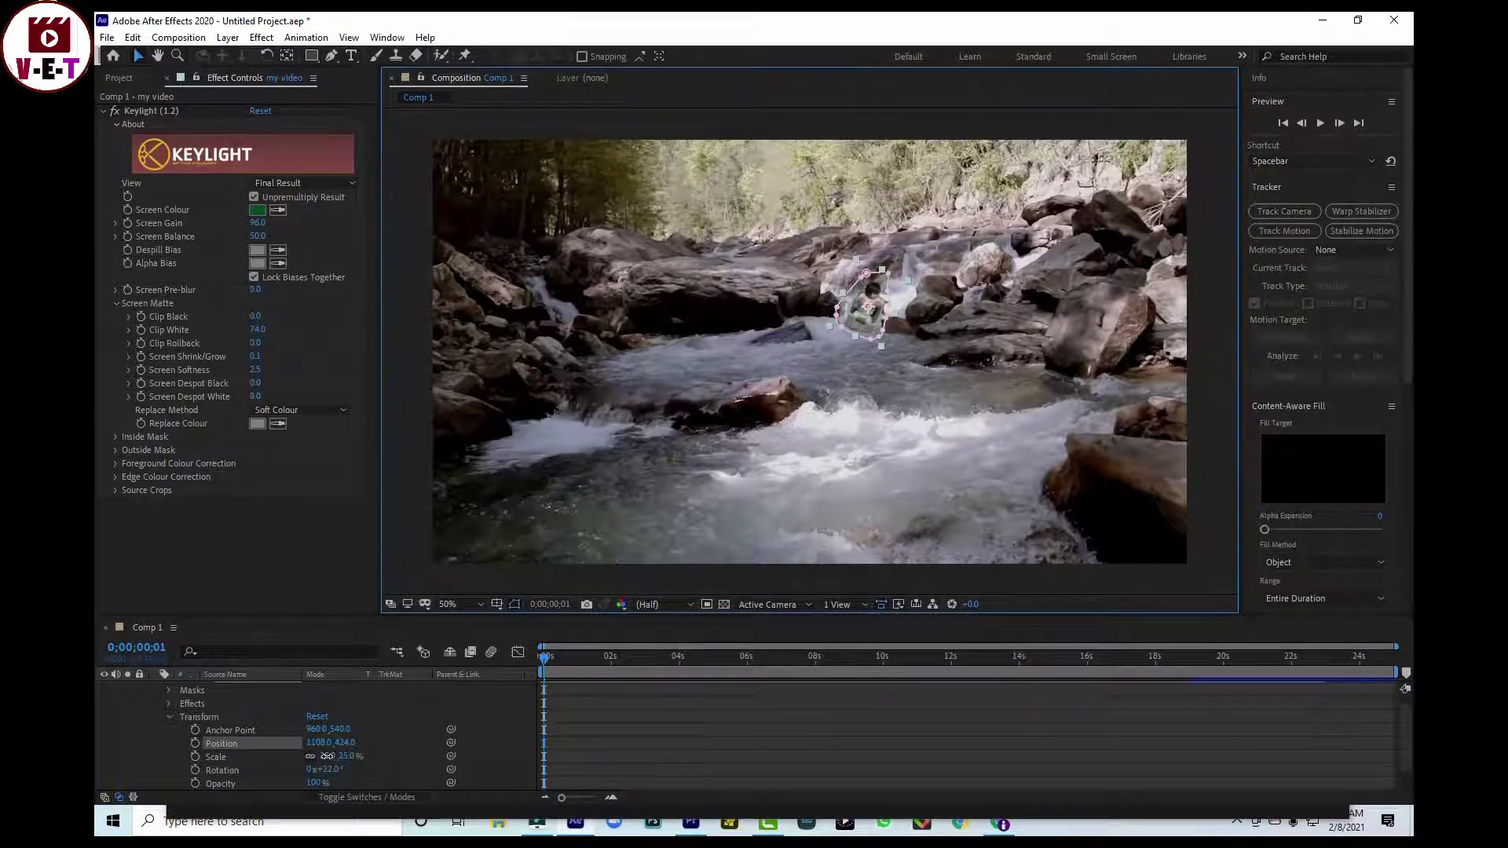
{"action": "left_click_drag", "start_coordinate": [328, 758], "coordinate": [323, 758]}
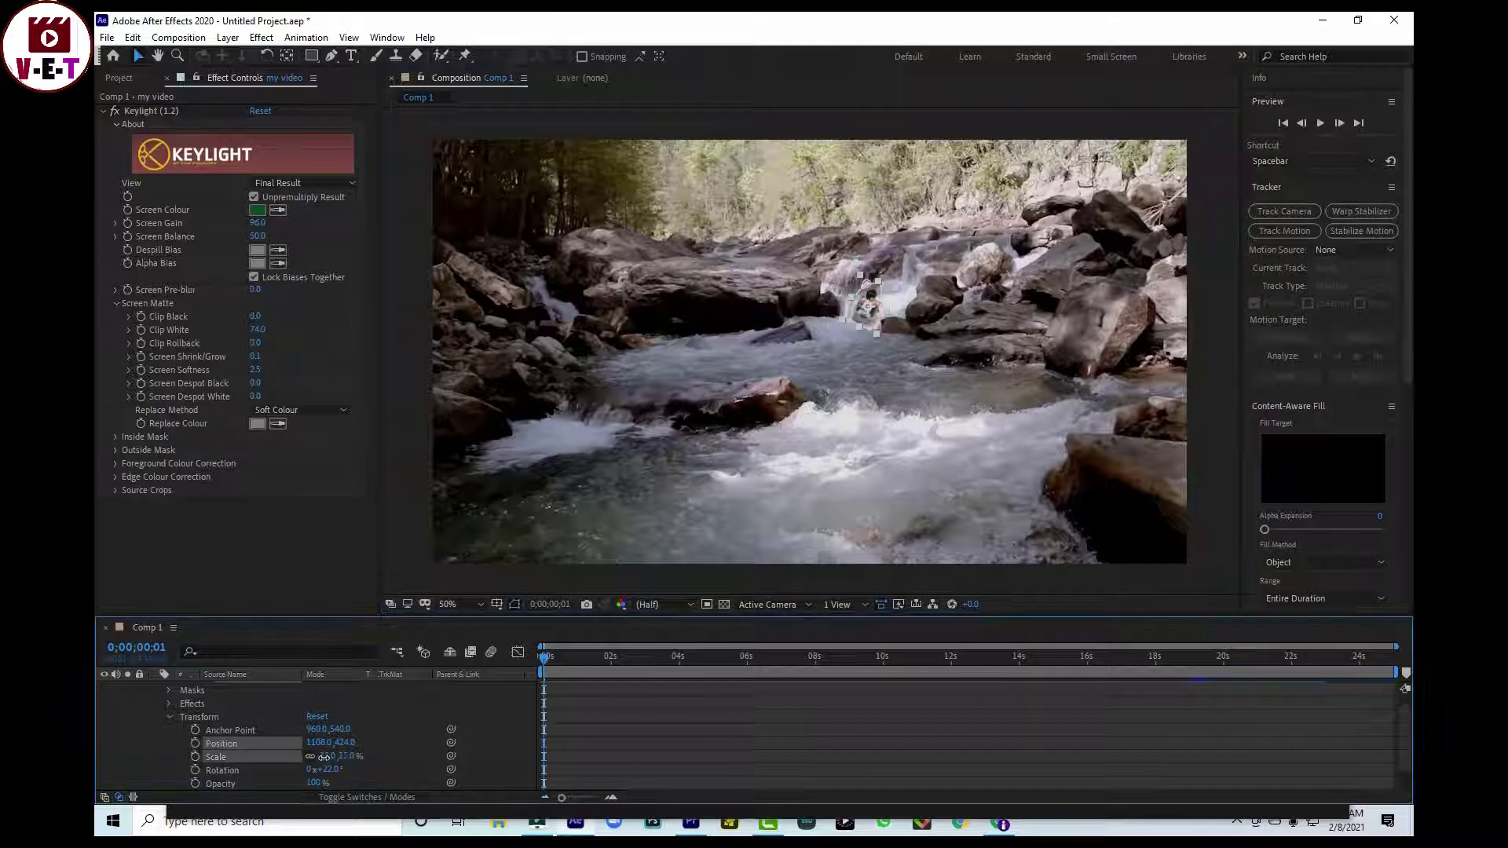
{"action": "left_click", "coordinate": [865, 317]}
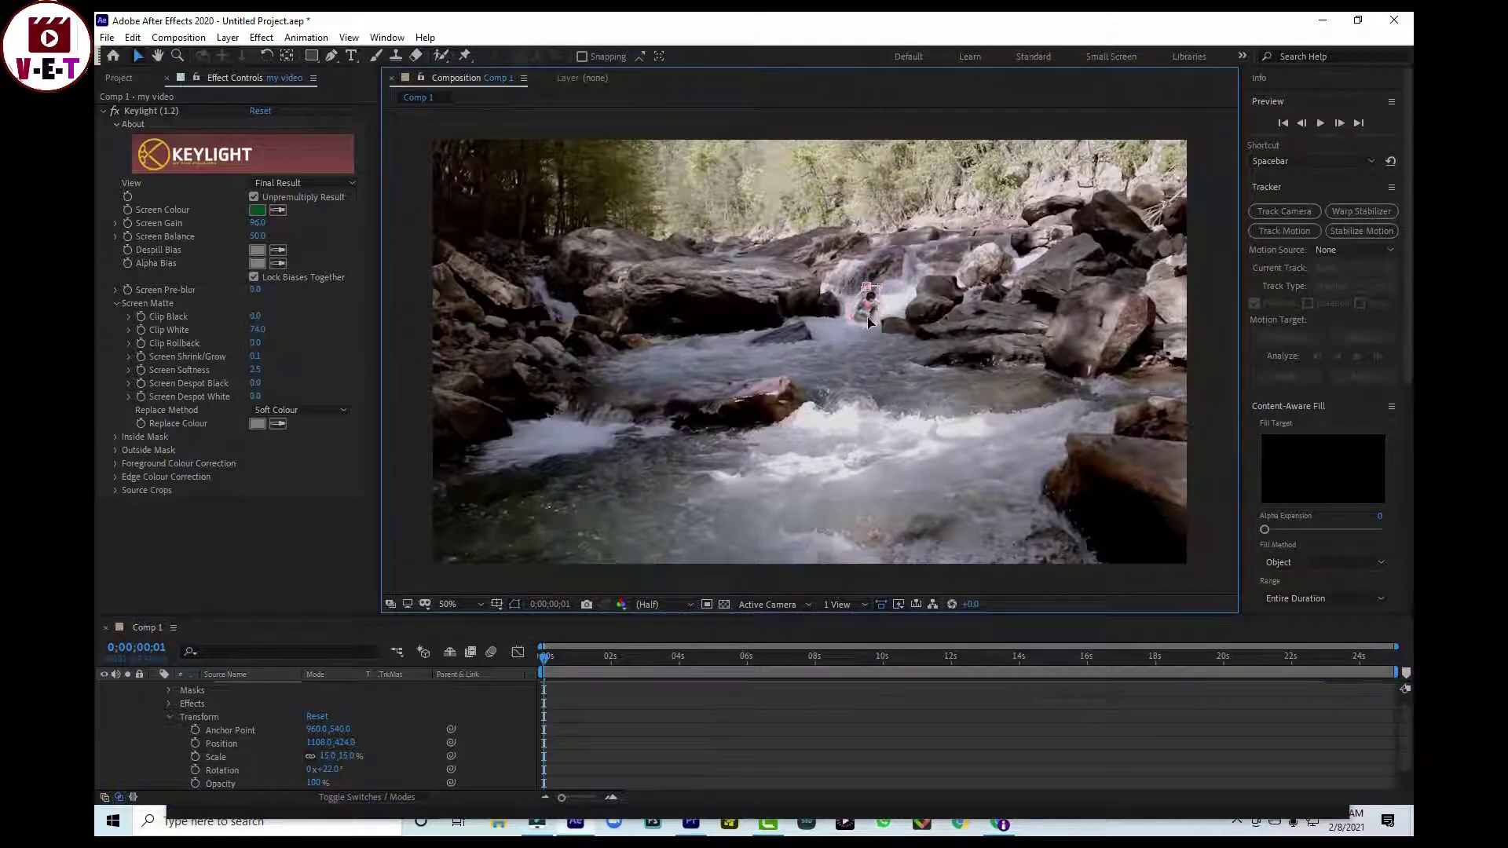
{"action": "key", "text": "period"}
{"action": "key", "text": "period"}
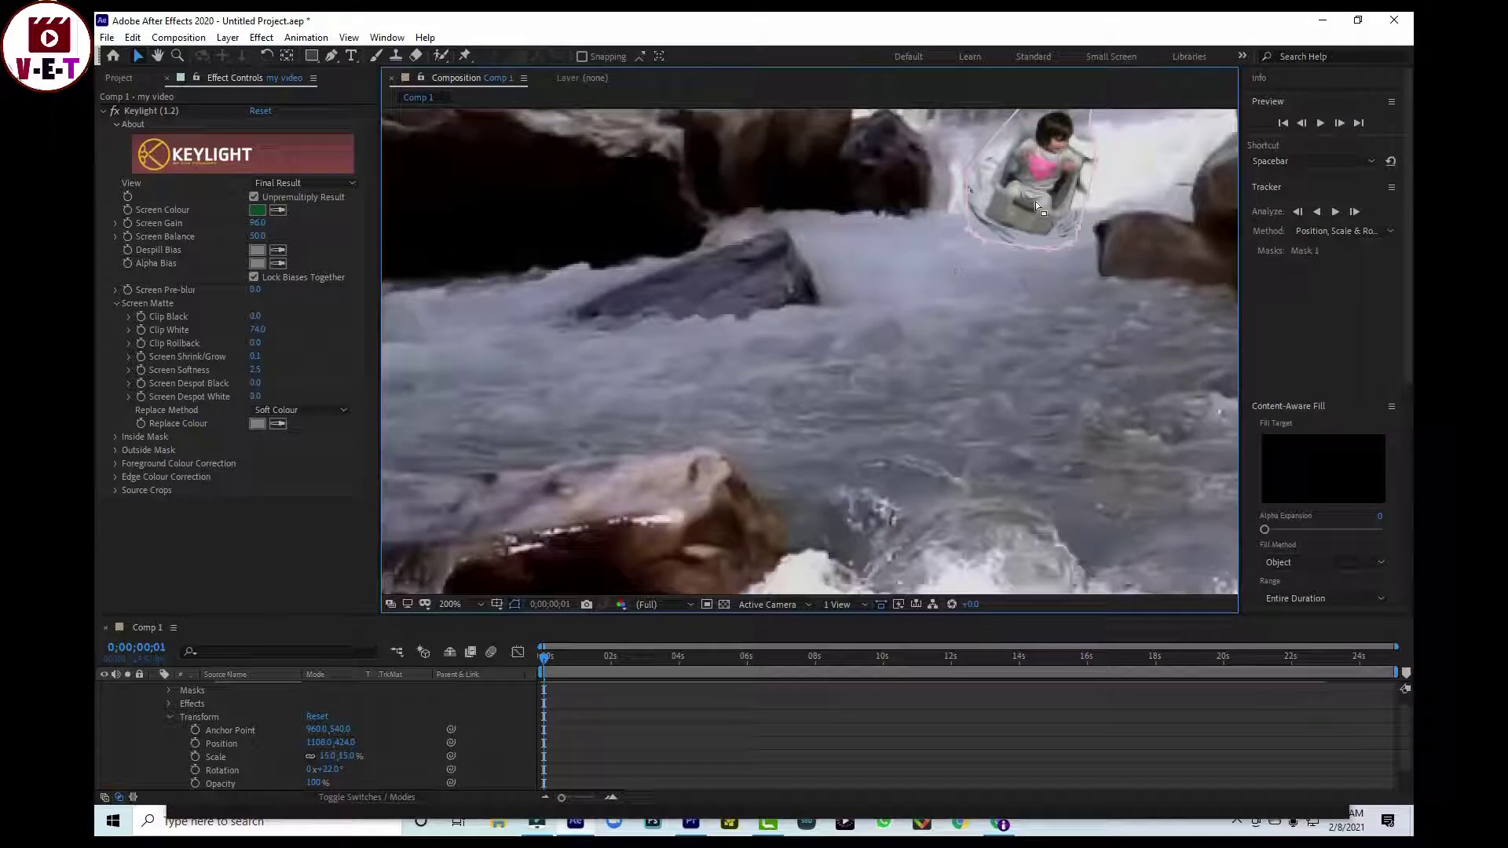
Step: Nudge the child slightly down and right, then zoom and pan the view onto the box
{"action": "left_click_drag", "start_coordinate": [1039, 193], "coordinate": [1046, 219]}
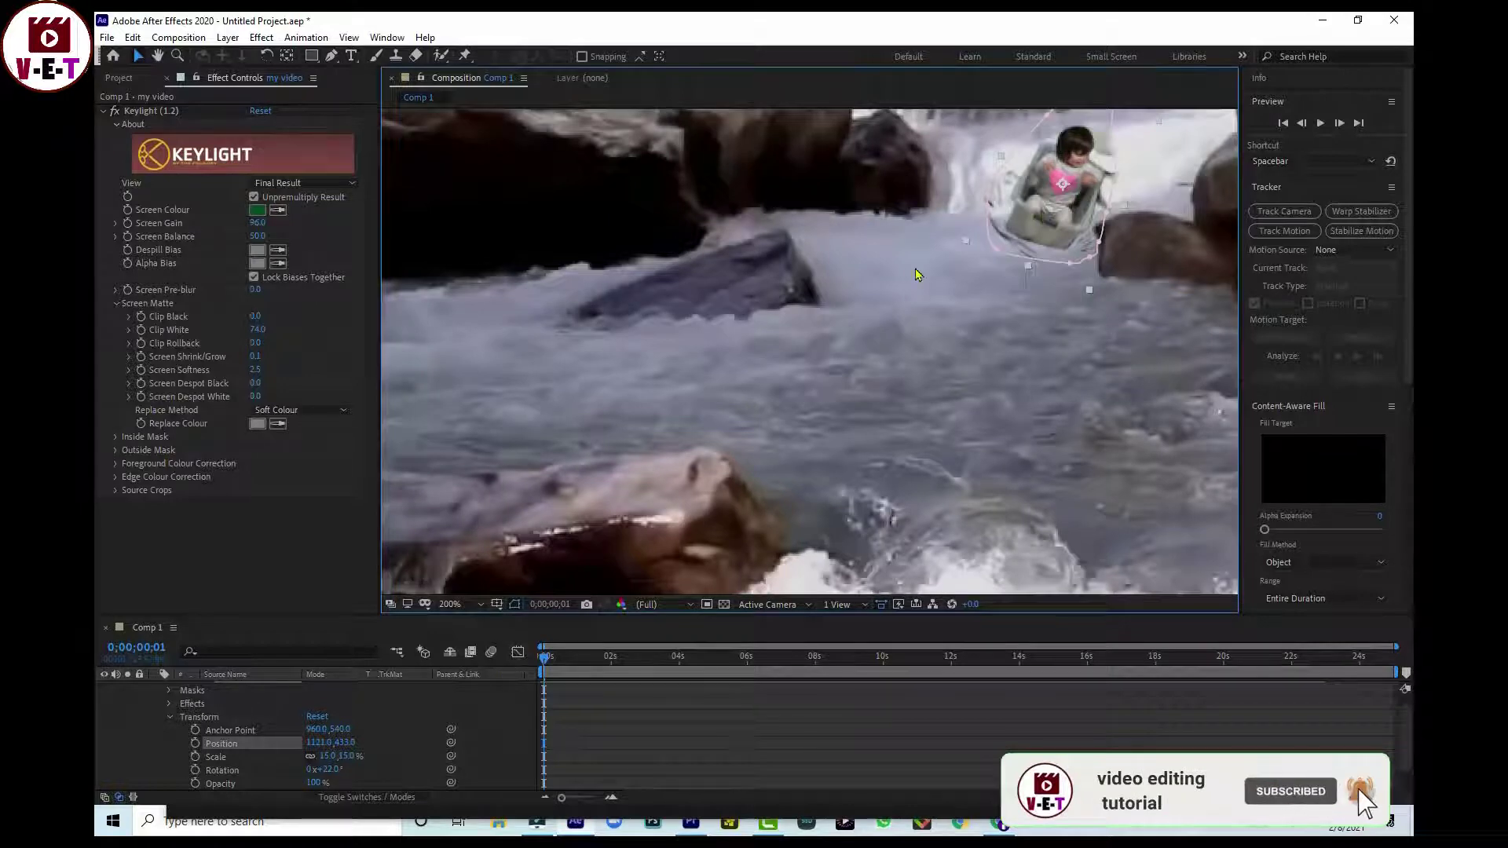
{"action": "key", "text": "period"}
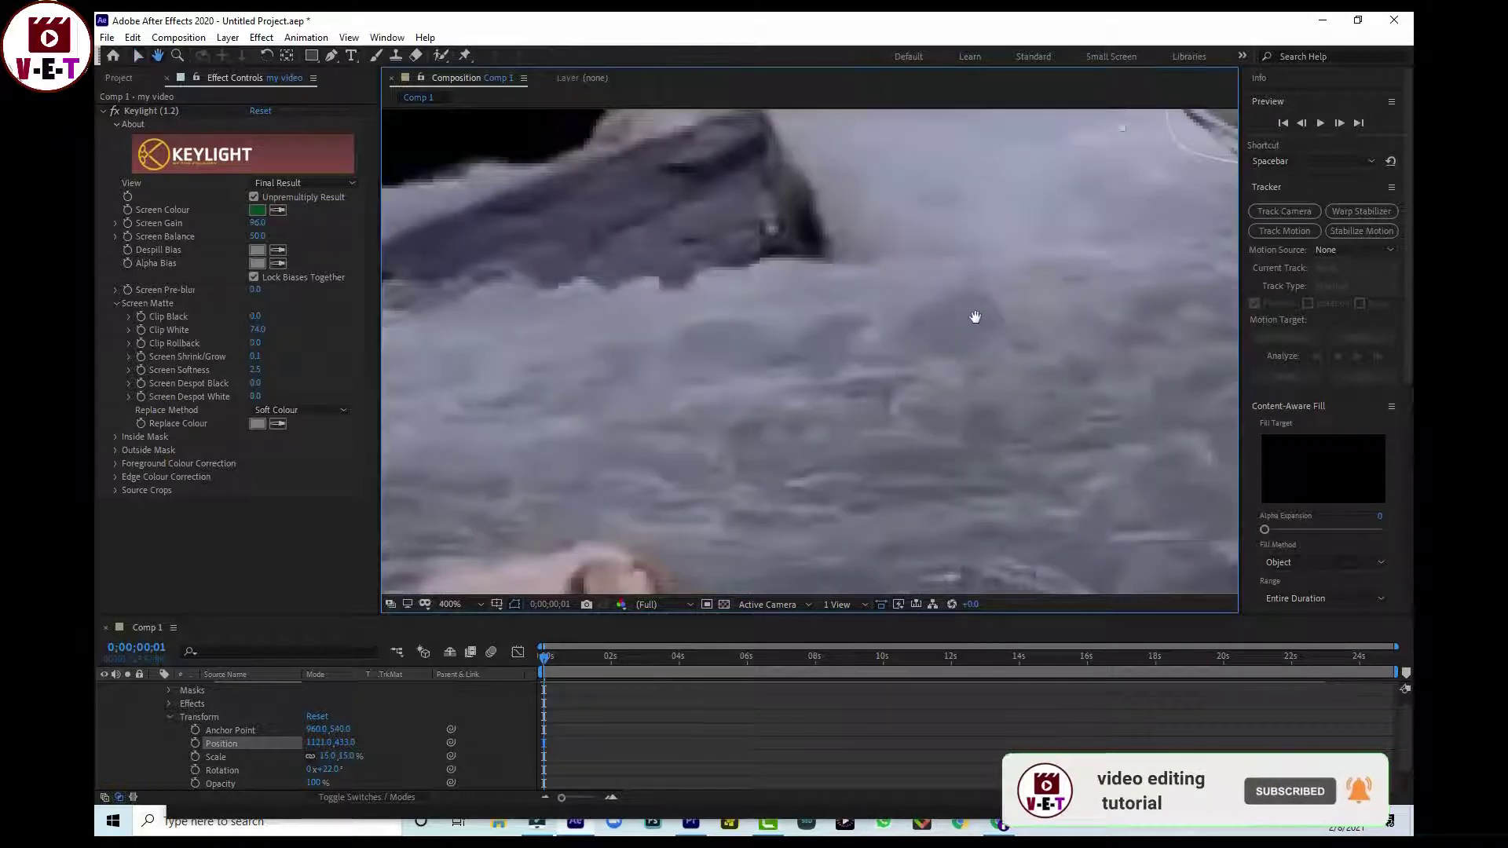
{"action": "key", "text": "h"}
{"action": "left_click_drag", "start_coordinate": [974, 317], "coordinate": [857, 371]}
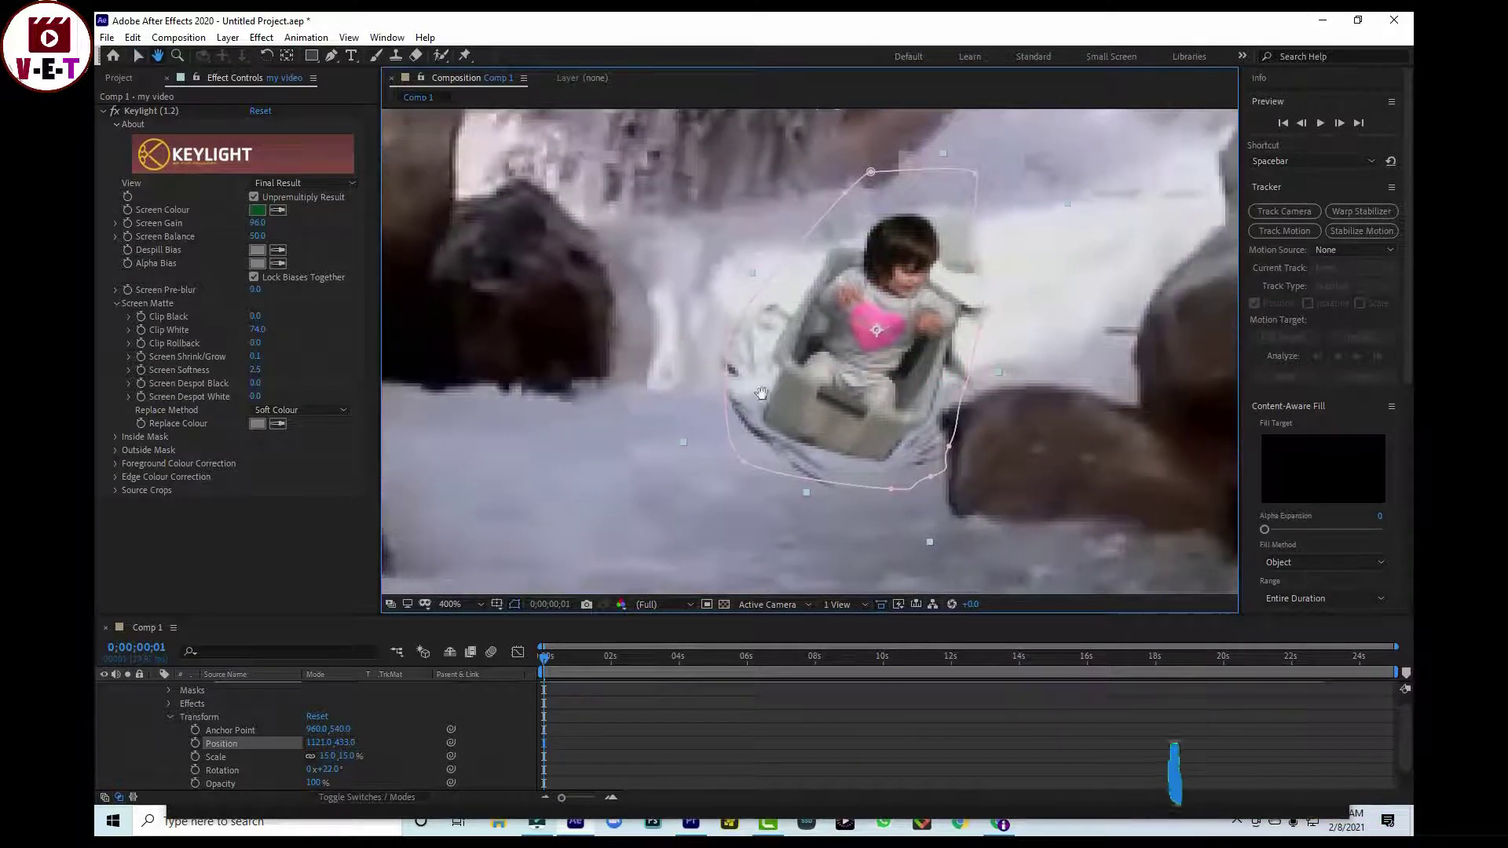
{"action": "key", "text": "v"}
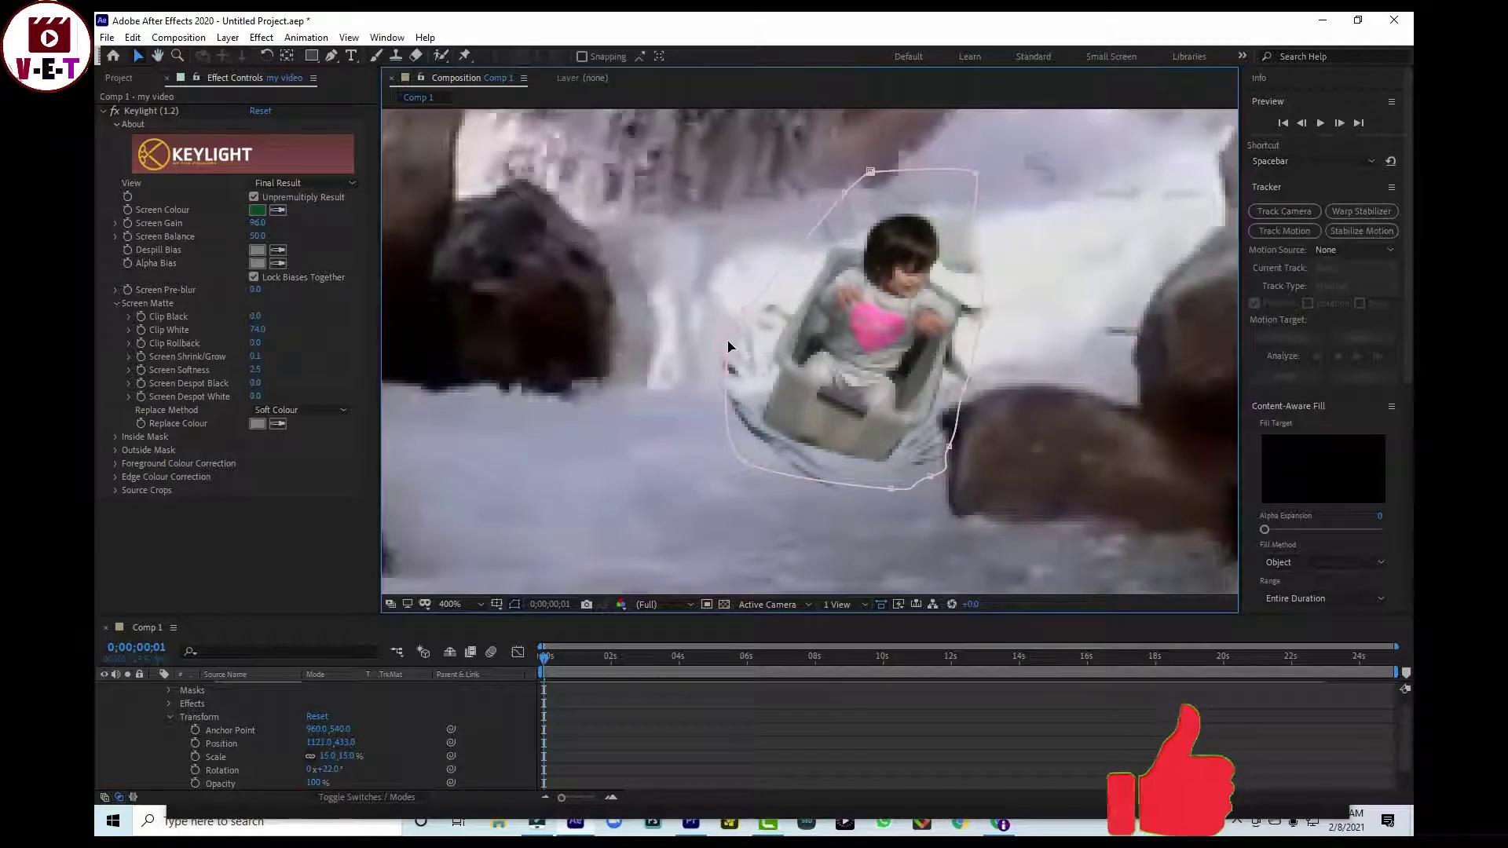
{"action": "left_click", "coordinate": [724, 359]}
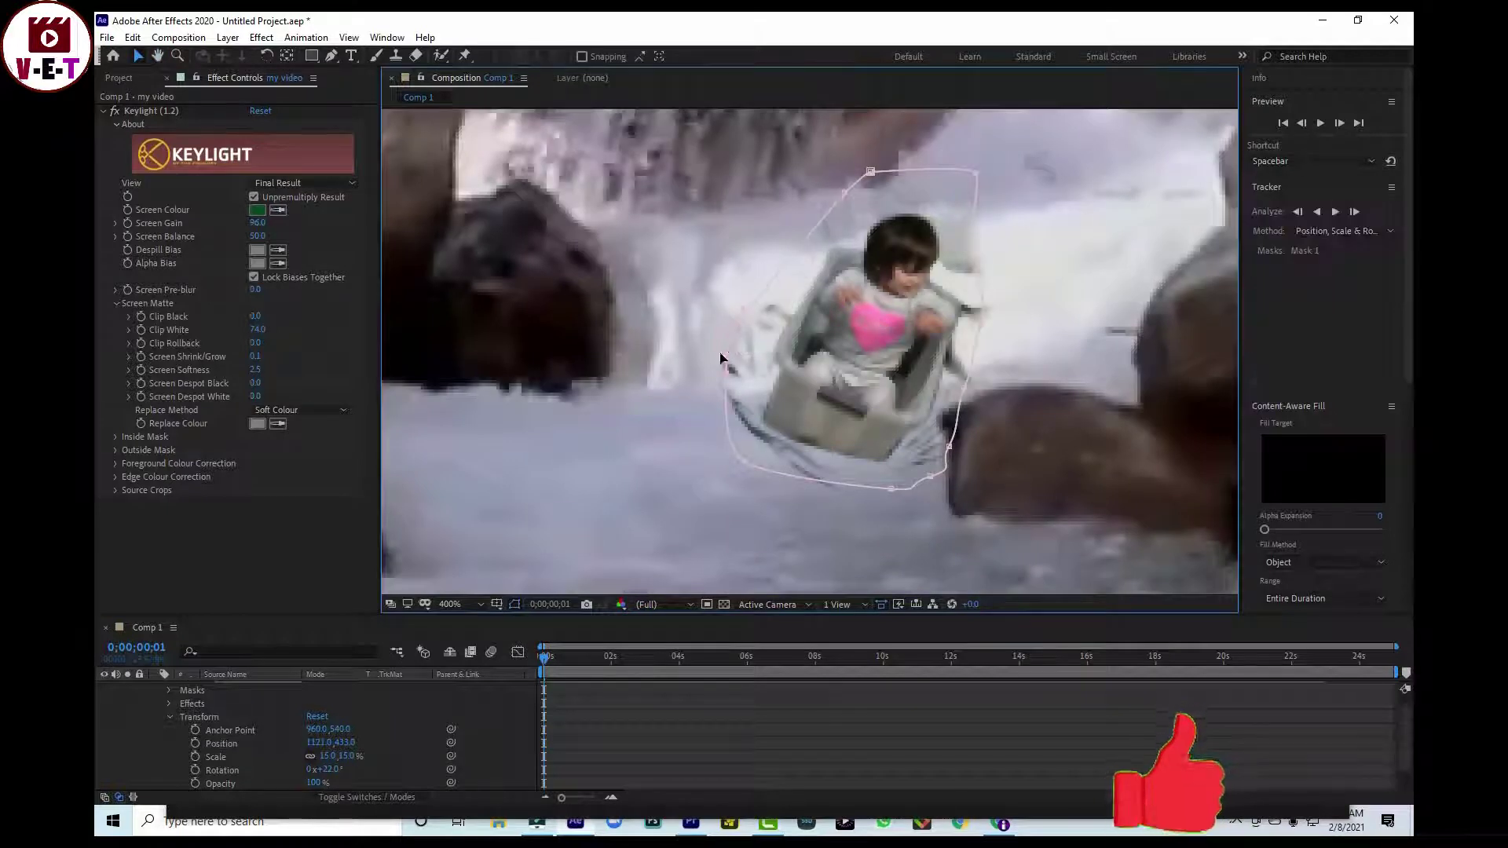
Step: Set Keylight Clip Rollback 5, Screen Softness 0.4, Pre-blur 3.5, Clip White 63, Despot White 2
{"action": "left_click", "coordinate": [256, 338]}
{"action": "left_click_drag", "start_coordinate": [207, 349], "coordinate": [252, 355]}
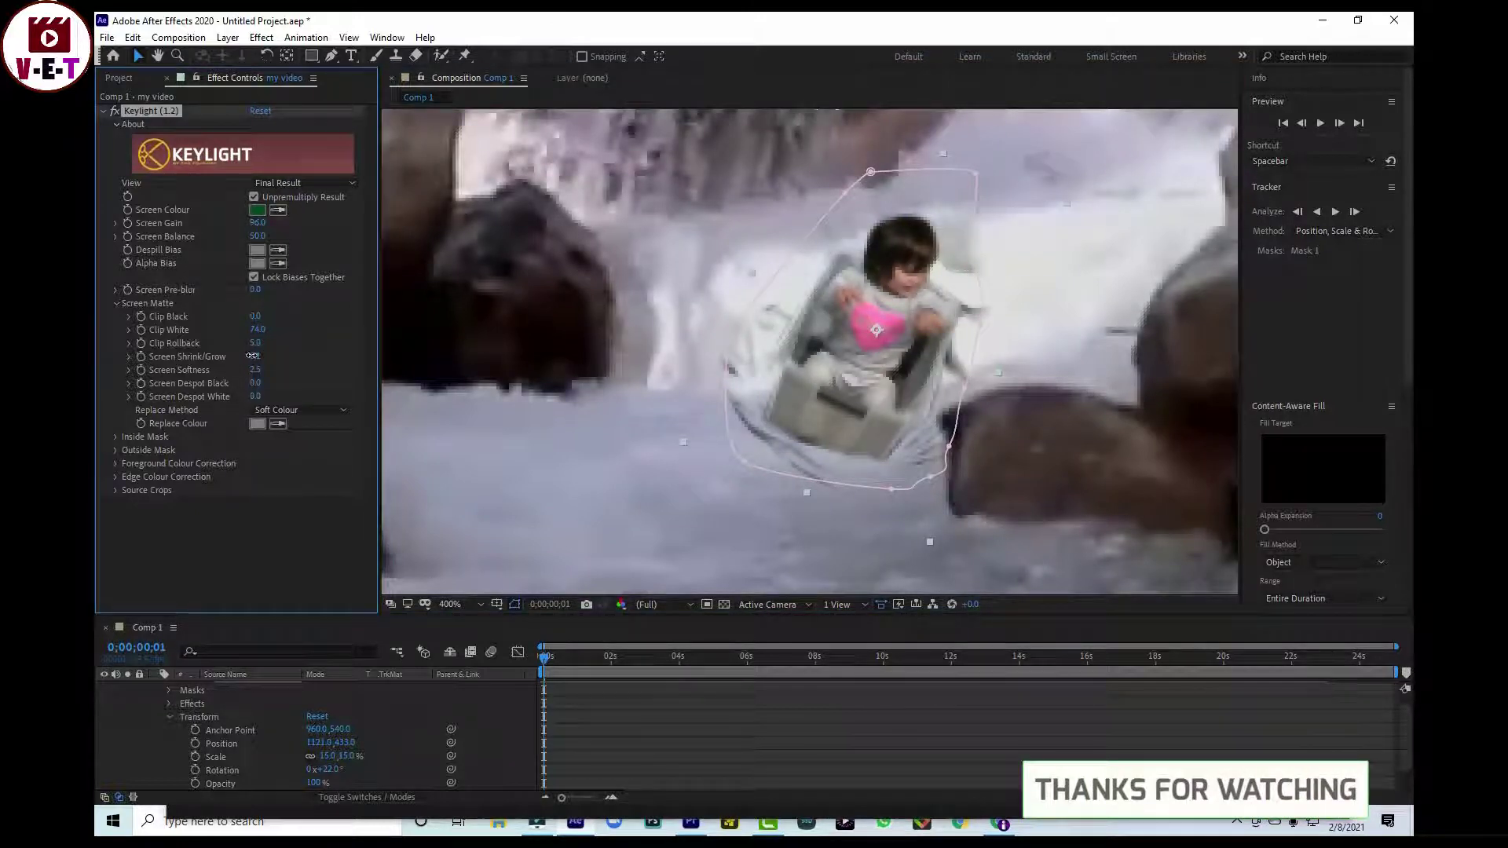
{"action": "left_click_drag", "start_coordinate": [255, 370], "coordinate": [282, 373]}
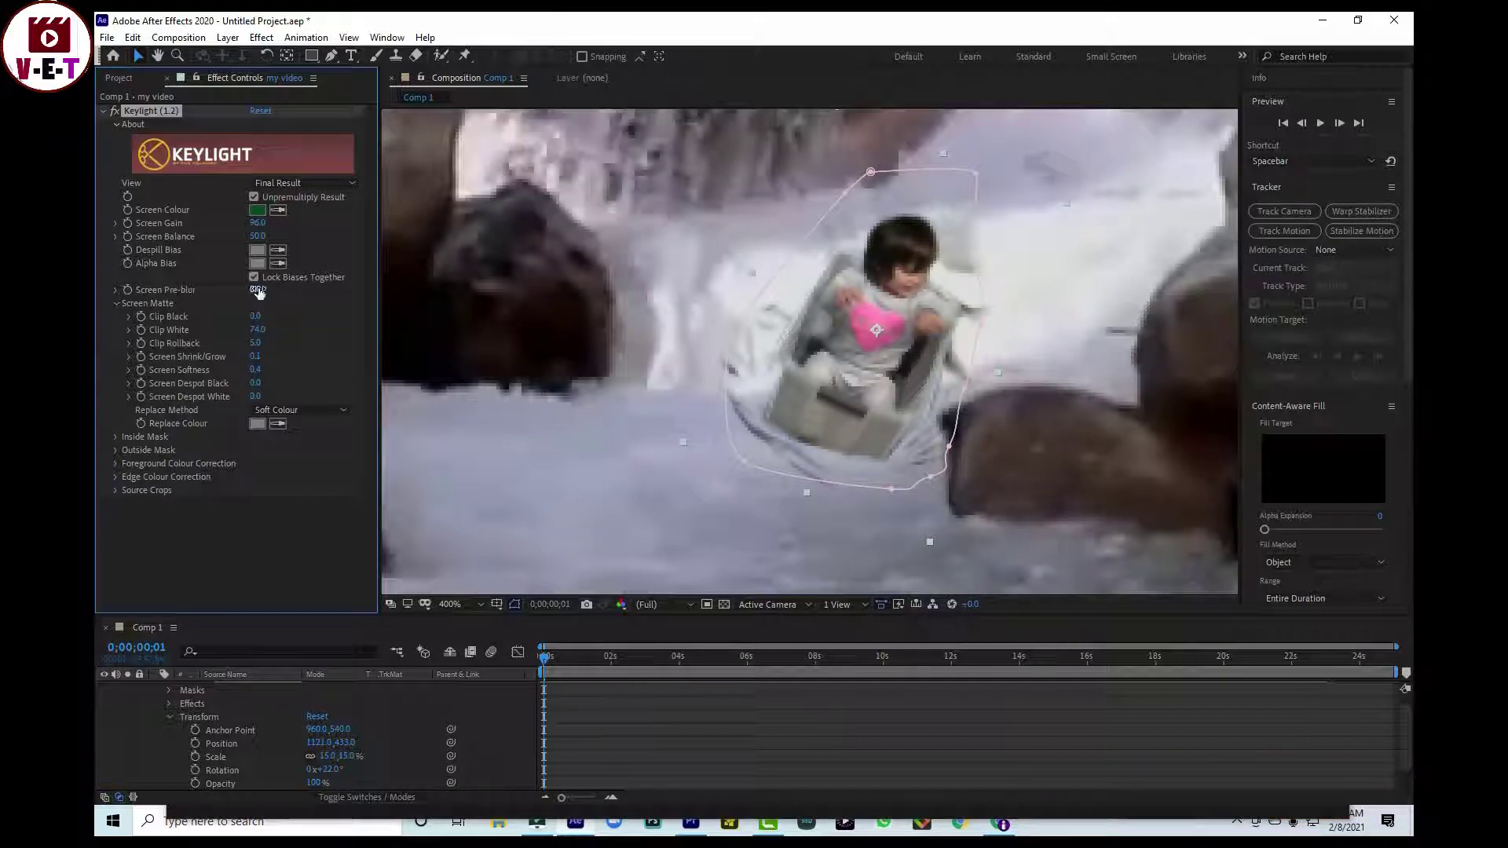
{"action": "mouse_move", "coordinate": [255, 289]}
{"action": "left_mouse_down"}
{"action": "mouse_move", "coordinate": [315, 291]}
{"action": "mouse_move", "coordinate": [256, 333]}
{"action": "left_mouse_up"}
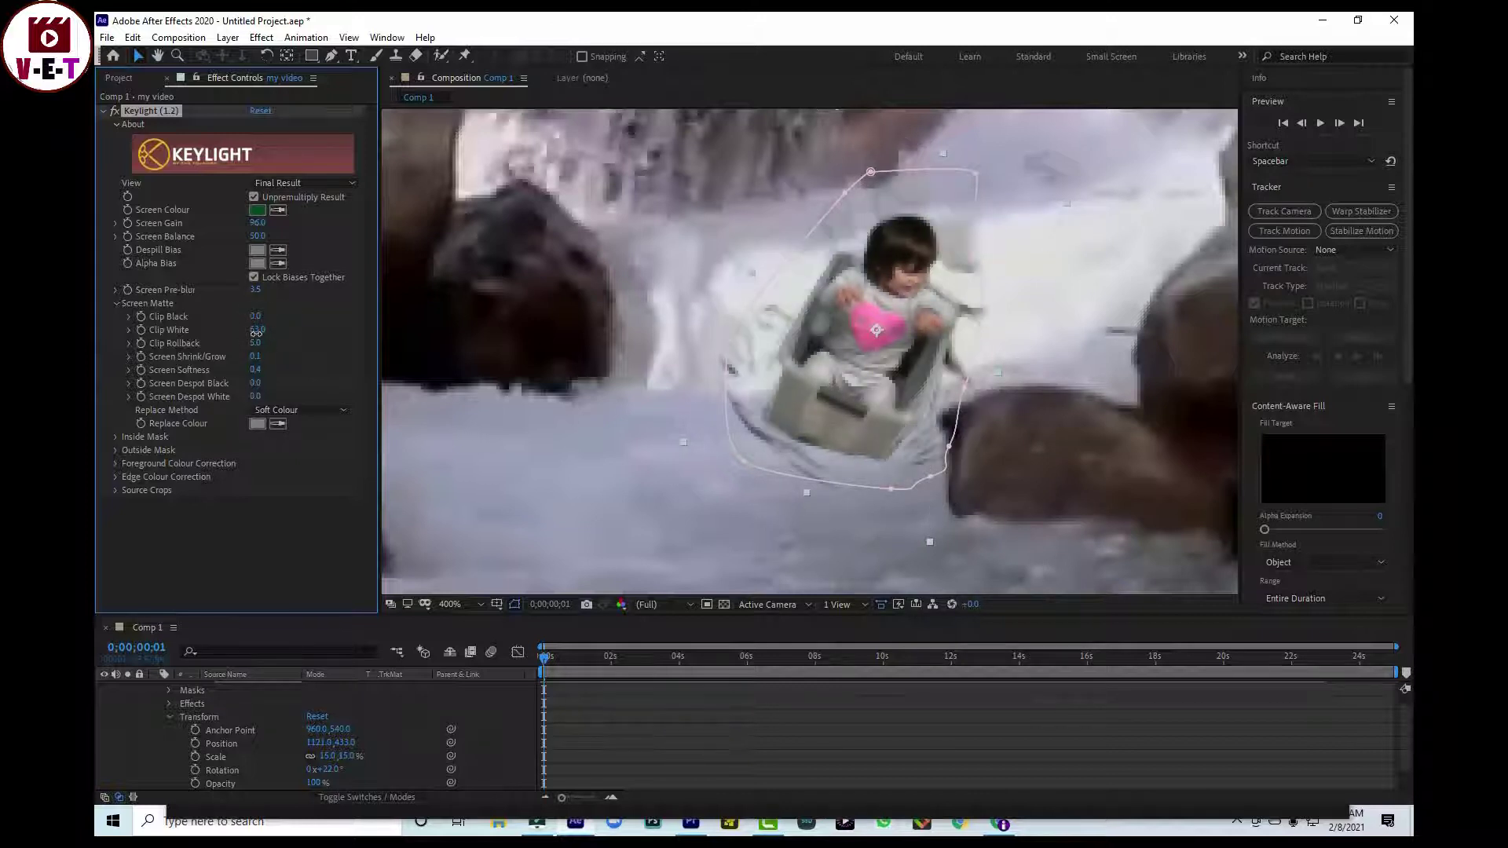
{"action": "left_click", "coordinate": [256, 331]}
{"action": "left_click_drag", "start_coordinate": [257, 399], "coordinate": [270, 395]}
Step: Turn on Scale, Rotation and Position stopwatches at frame 0, then move to about three seconds
{"action": "scroll", "coordinate": [475, 654], "scroll_direction": "down", "scroll_amount": 1}
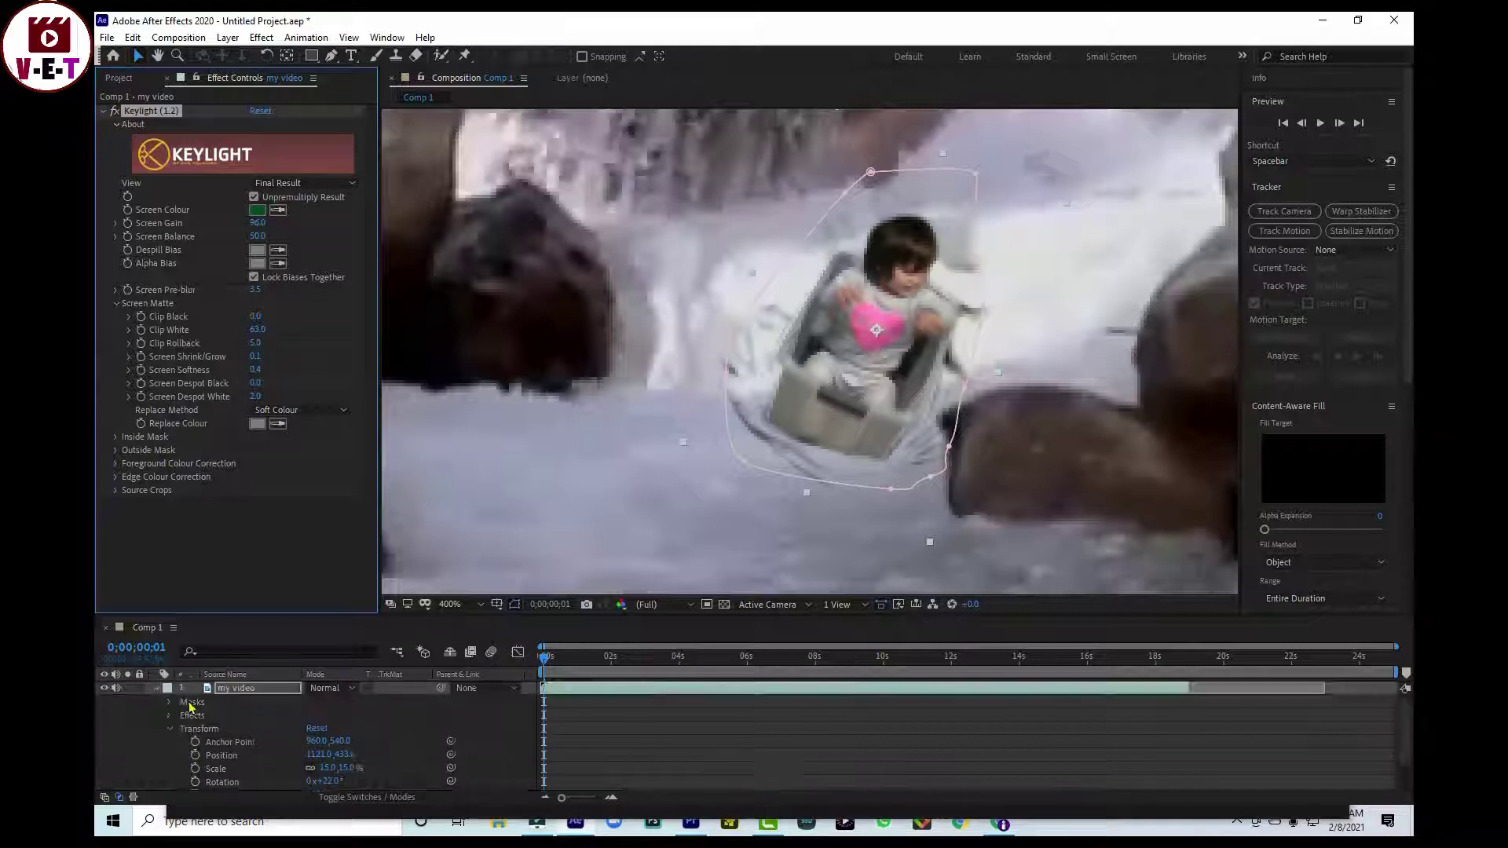
{"action": "scroll", "coordinate": [191, 711], "scroll_direction": "up", "scroll_amount": 1}
{"action": "scroll", "coordinate": [283, 784], "scroll_direction": "down", "scroll_amount": 1}
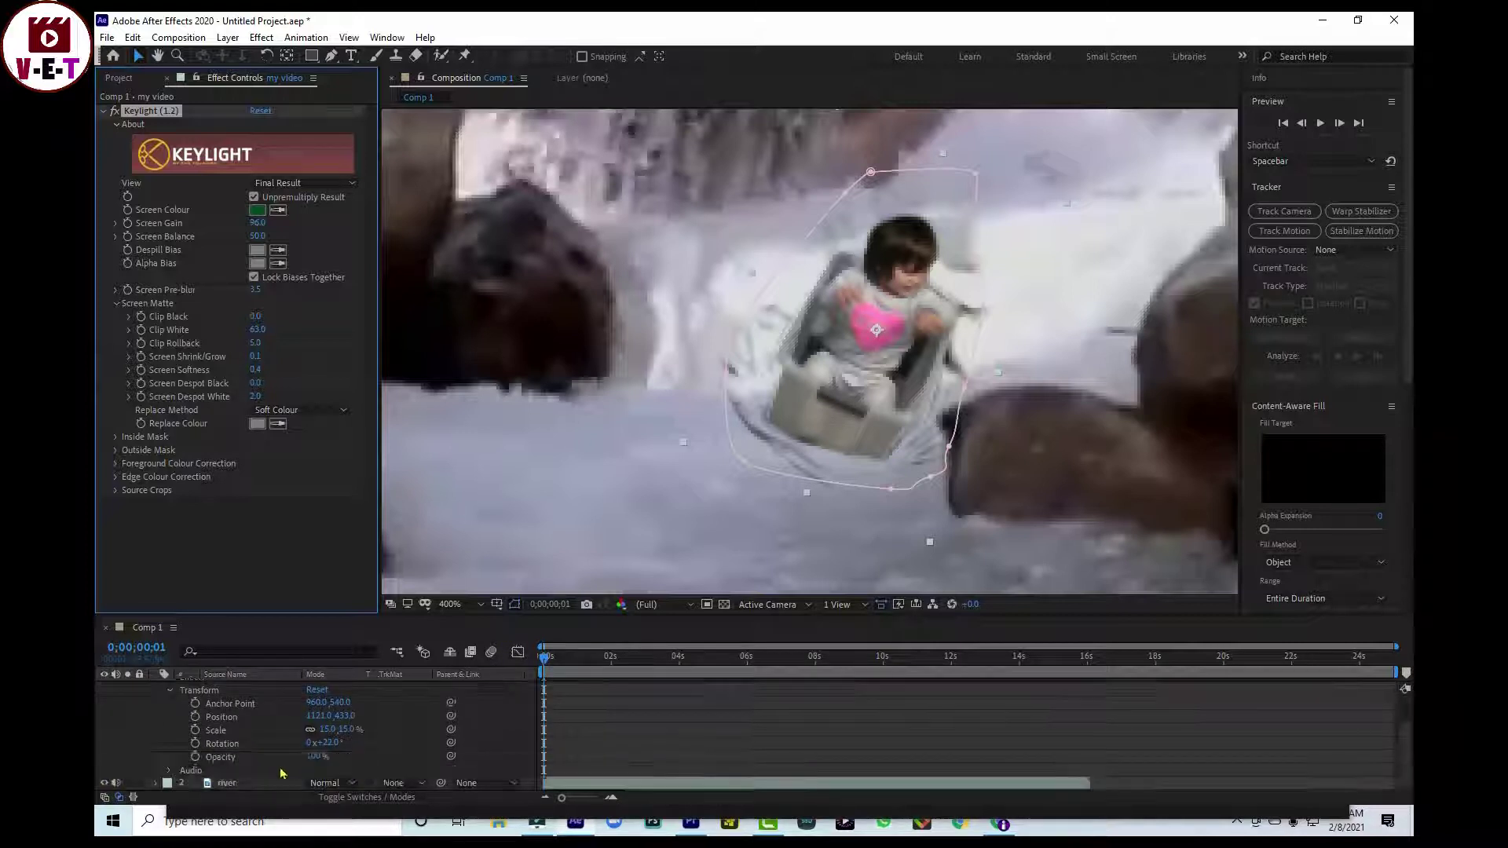
{"action": "left_click", "coordinate": [195, 731]}
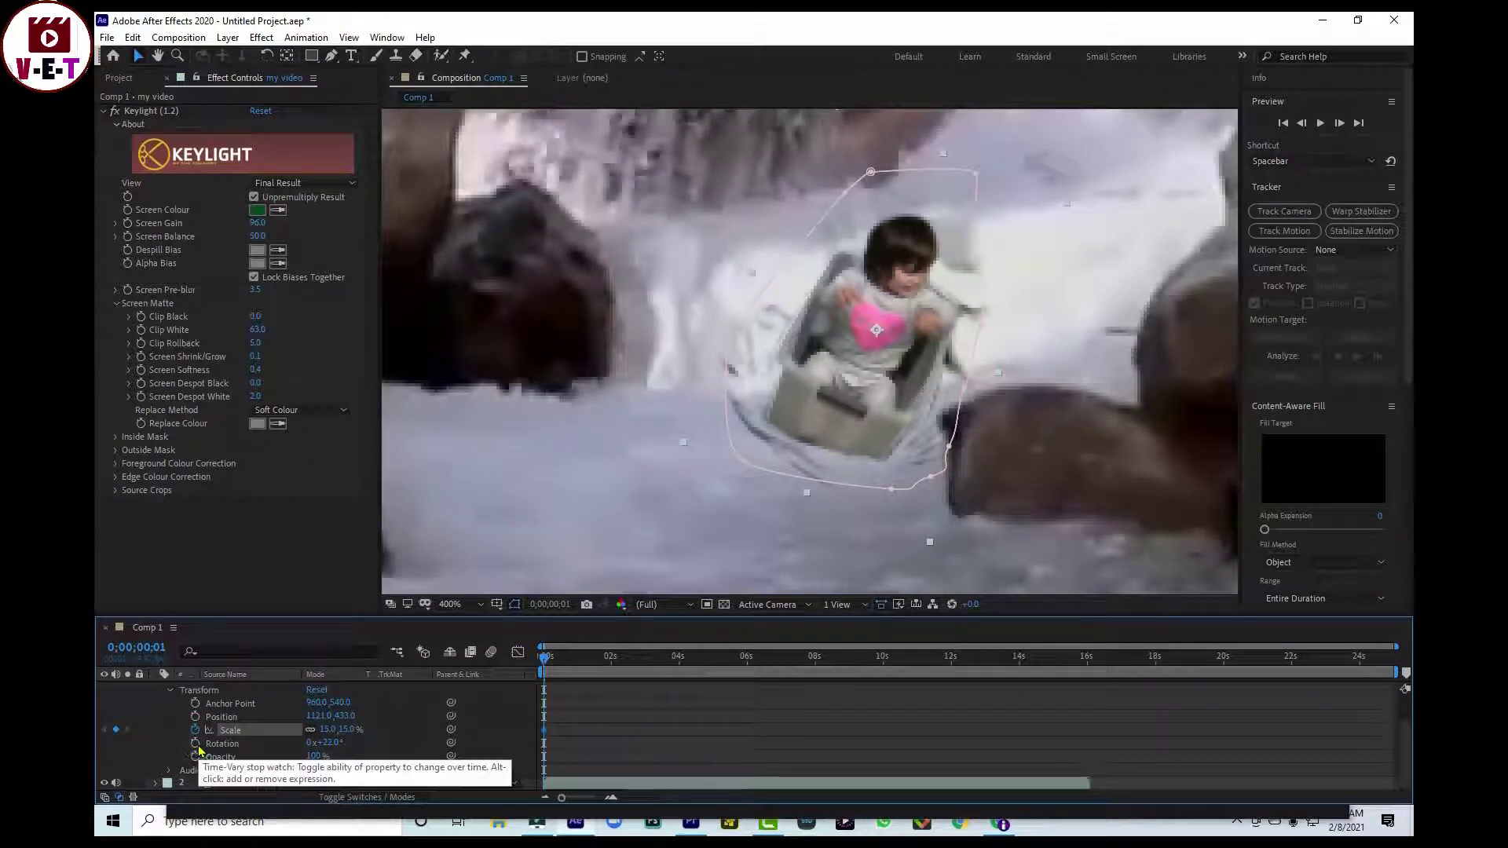
{"action": "left_click", "coordinate": [195, 743]}
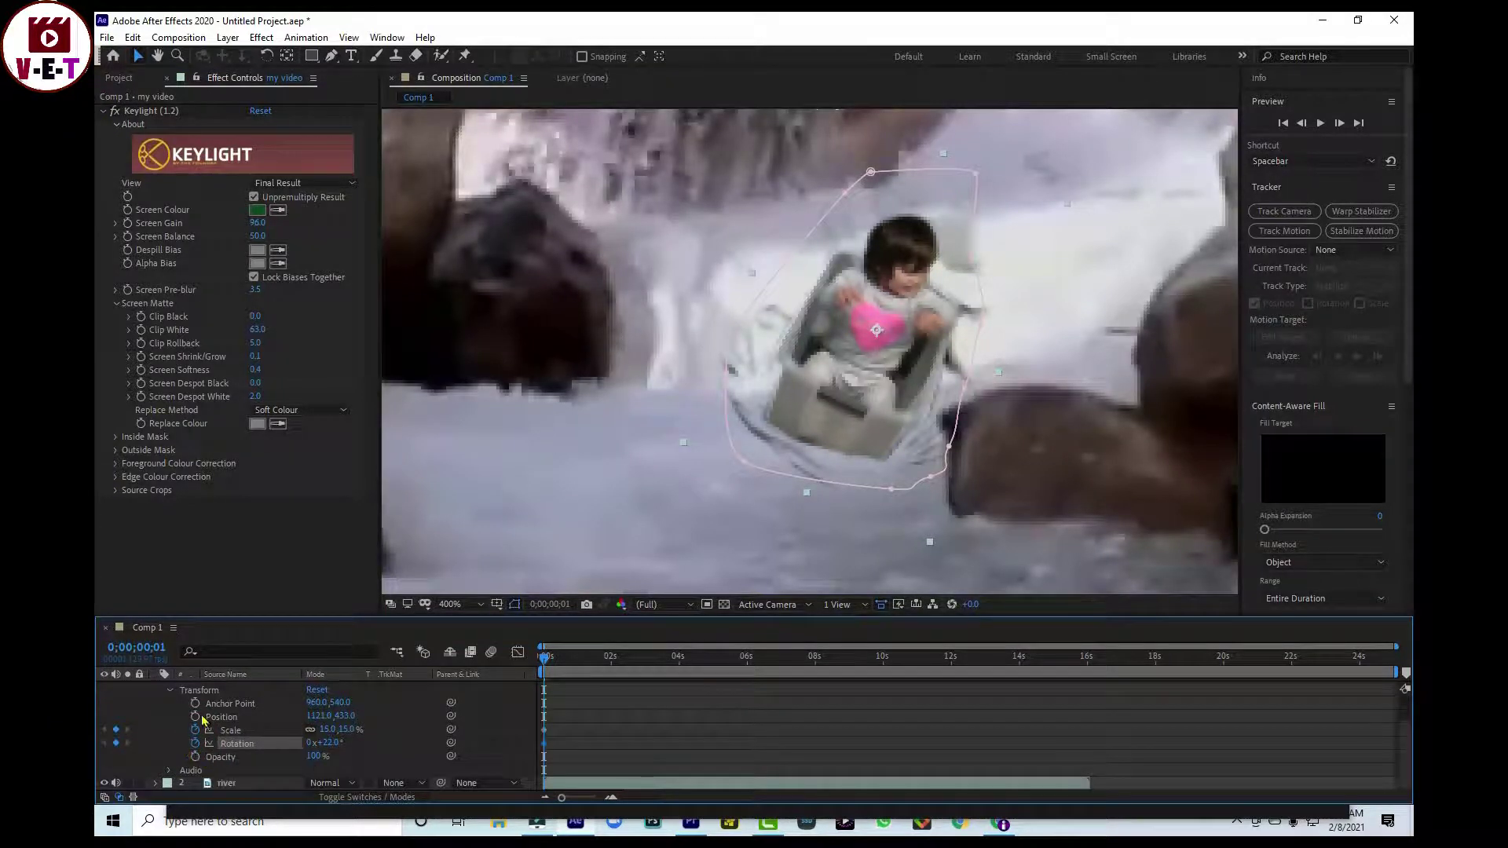
{"action": "left_click", "coordinate": [195, 716]}
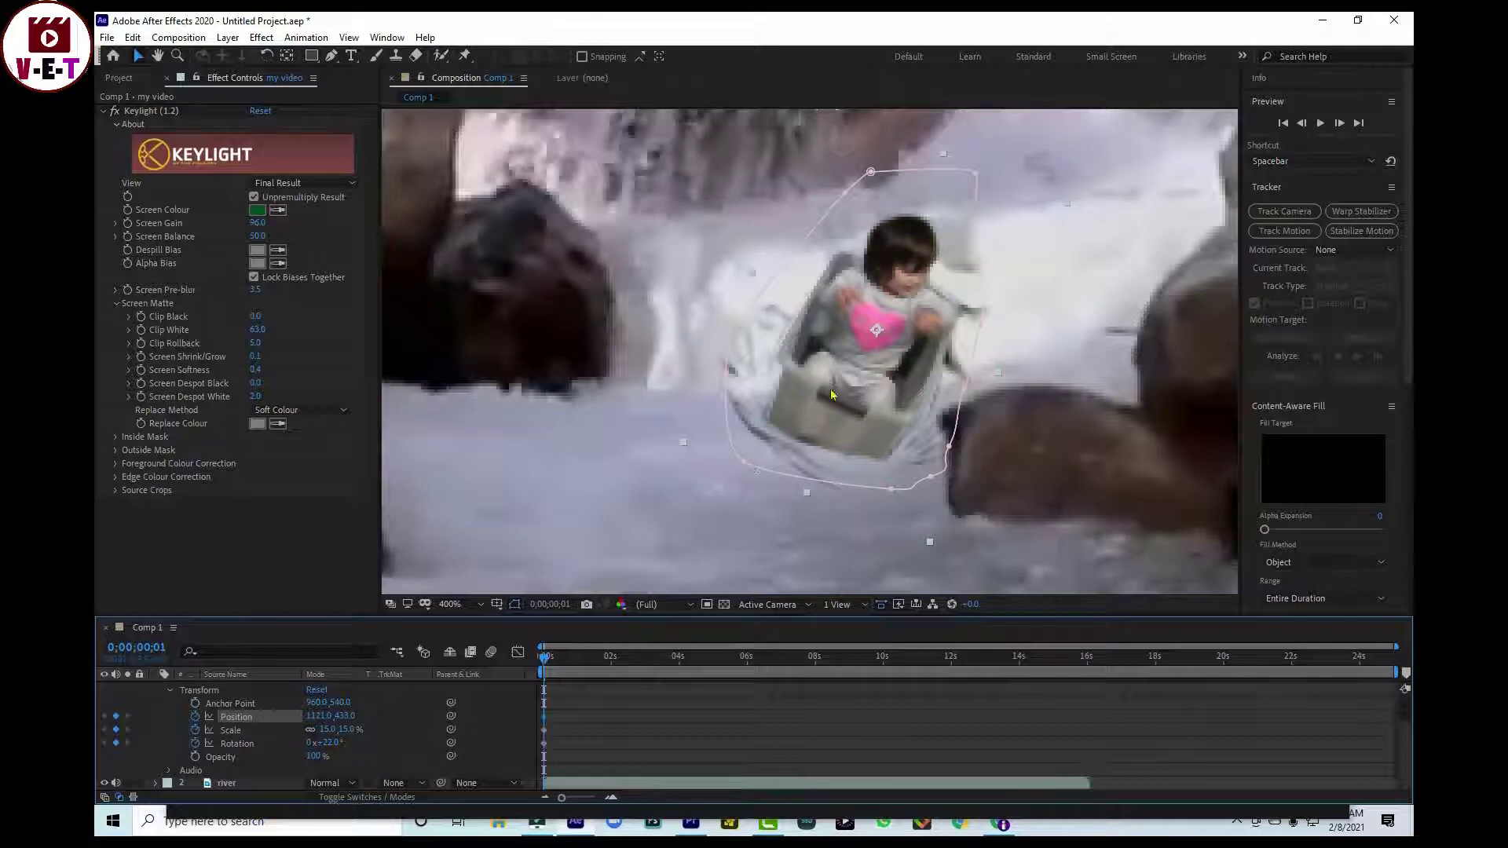
{"action": "left_click_drag", "start_coordinate": [546, 659], "coordinate": [679, 659]}
Step: Keyframe the box's position and rotation at about 4 and 7 seconds, drifting it downstream
{"action": "scroll", "coordinate": [988, 448], "scroll_direction": "down", "scroll_amount": 4}
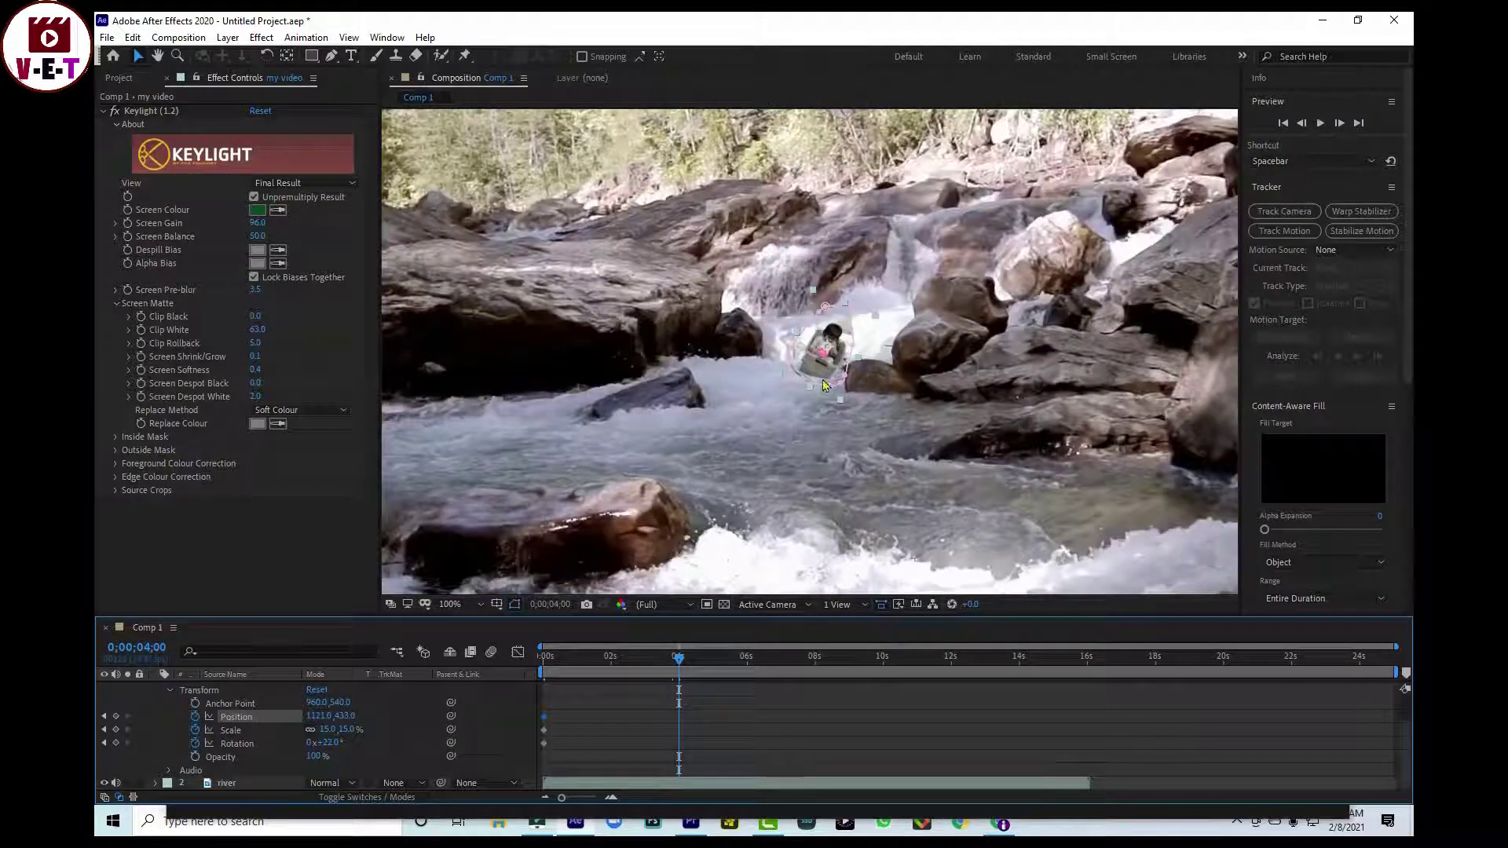
{"action": "left_click_drag", "start_coordinate": [824, 377], "coordinate": [742, 404]}
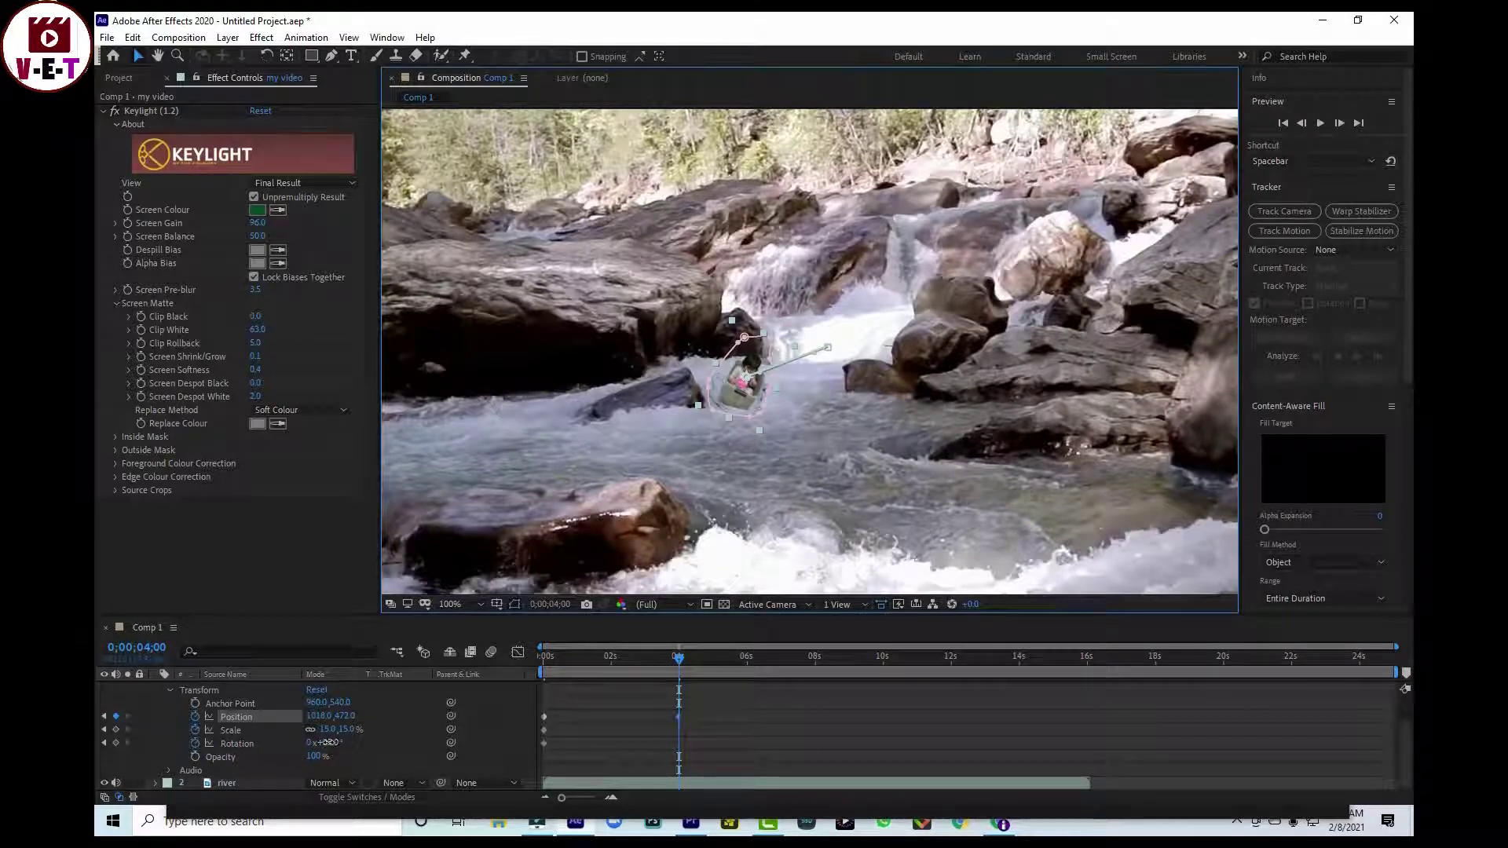
{"action": "left_click_drag", "start_coordinate": [328, 747], "coordinate": [318, 748]}
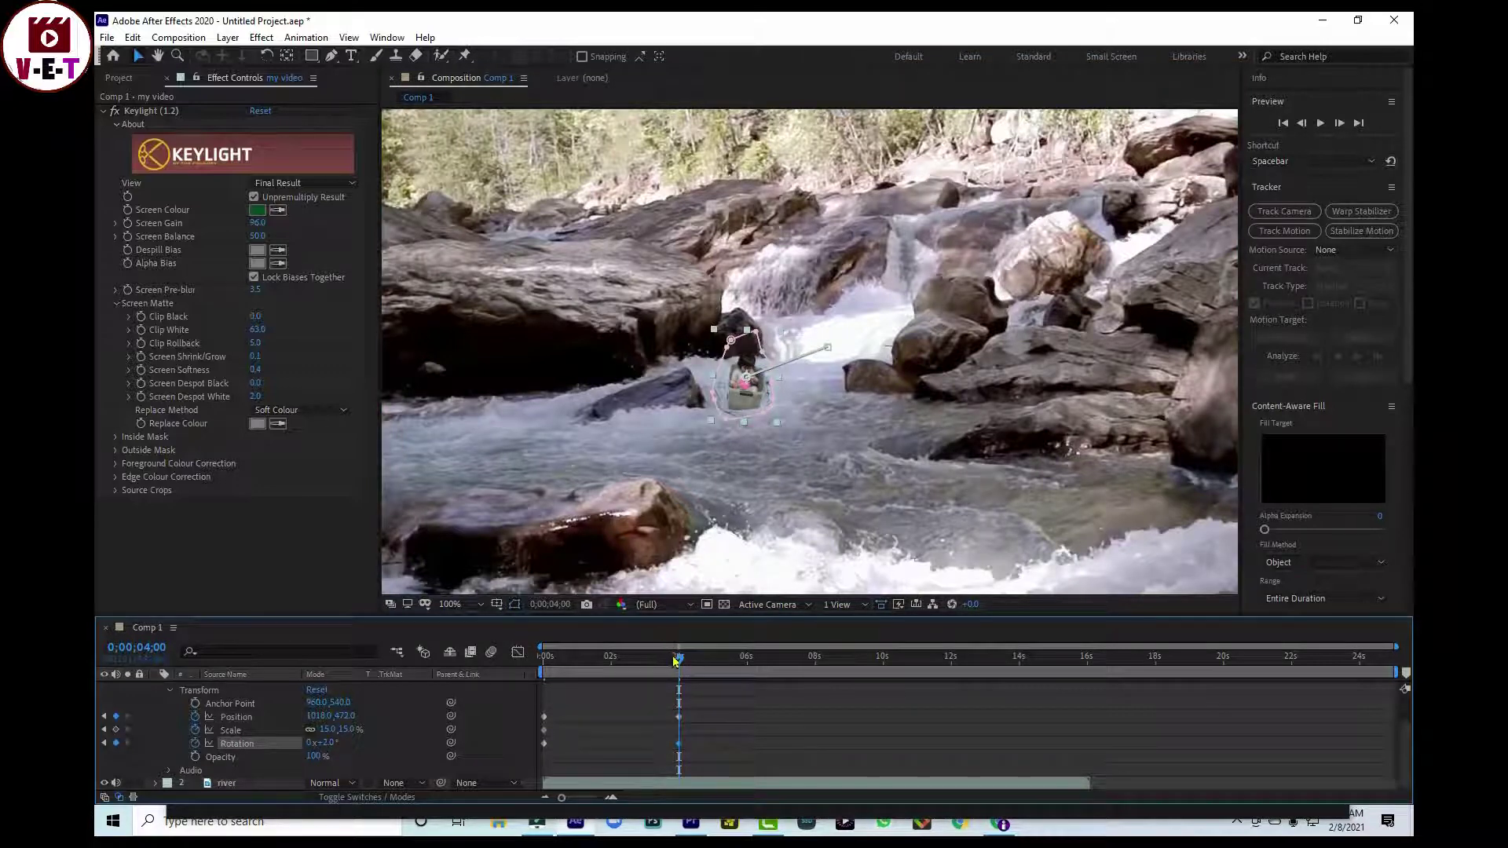
{"action": "left_click_drag", "start_coordinate": [681, 665], "coordinate": [780, 669]}
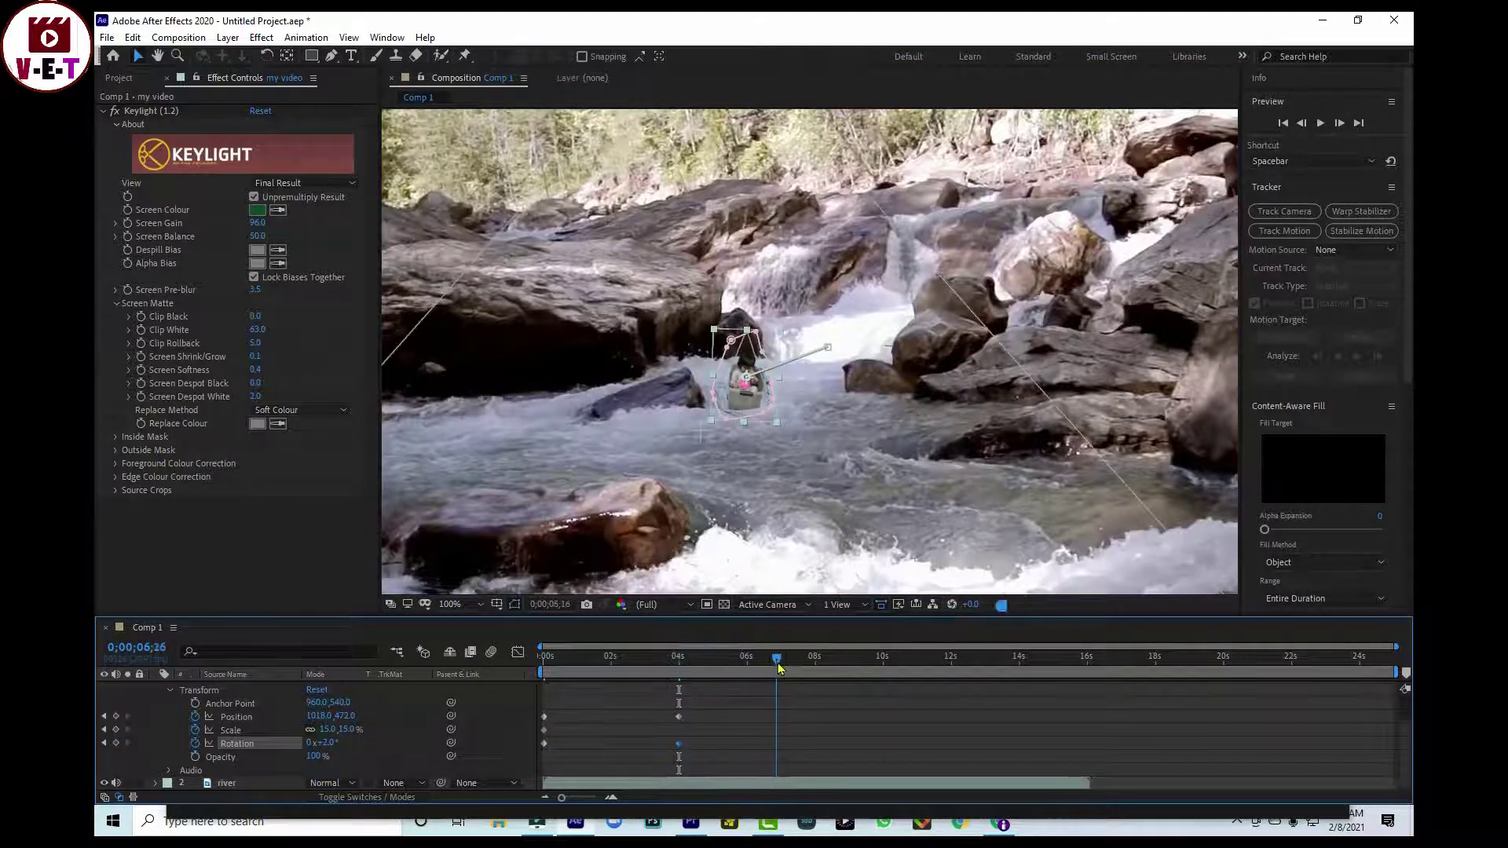
{"action": "left_click_drag", "start_coordinate": [735, 409], "coordinate": [770, 464]}
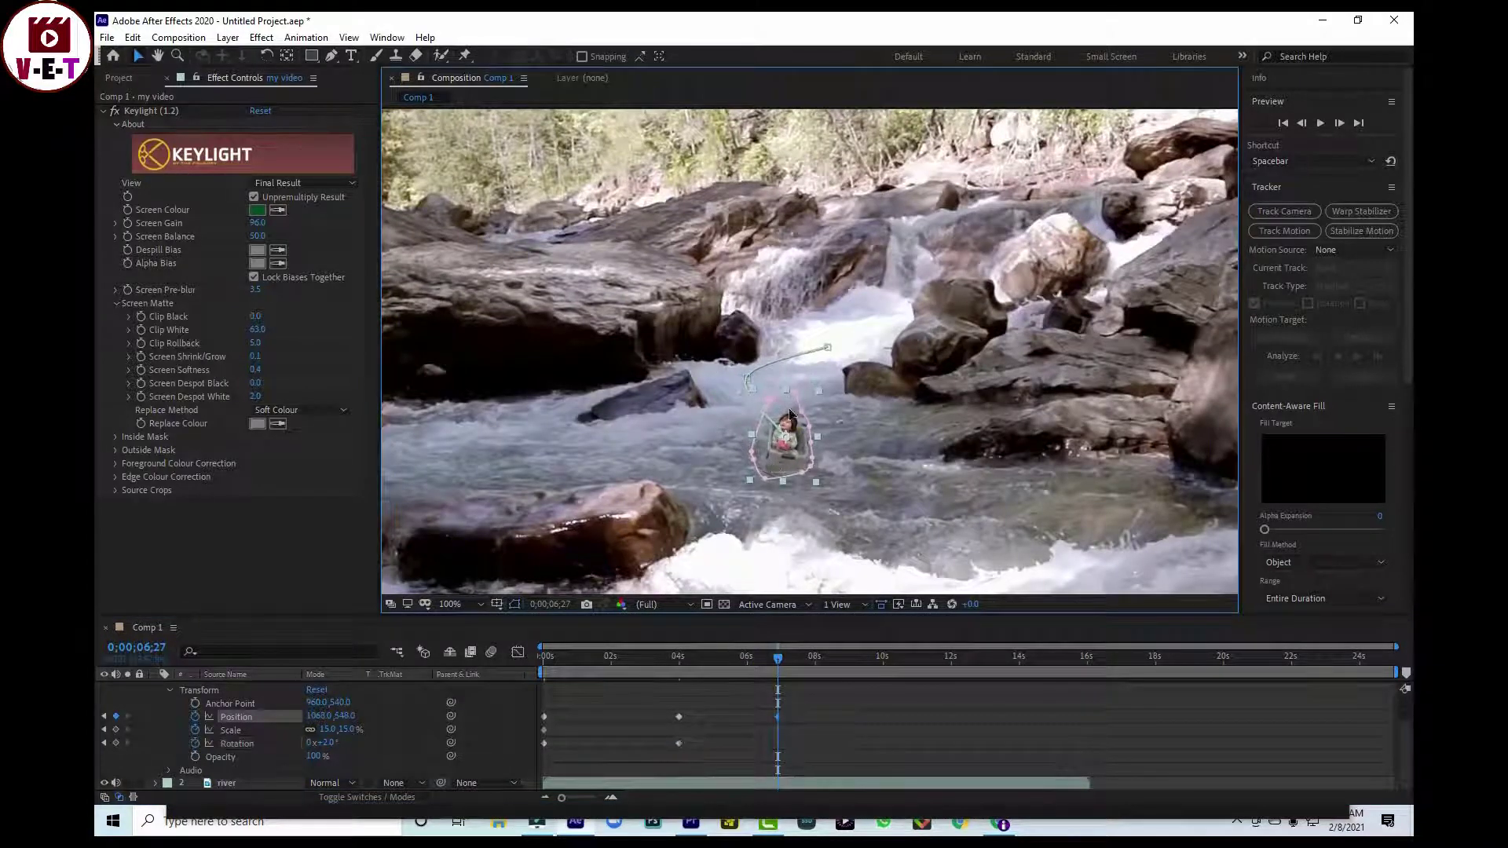
{"action": "left_click_drag", "start_coordinate": [327, 747], "coordinate": [314, 744]}
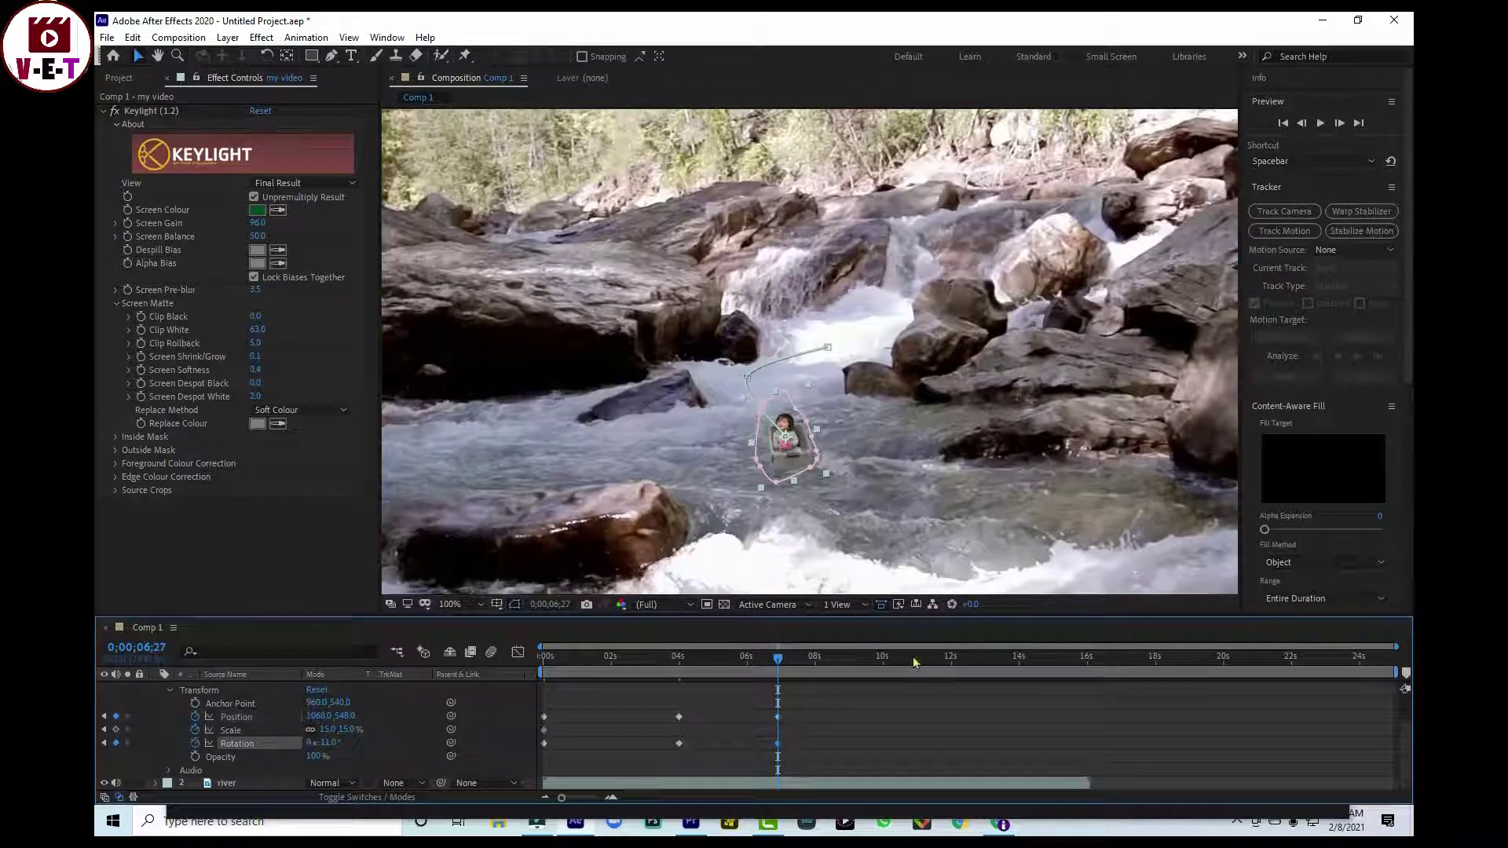
Step: Add position and tilt keyframes at about 10 and 12 seconds, ending at 954,932 tilted 31°
{"action": "scroll", "coordinate": [935, 489], "scroll_direction": "down", "scroll_amount": 2}
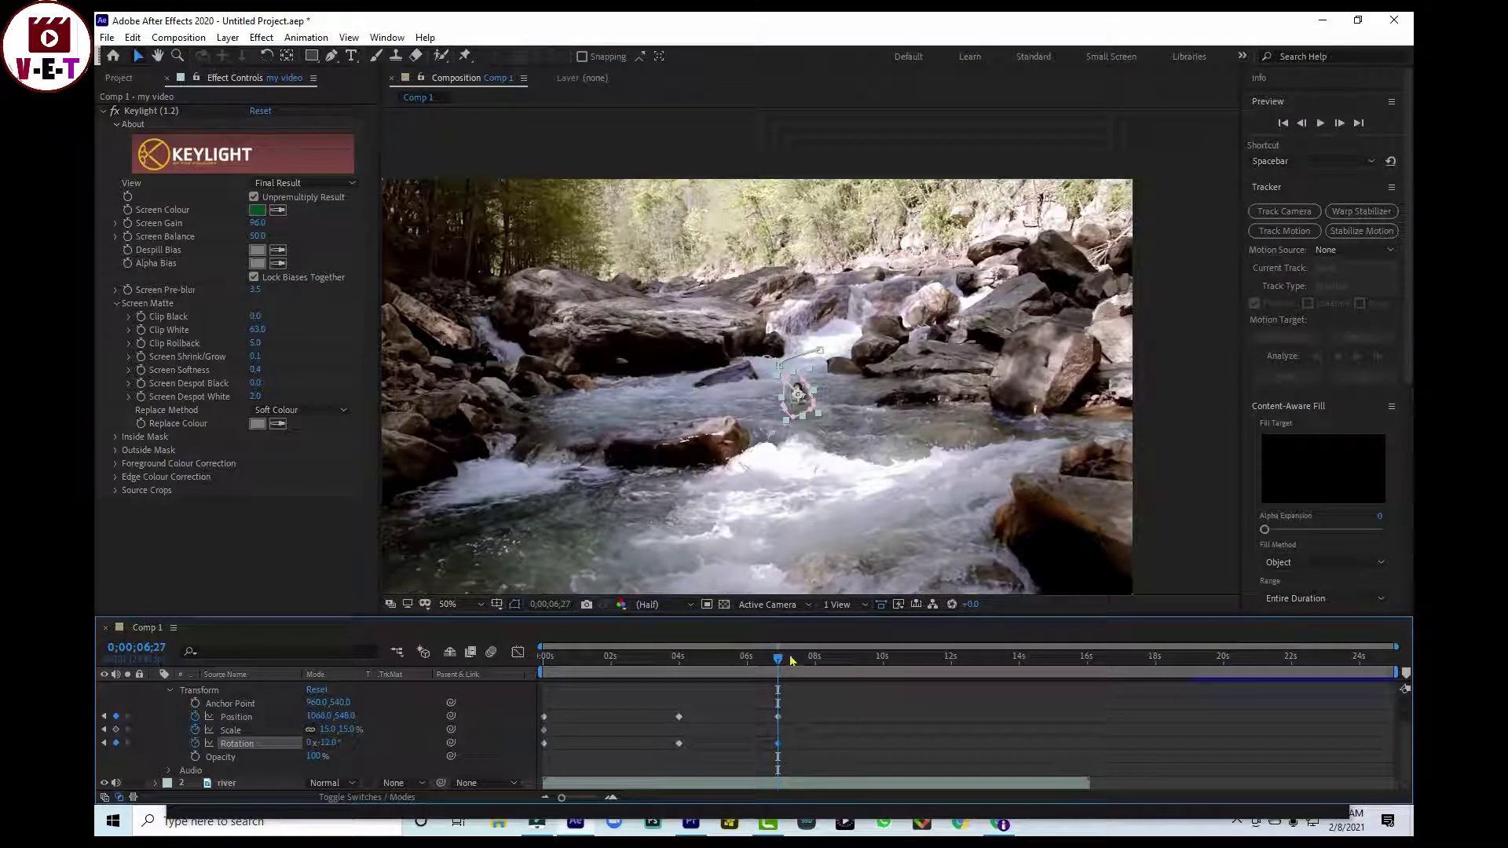
{"action": "left_click_drag", "start_coordinate": [780, 663], "coordinate": [875, 660]}
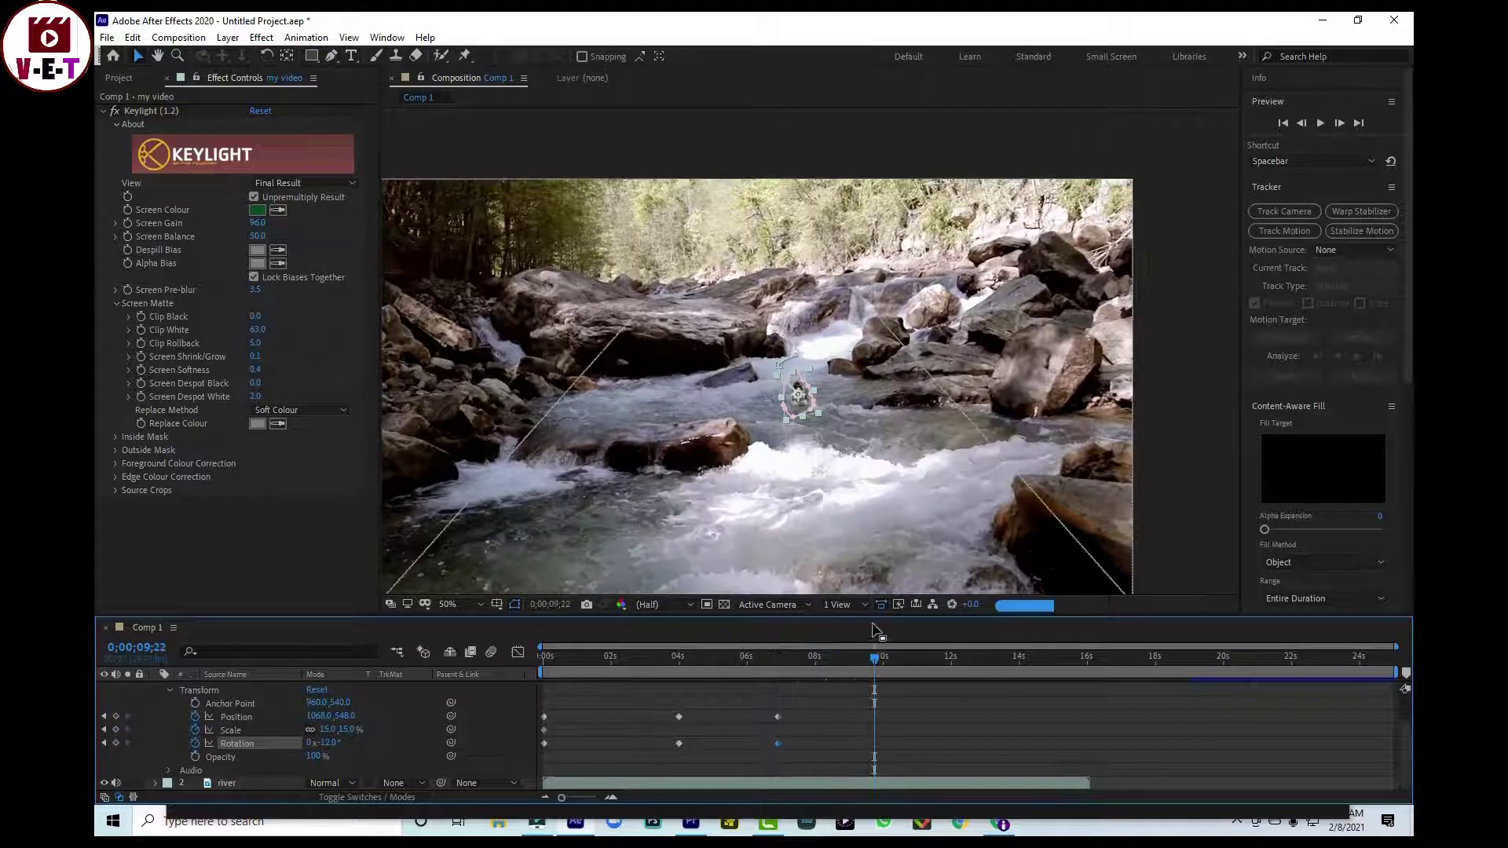
{"action": "left_click_drag", "start_coordinate": [799, 414], "coordinate": [808, 487]}
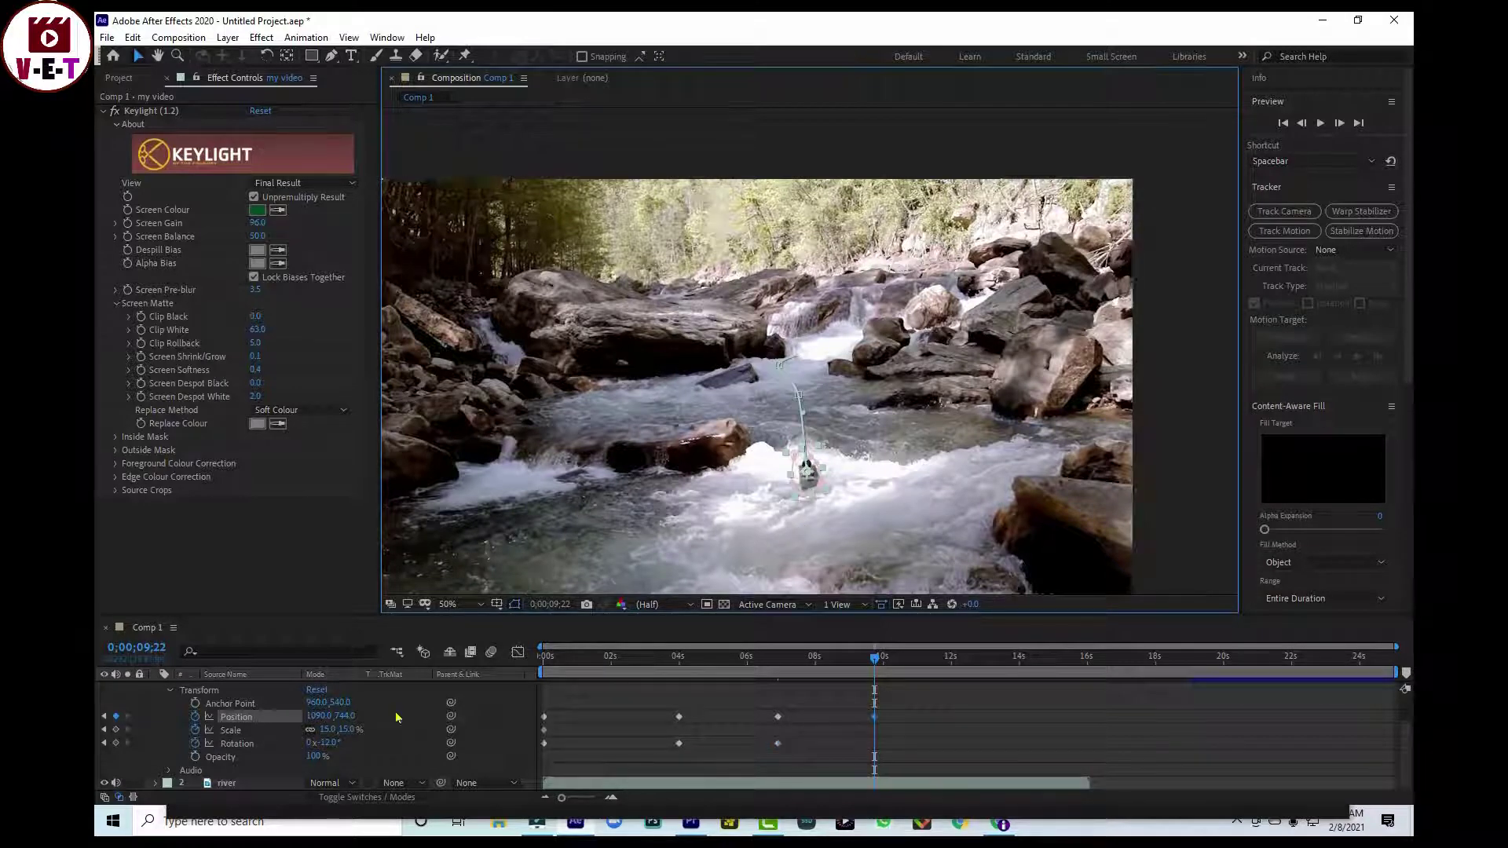
{"action": "left_click_drag", "start_coordinate": [326, 742], "coordinate": [337, 742]}
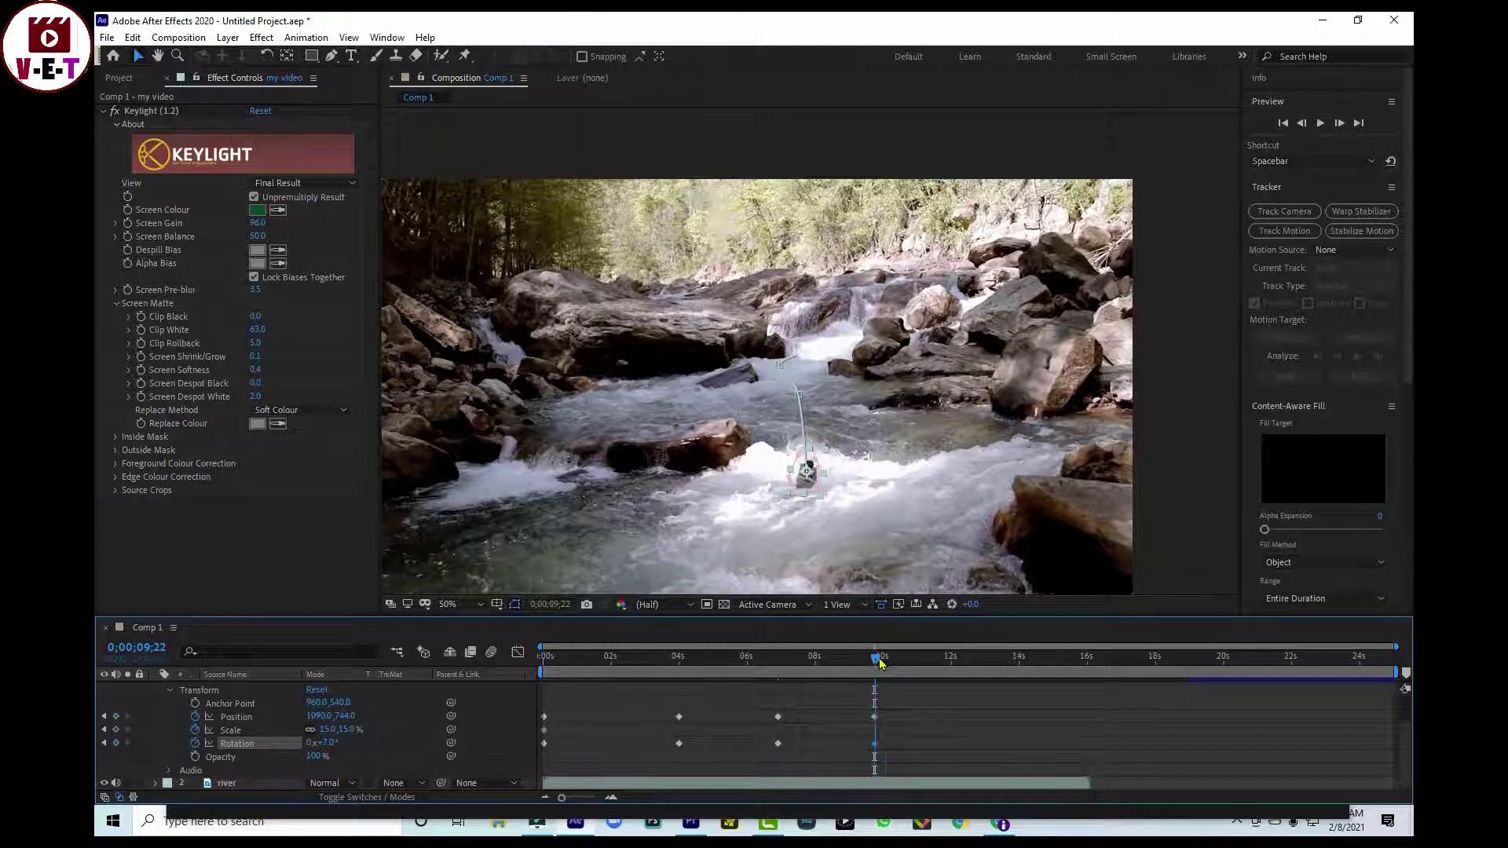
{"action": "left_click_drag", "start_coordinate": [872, 664], "coordinate": [962, 664]}
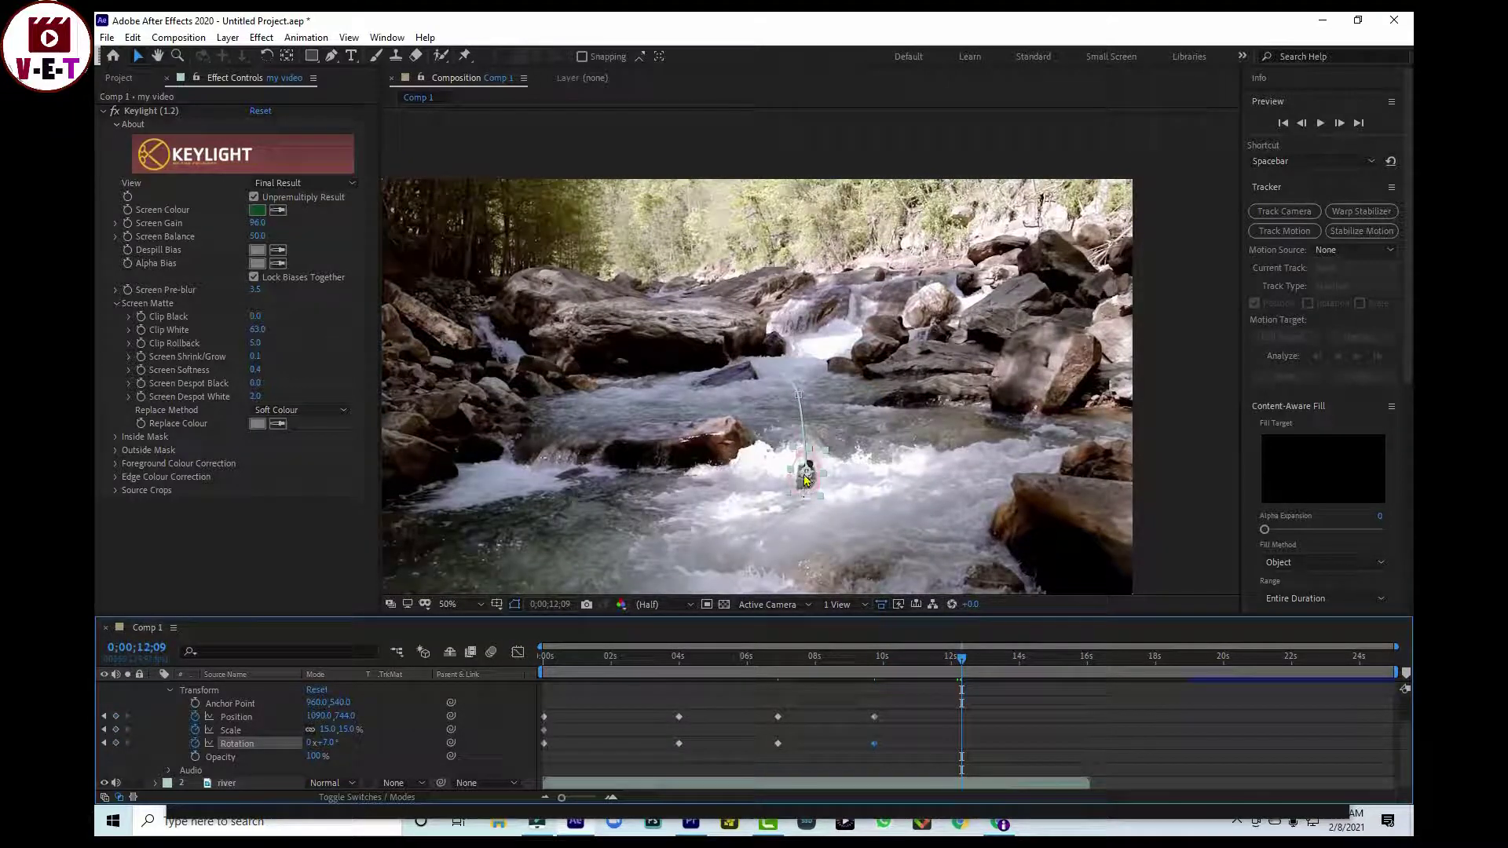
{"action": "left_click_drag", "start_coordinate": [805, 491], "coordinate": [737, 578]}
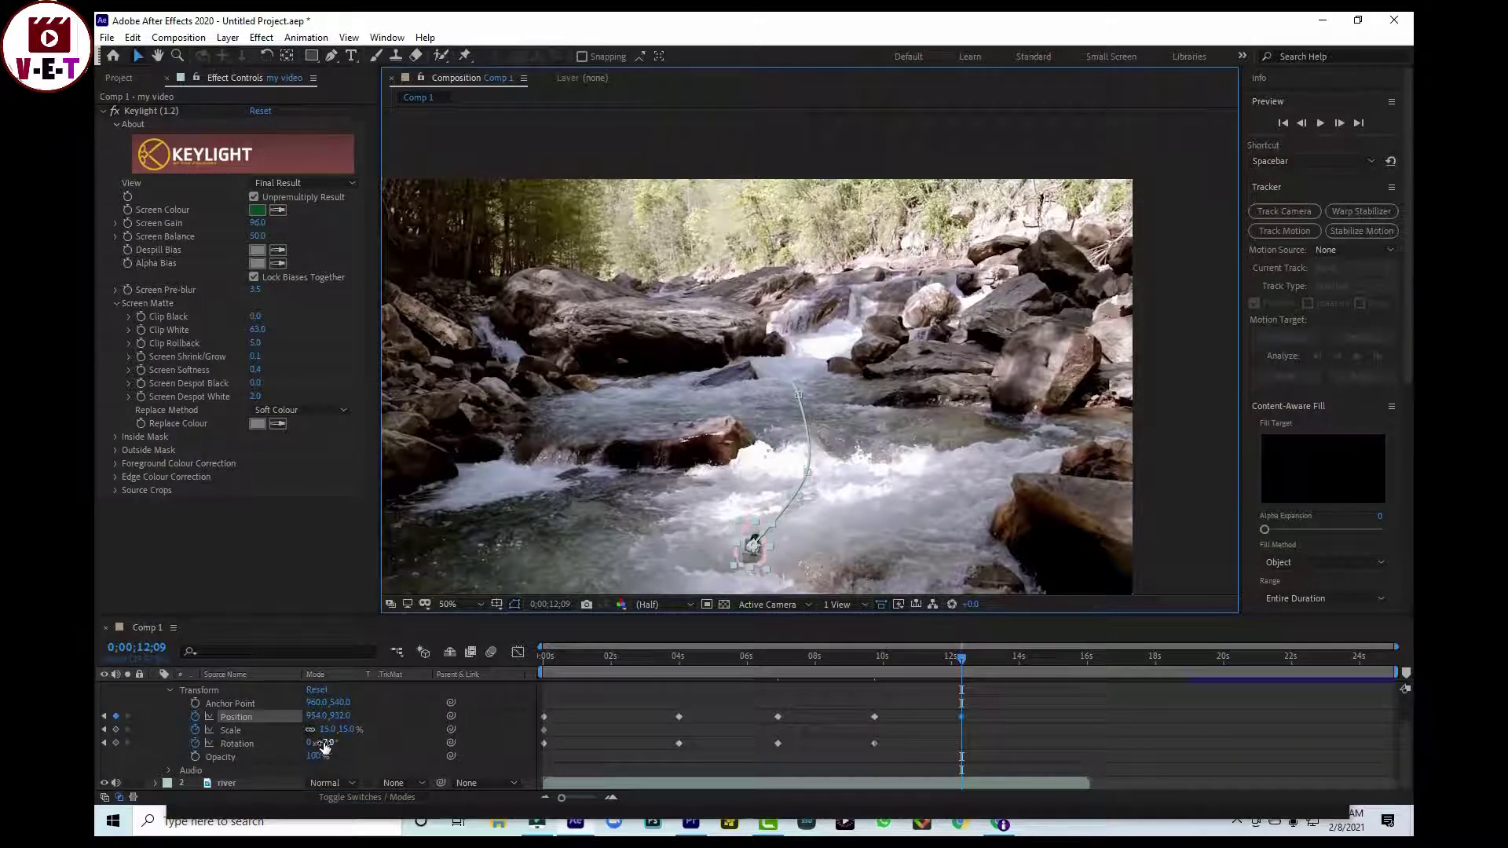
{"action": "left_click_drag", "start_coordinate": [320, 743], "coordinate": [348, 743]}
{"action": "left_click_drag", "start_coordinate": [964, 662], "coordinate": [1063, 658]}
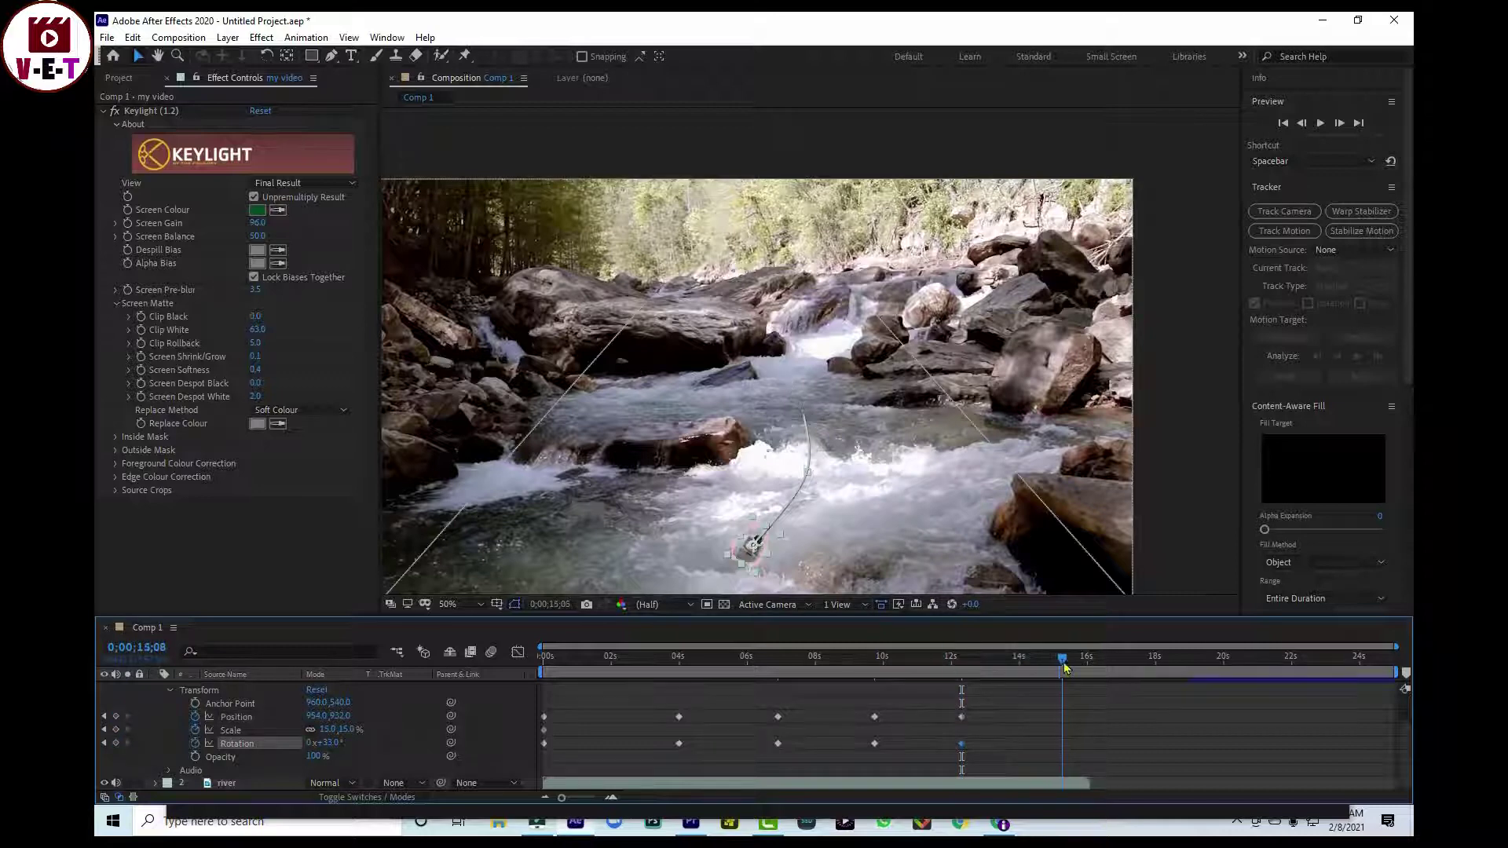
Step: At 15;08, move the box below the frame to 916,1170, scale it to 72%, then rewind
{"action": "scroll", "coordinate": [806, 355], "scroll_direction": "down", "scroll_amount": 2}
{"action": "scroll", "coordinate": [802, 518], "scroll_direction": "down", "scroll_amount": 1}
{"action": "scroll", "coordinate": [813, 435], "scroll_direction": "up", "scroll_amount": 1}
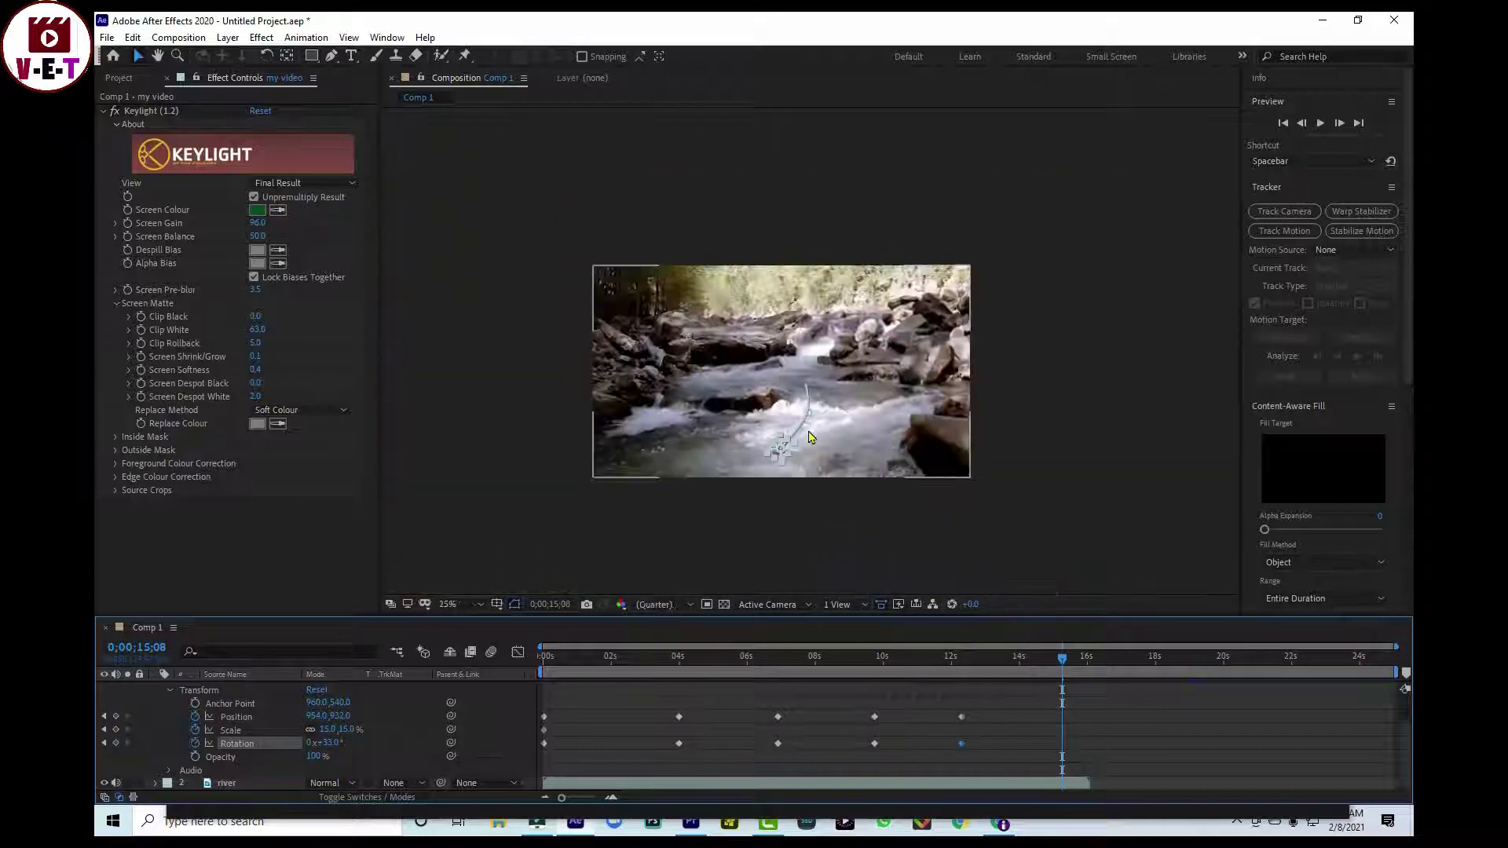
{"action": "scroll", "coordinate": [856, 437], "scroll_direction": "up", "scroll_amount": 2}
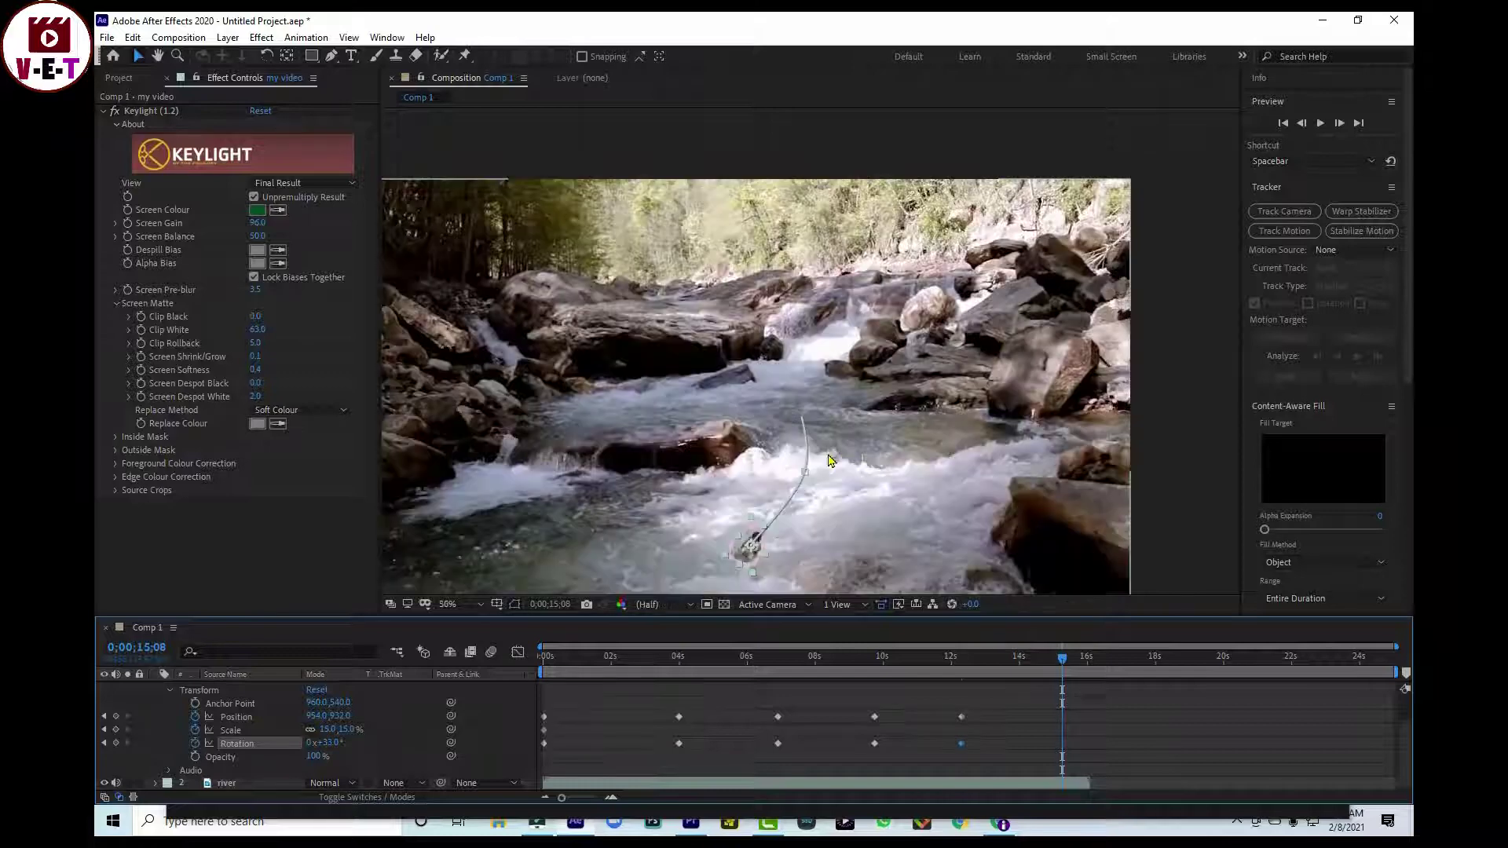
{"action": "mouse_move", "coordinate": [746, 552]}
{"action": "left_mouse_down"}
{"action": "mouse_move", "coordinate": [682, 628]}
{"action": "mouse_move", "coordinate": [694, 605]}
{"action": "left_mouse_up"}
{"action": "scroll", "coordinate": [892, 456], "scroll_direction": "down", "scroll_amount": 2}
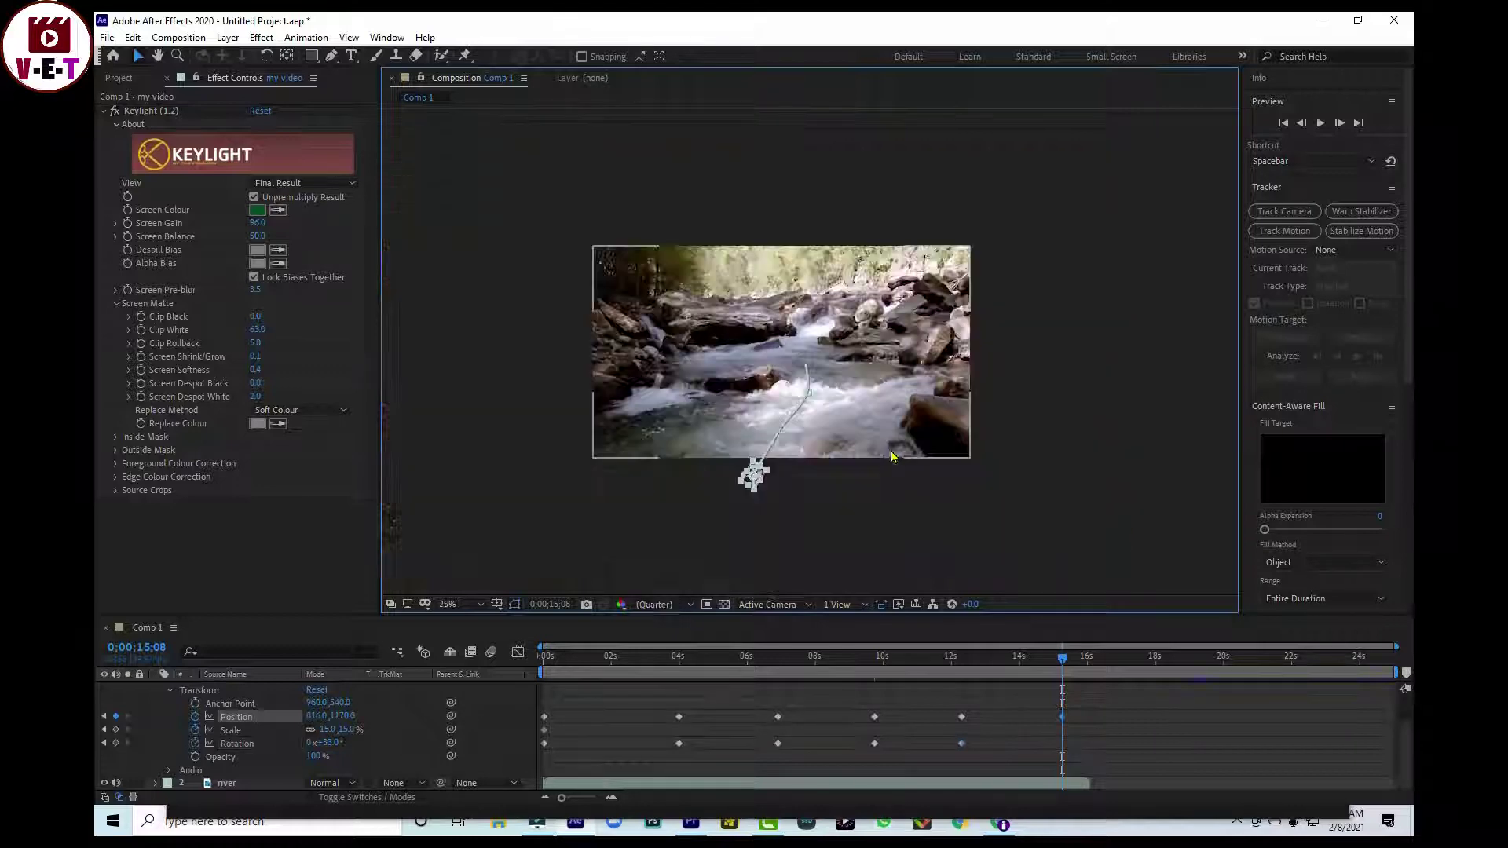
{"action": "left_click", "coordinate": [832, 523]}
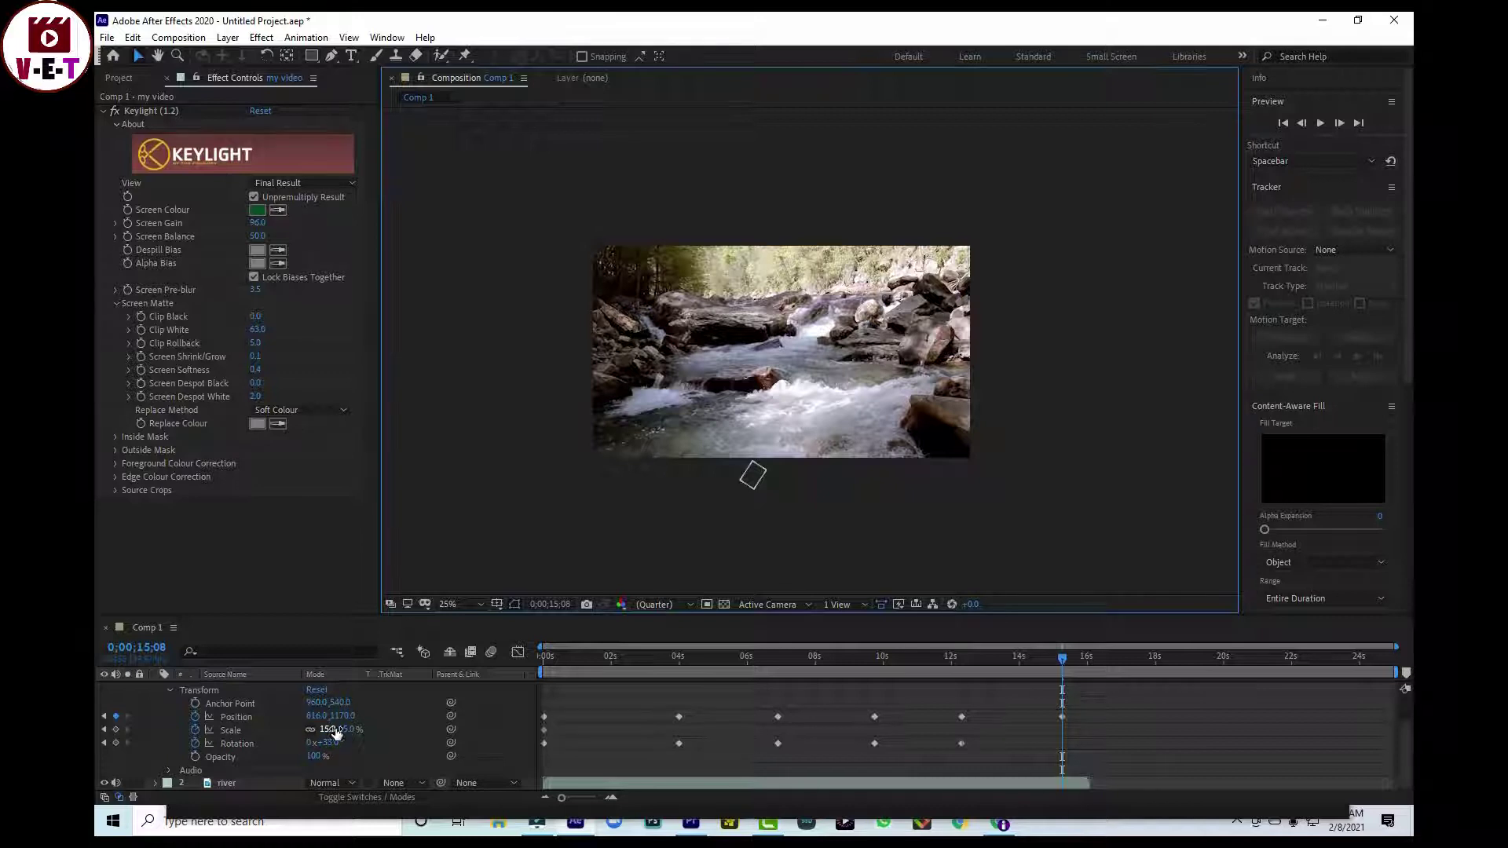
{"action": "mouse_move", "coordinate": [336, 732]}
{"action": "left_mouse_down"}
{"action": "mouse_move", "coordinate": [412, 729]}
{"action": "mouse_move", "coordinate": [393, 736]}
{"action": "left_mouse_up"}
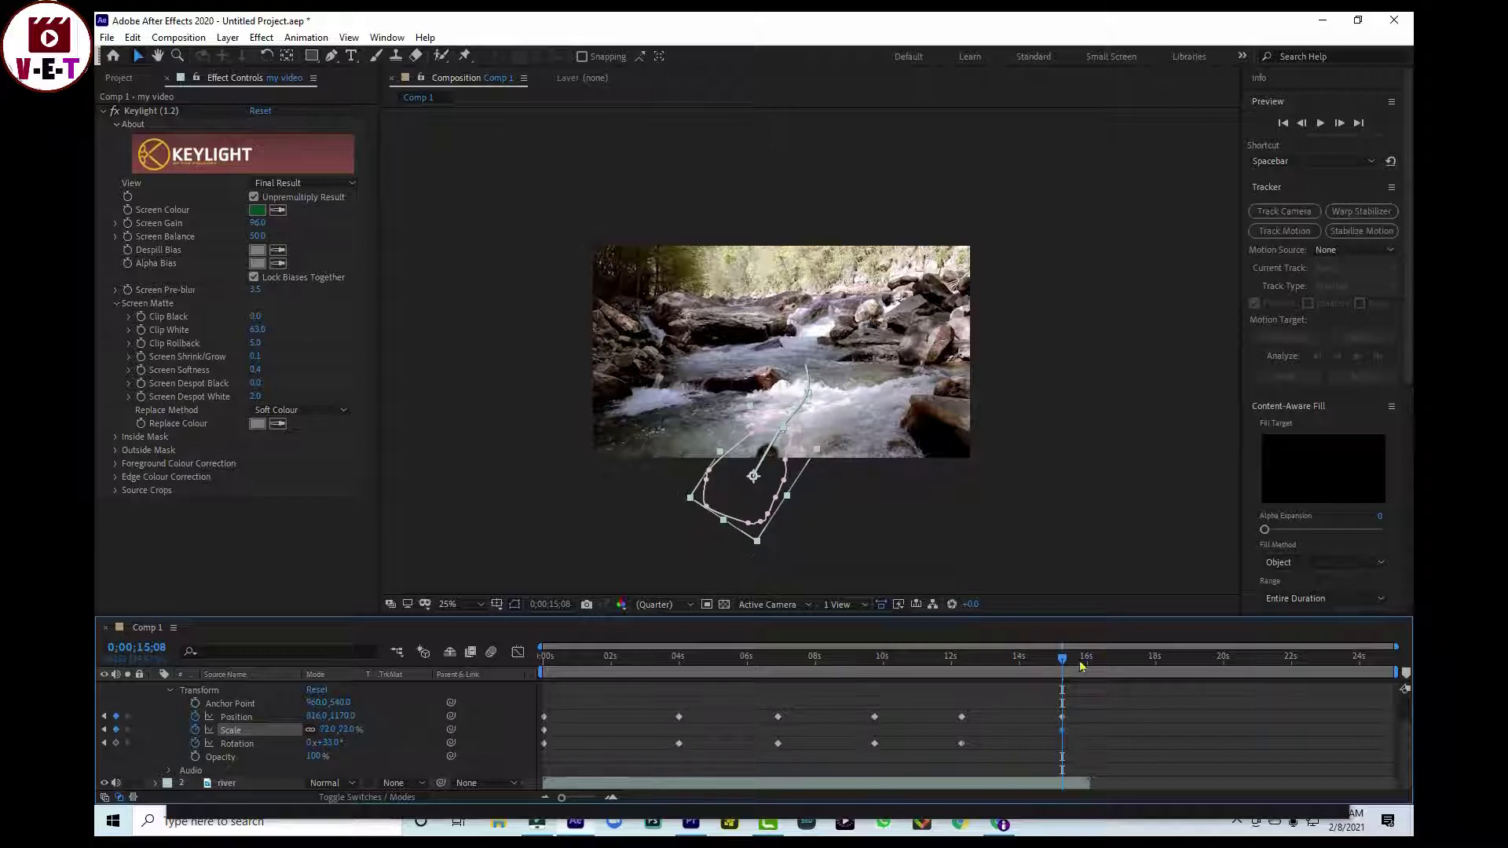
{"action": "key", "text": "Home"}
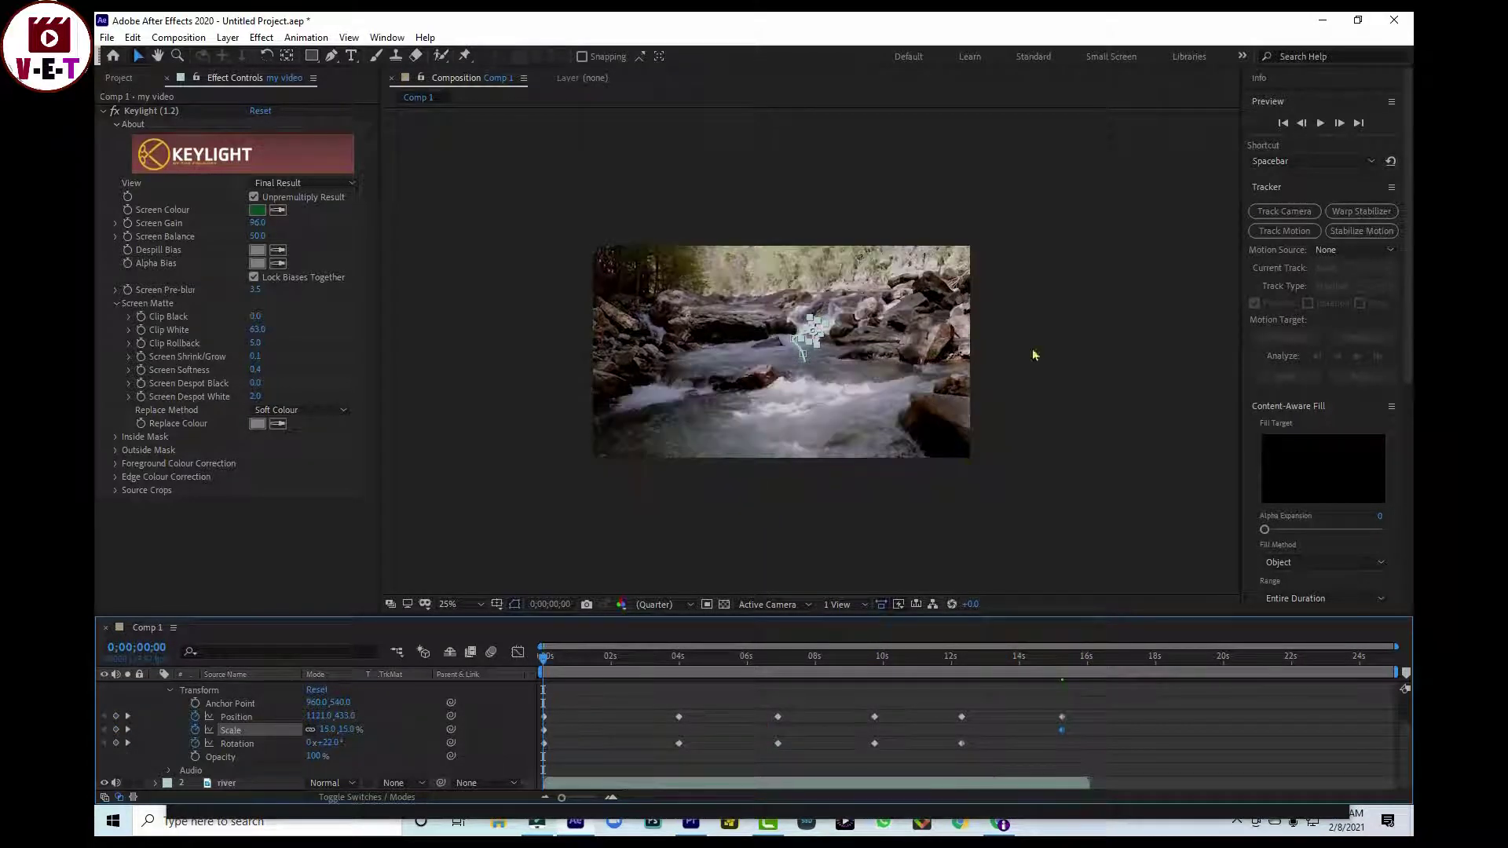
Step: Preview the animation, then add a new rotation keyframe for the box near 15 seconds
{"action": "key", "text": "space"}
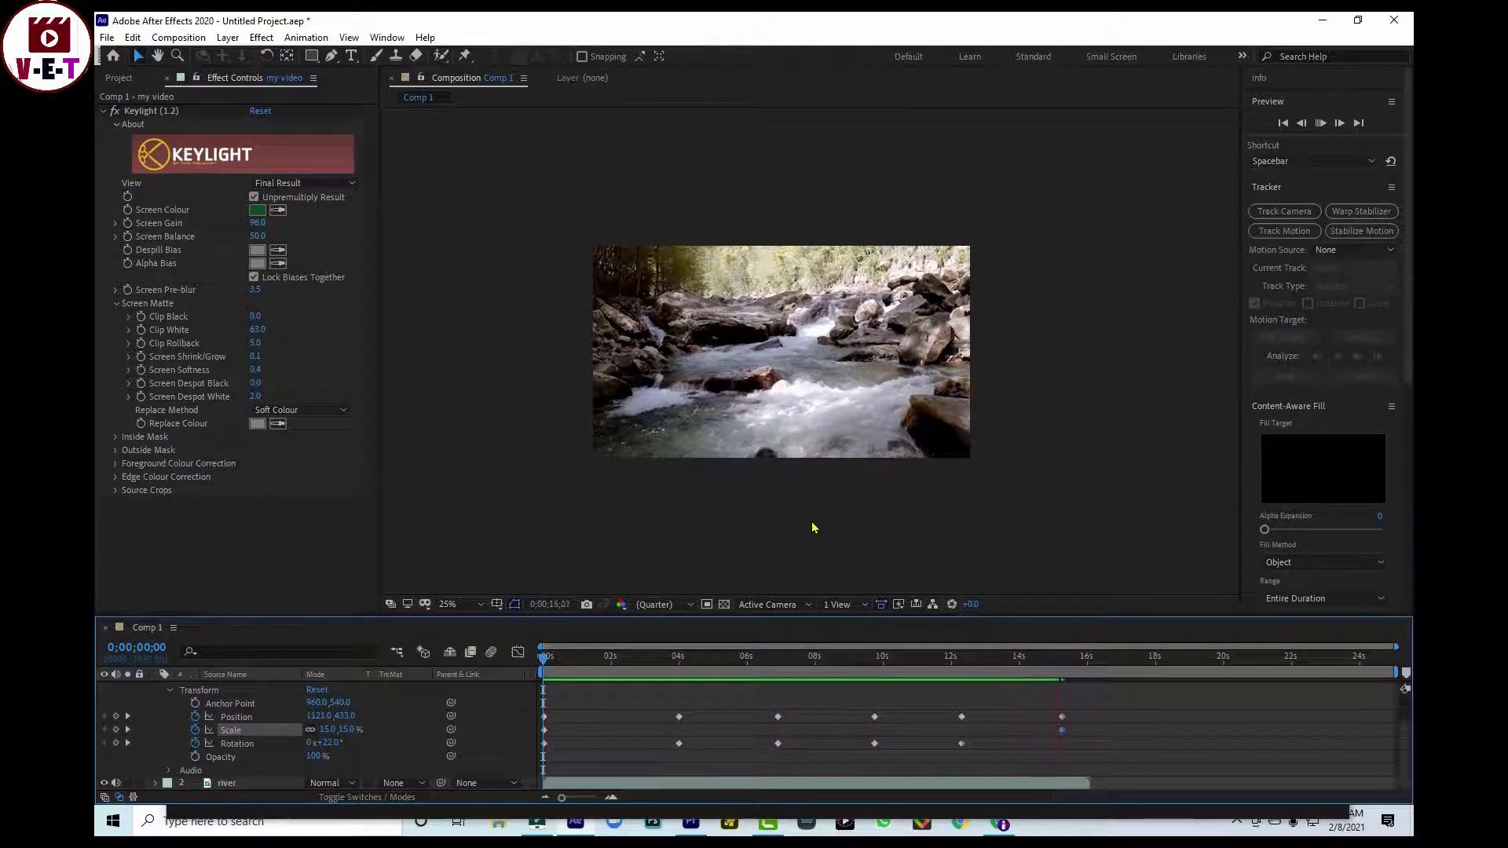
{"action": "key", "text": "space"}
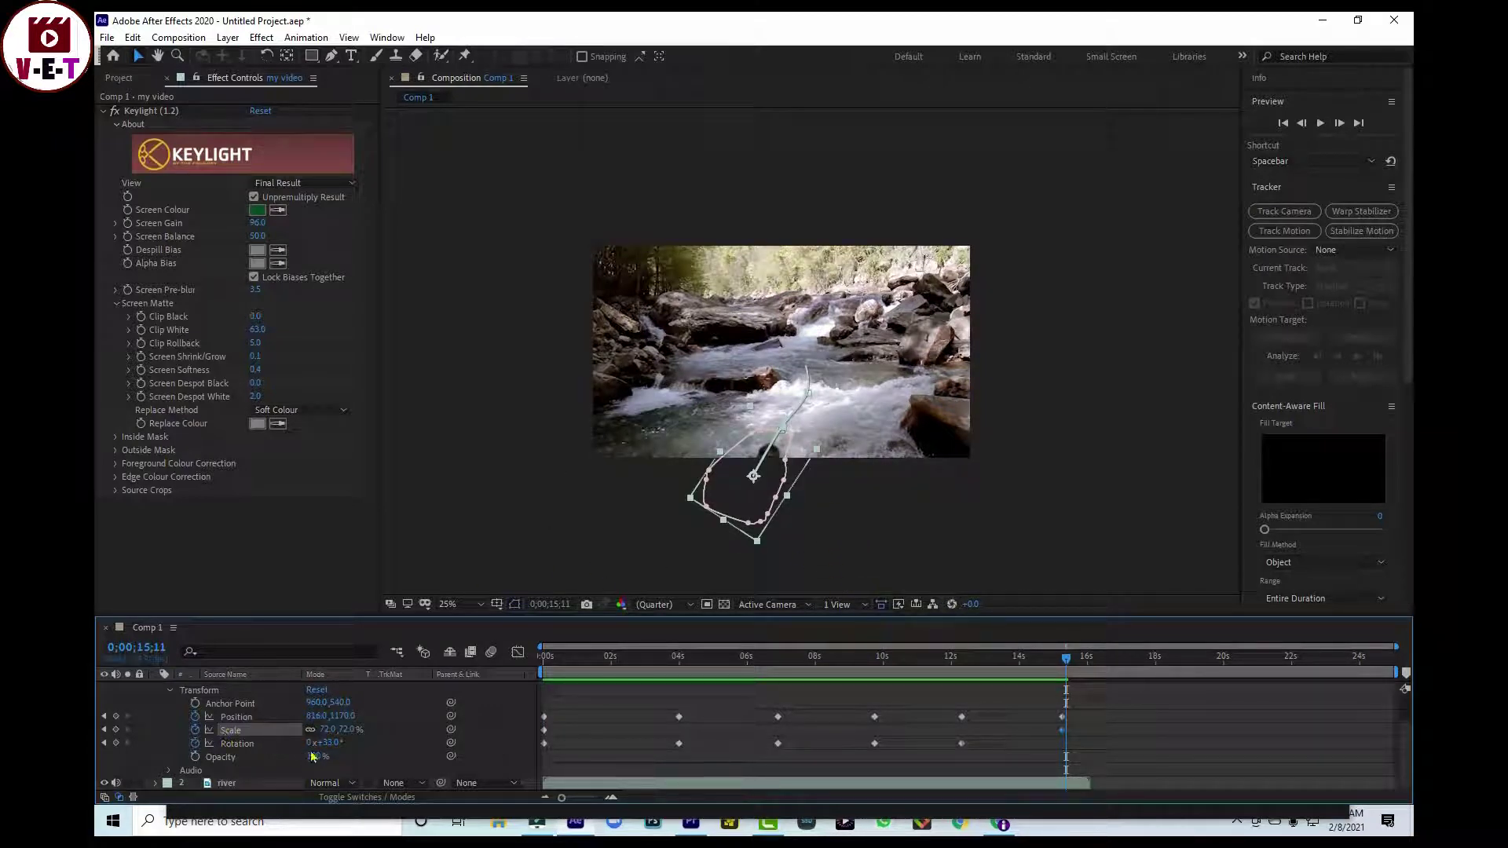
{"action": "left_click_drag", "start_coordinate": [1072, 664], "coordinate": [1069, 664]}
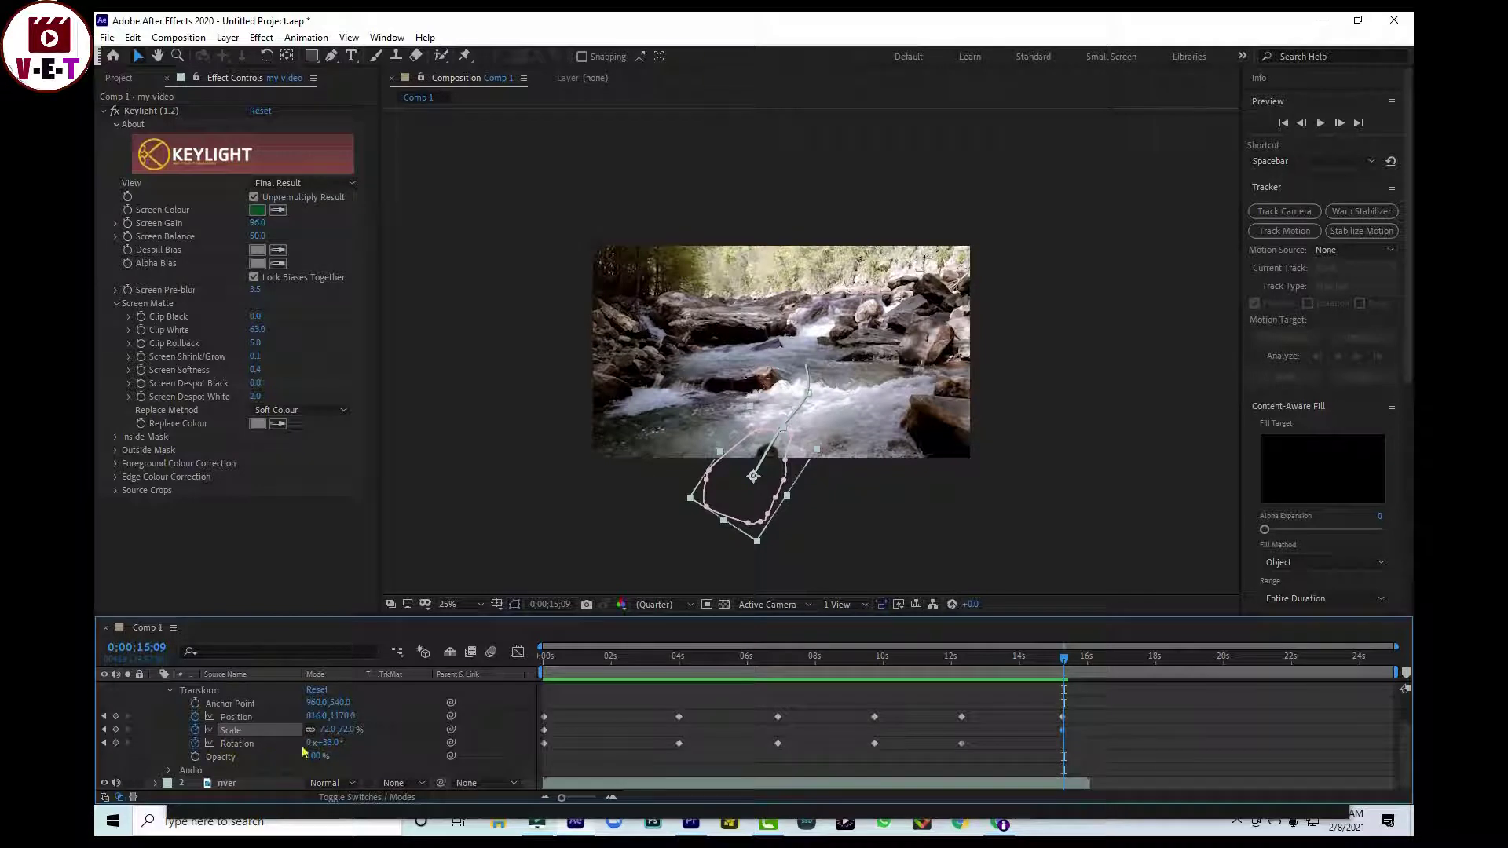
{"action": "left_click_drag", "start_coordinate": [325, 746], "coordinate": [318, 753]}
Step: Preview the float downstream again and return to the first frame
{"action": "left_click_drag", "start_coordinate": [1065, 660], "coordinate": [926, 720]}
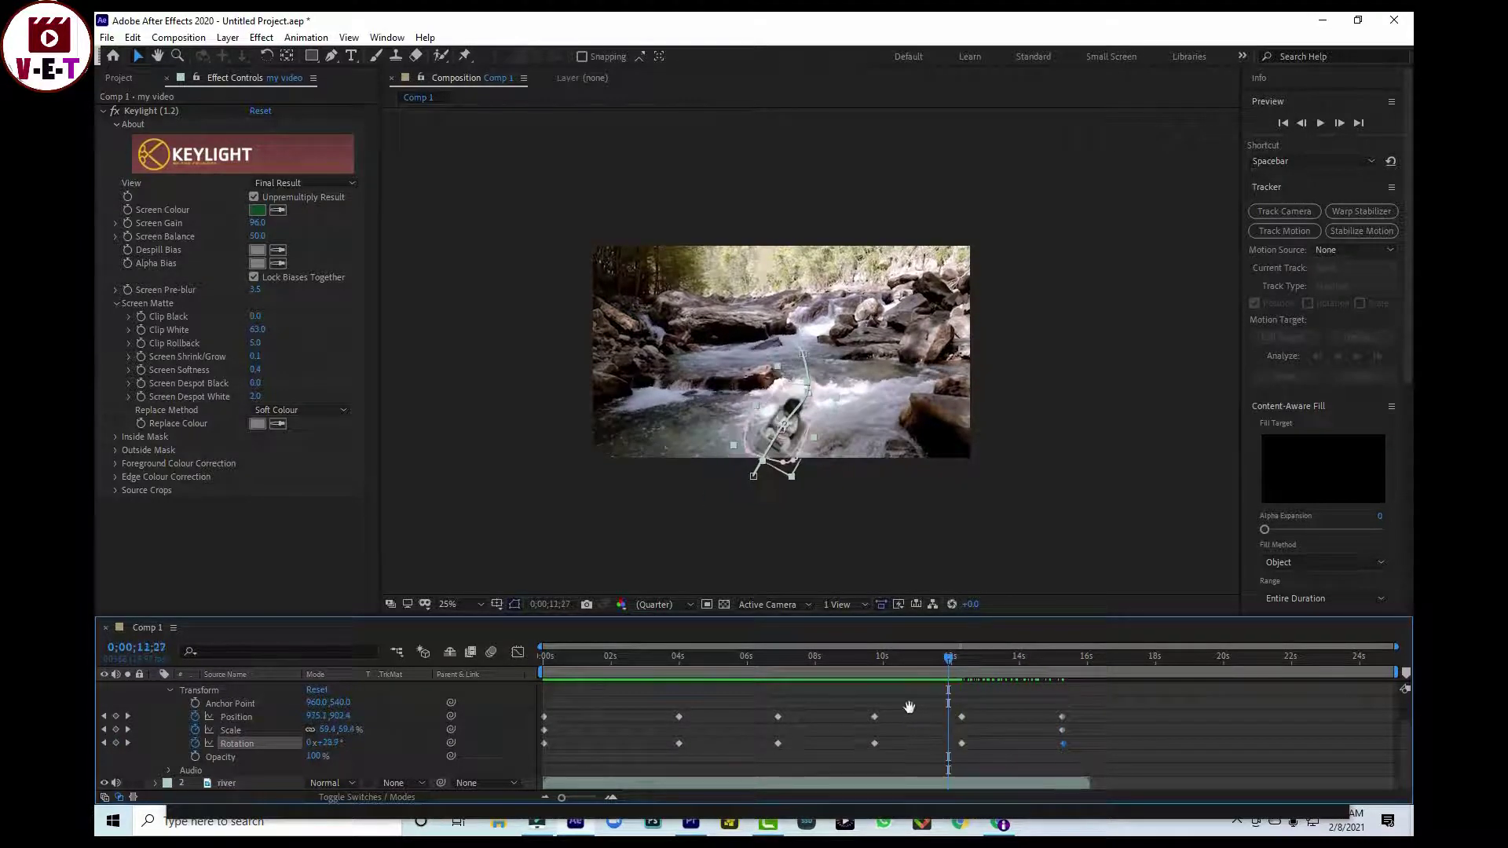
{"action": "key", "text": "space"}
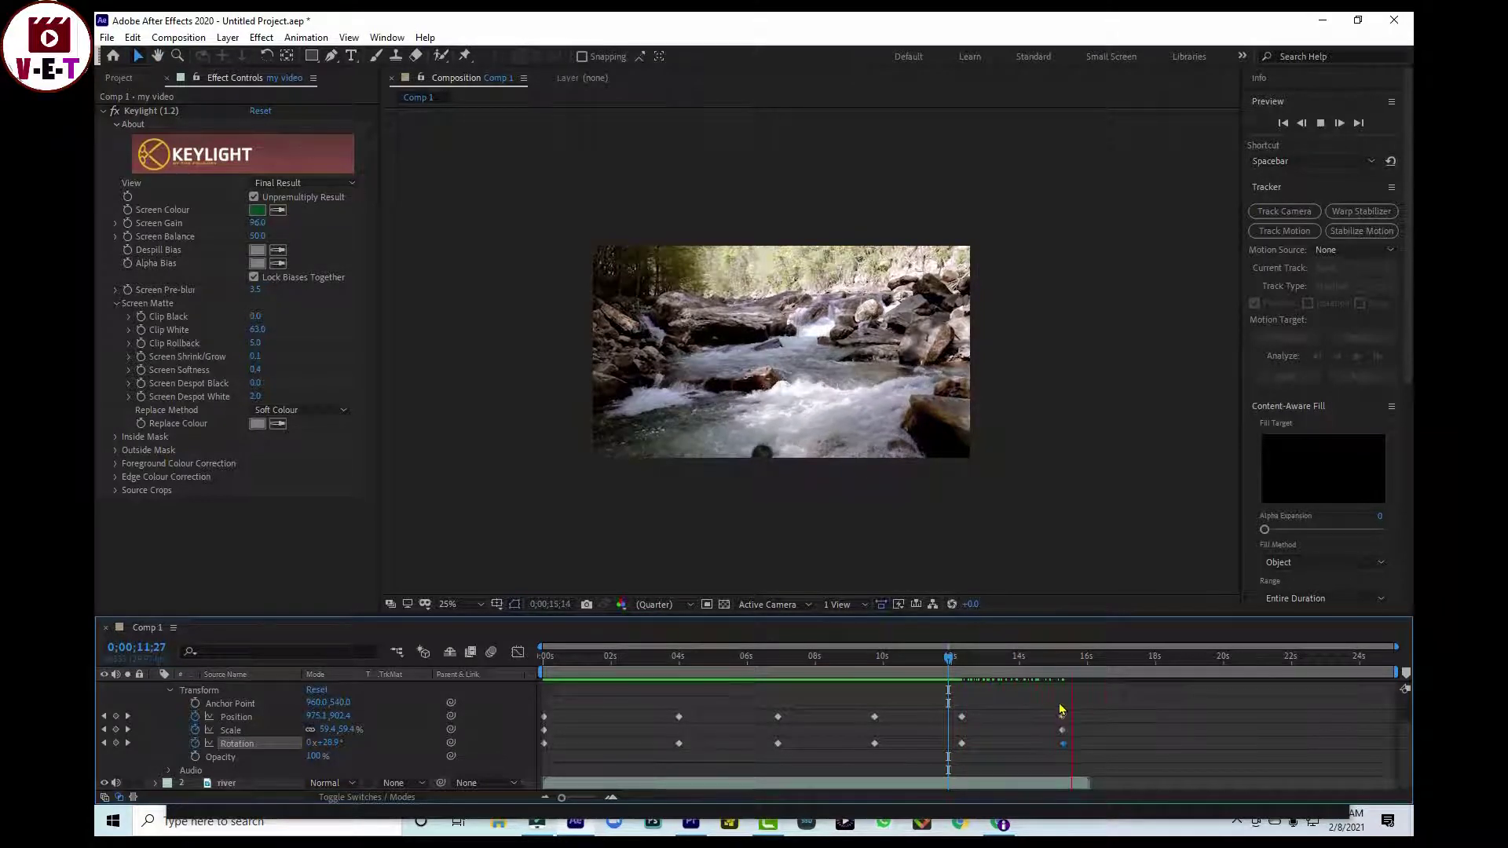
{"action": "key", "text": "space"}
{"action": "left_click_drag", "start_coordinate": [1075, 657], "coordinate": [548, 657]}
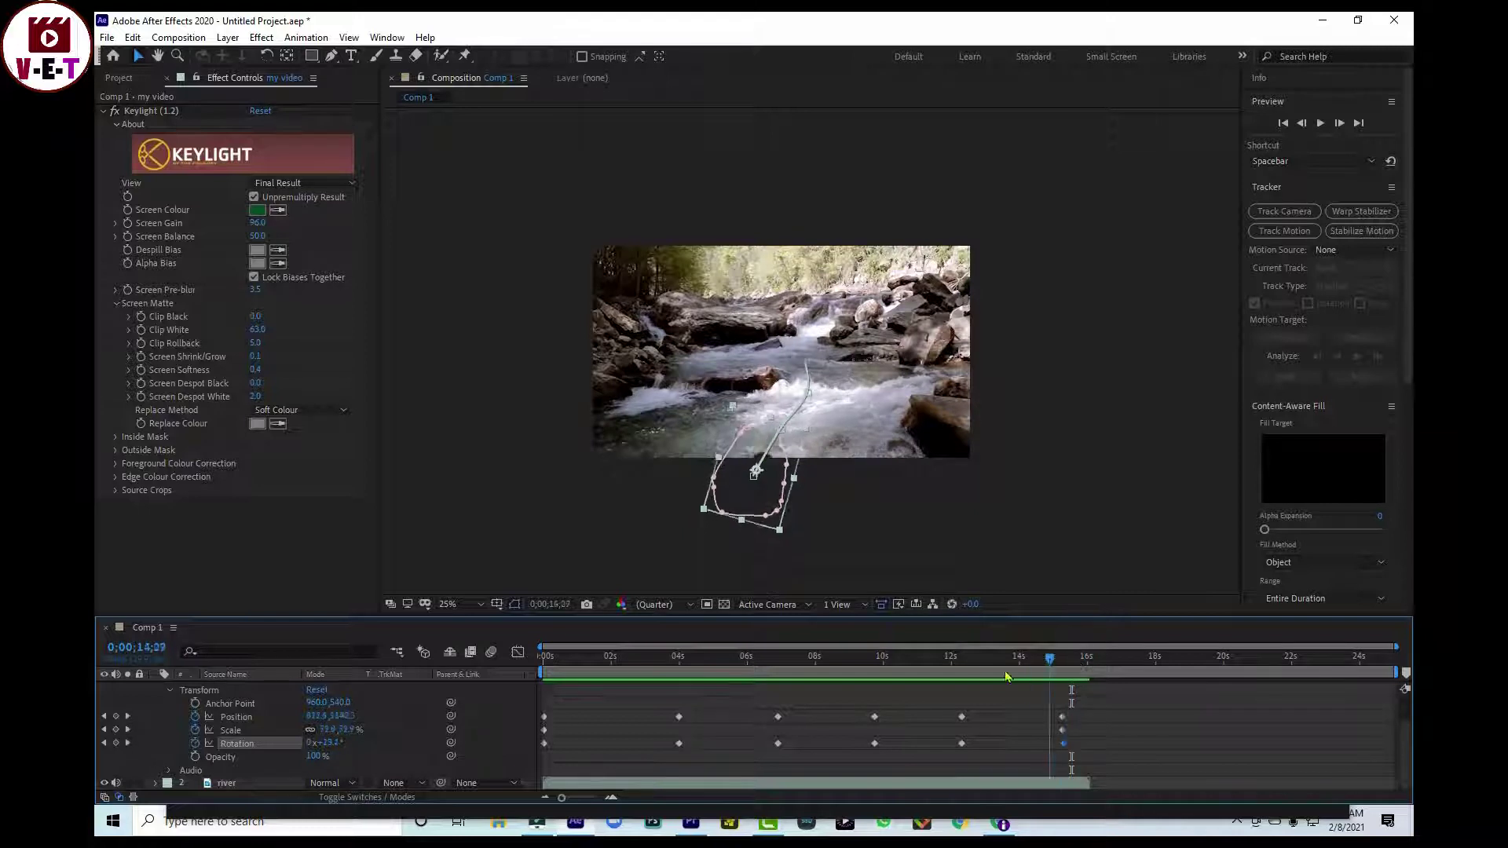
{"action": "key", "text": "Home"}
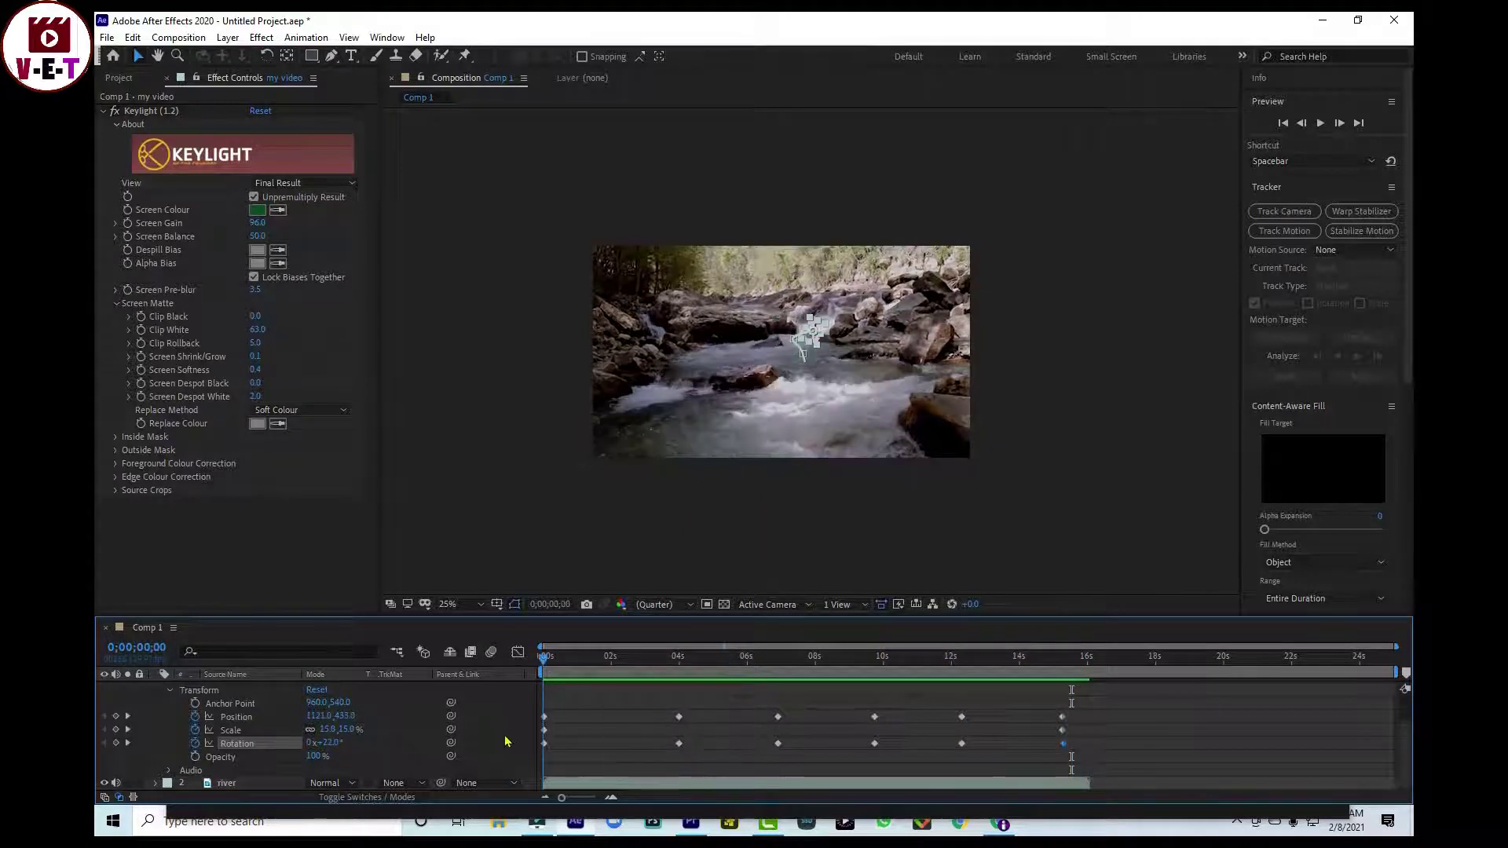
Step: Reveal Mask 1 and set its first Mask Path keyframe
{"action": "left_click", "coordinate": [168, 690]}
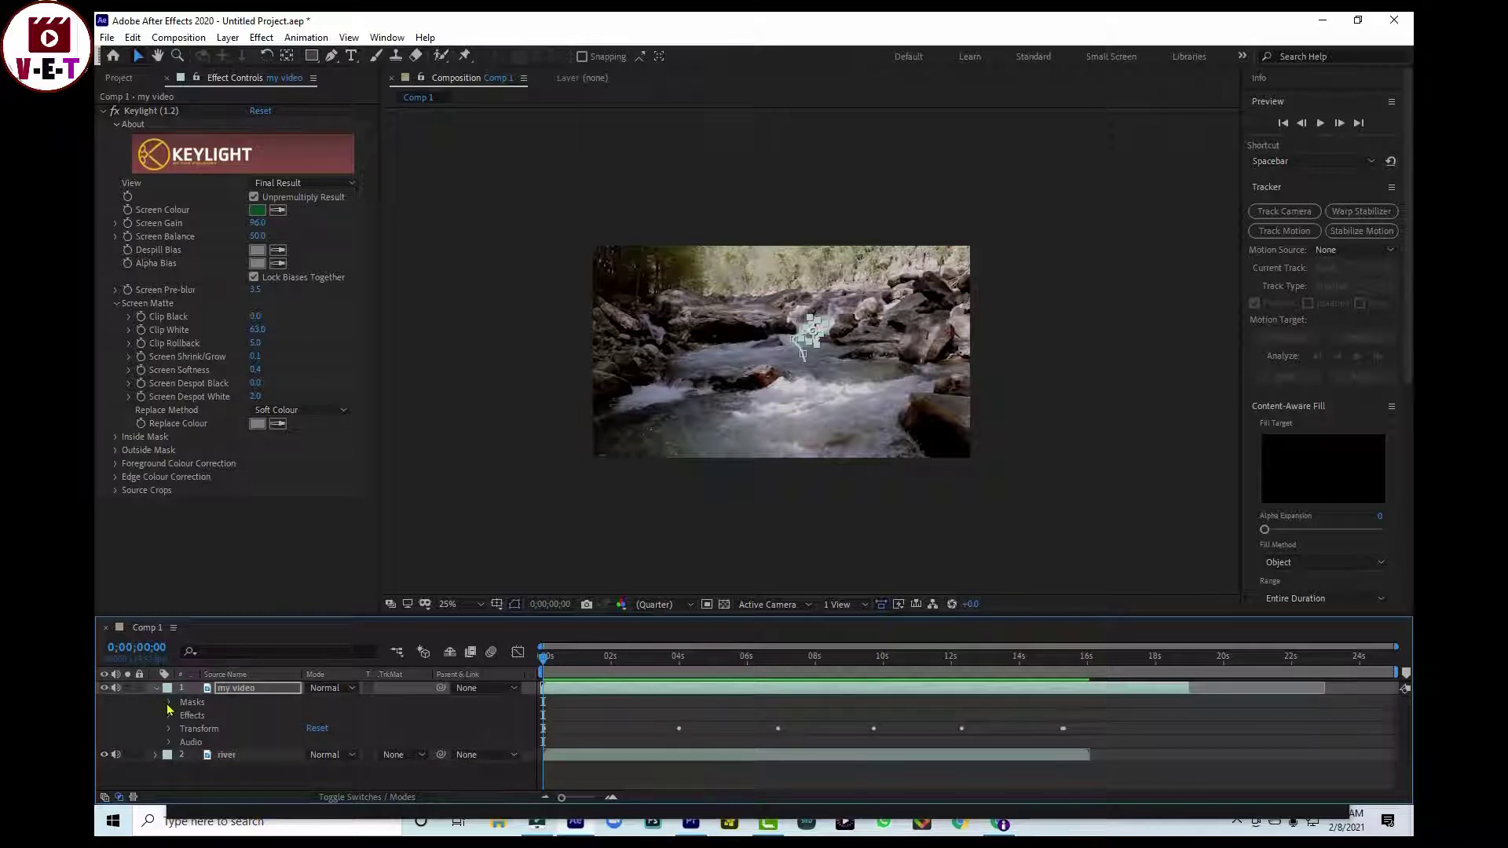
{"action": "left_click", "coordinate": [168, 703]}
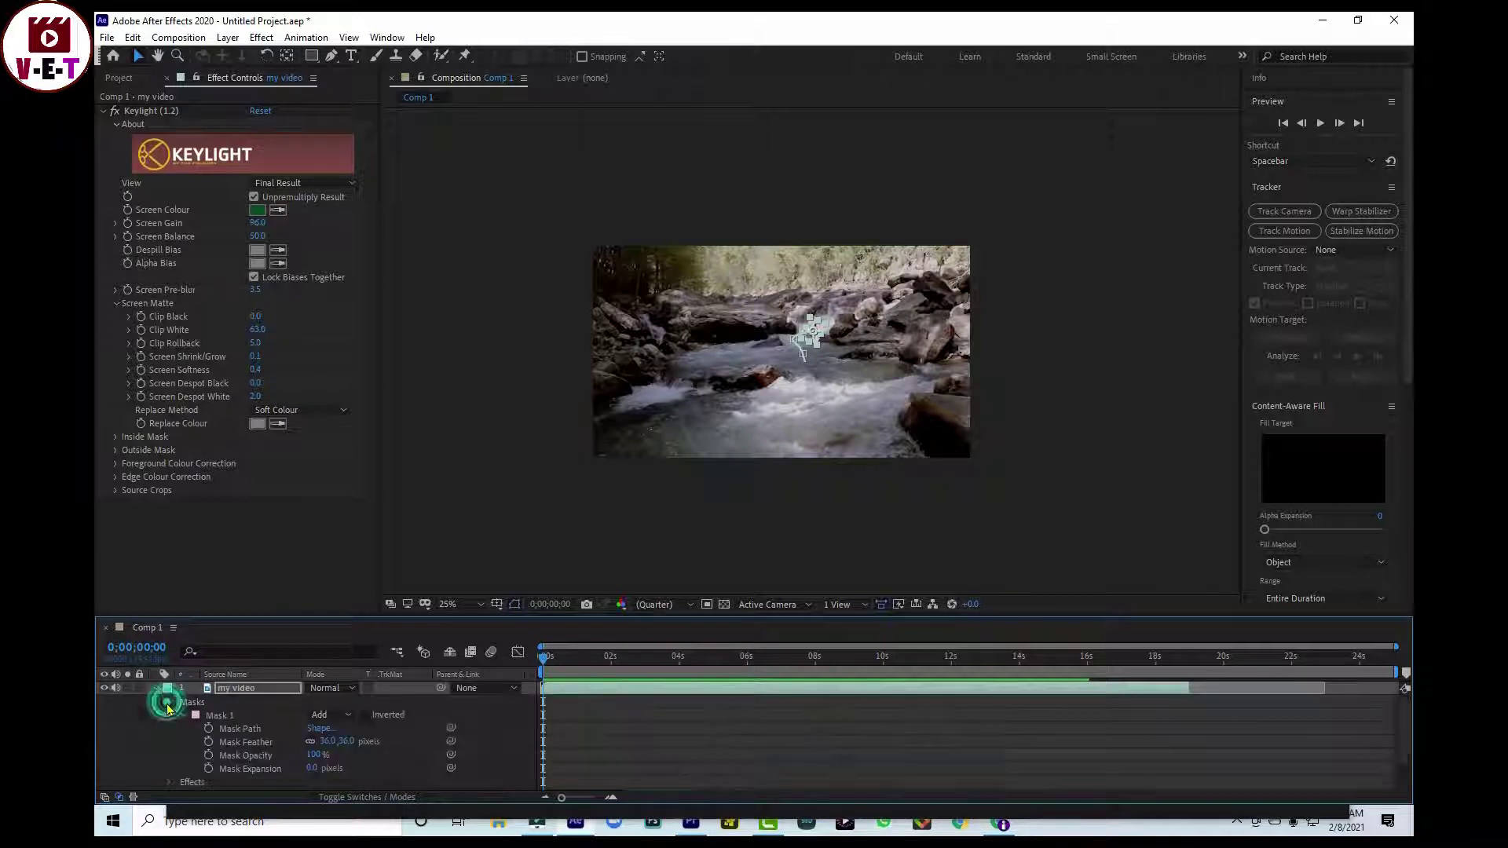
{"action": "left_click", "coordinate": [209, 729]}
Step: At 0;00;05;29, reshape Mask 1 to wrap the child in the box
{"action": "scroll", "coordinate": [898, 366], "scroll_direction": "up", "scroll_amount": 2}
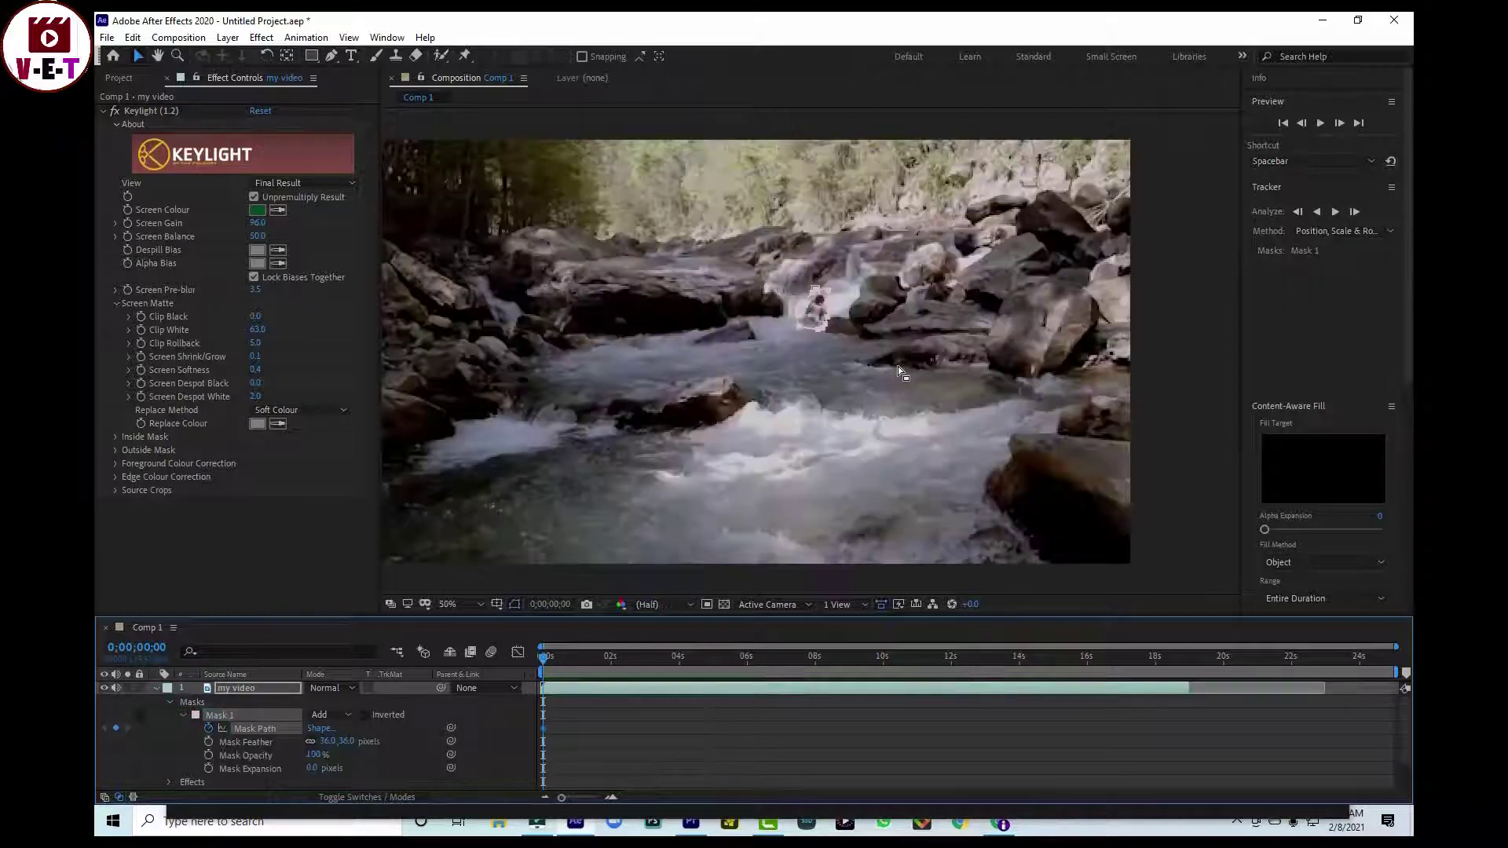
{"action": "scroll", "coordinate": [826, 376], "scroll_direction": "up", "scroll_amount": 2}
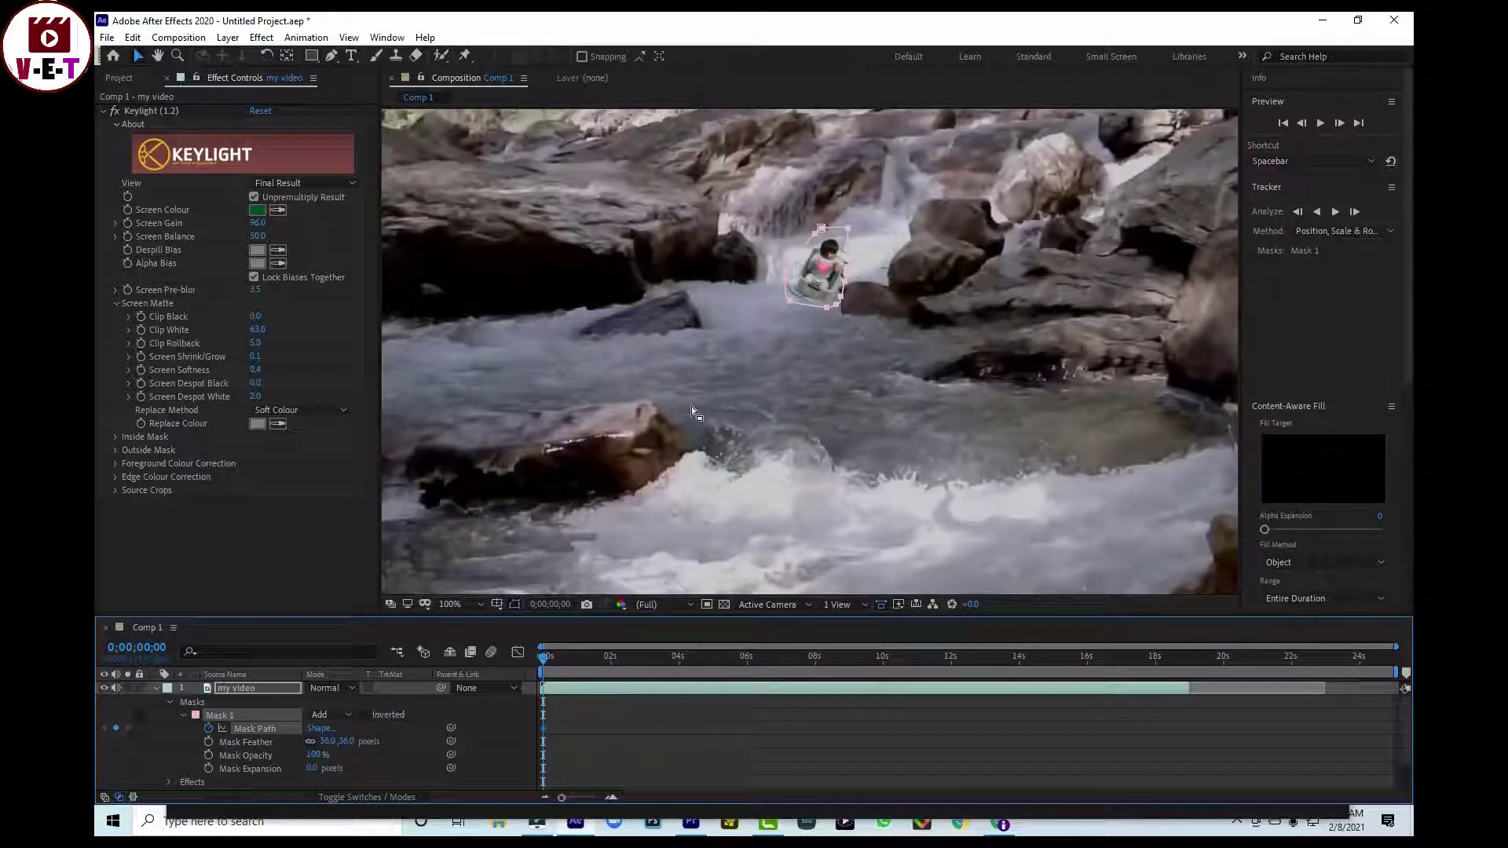
{"action": "left_click_drag", "start_coordinate": [542, 662], "coordinate": [746, 668]}
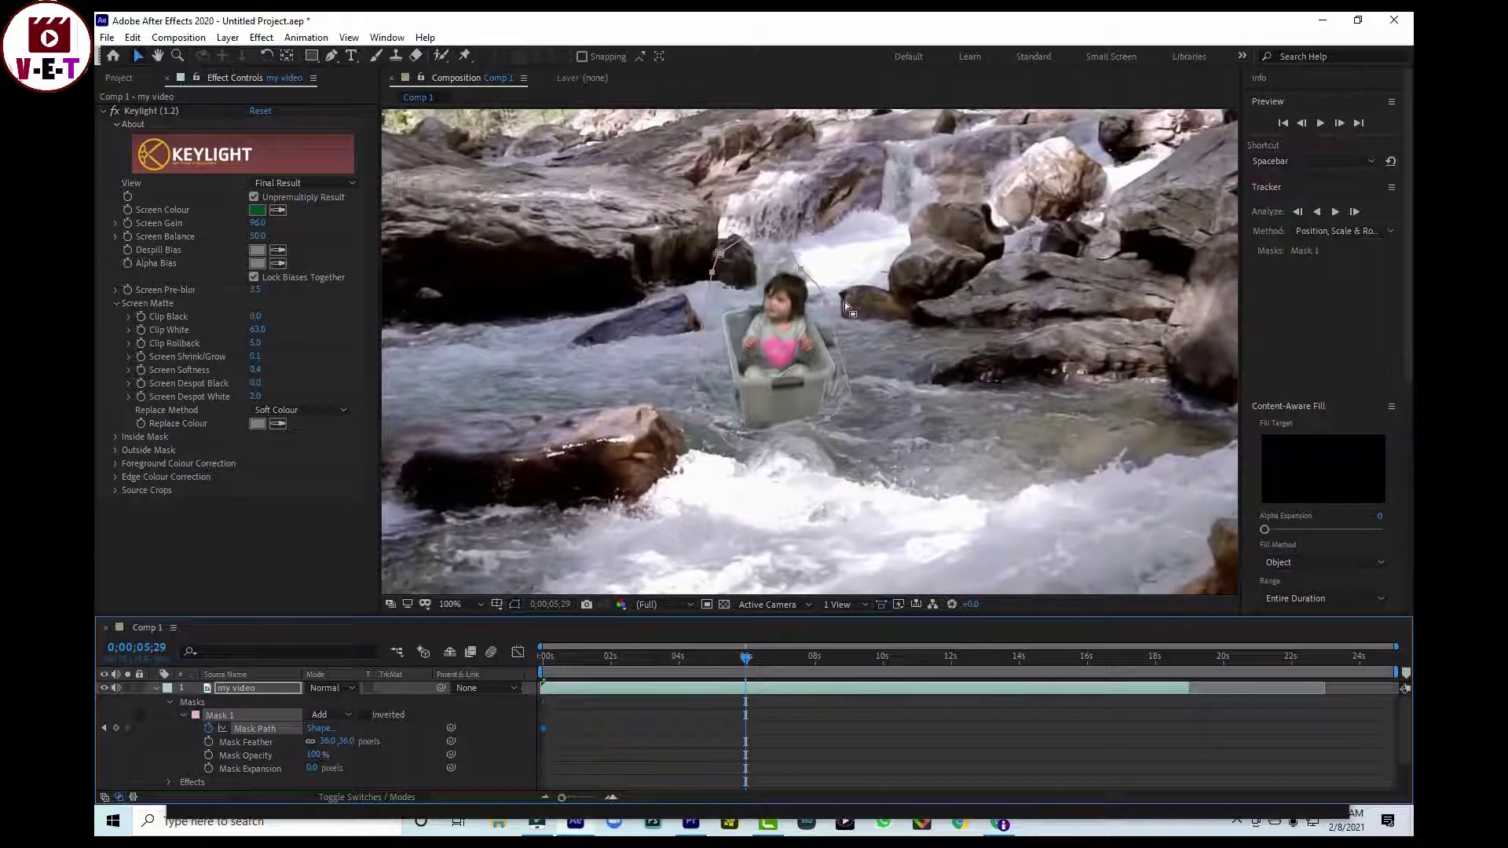
{"action": "left_click_drag", "start_coordinate": [740, 454], "coordinate": [738, 433]}
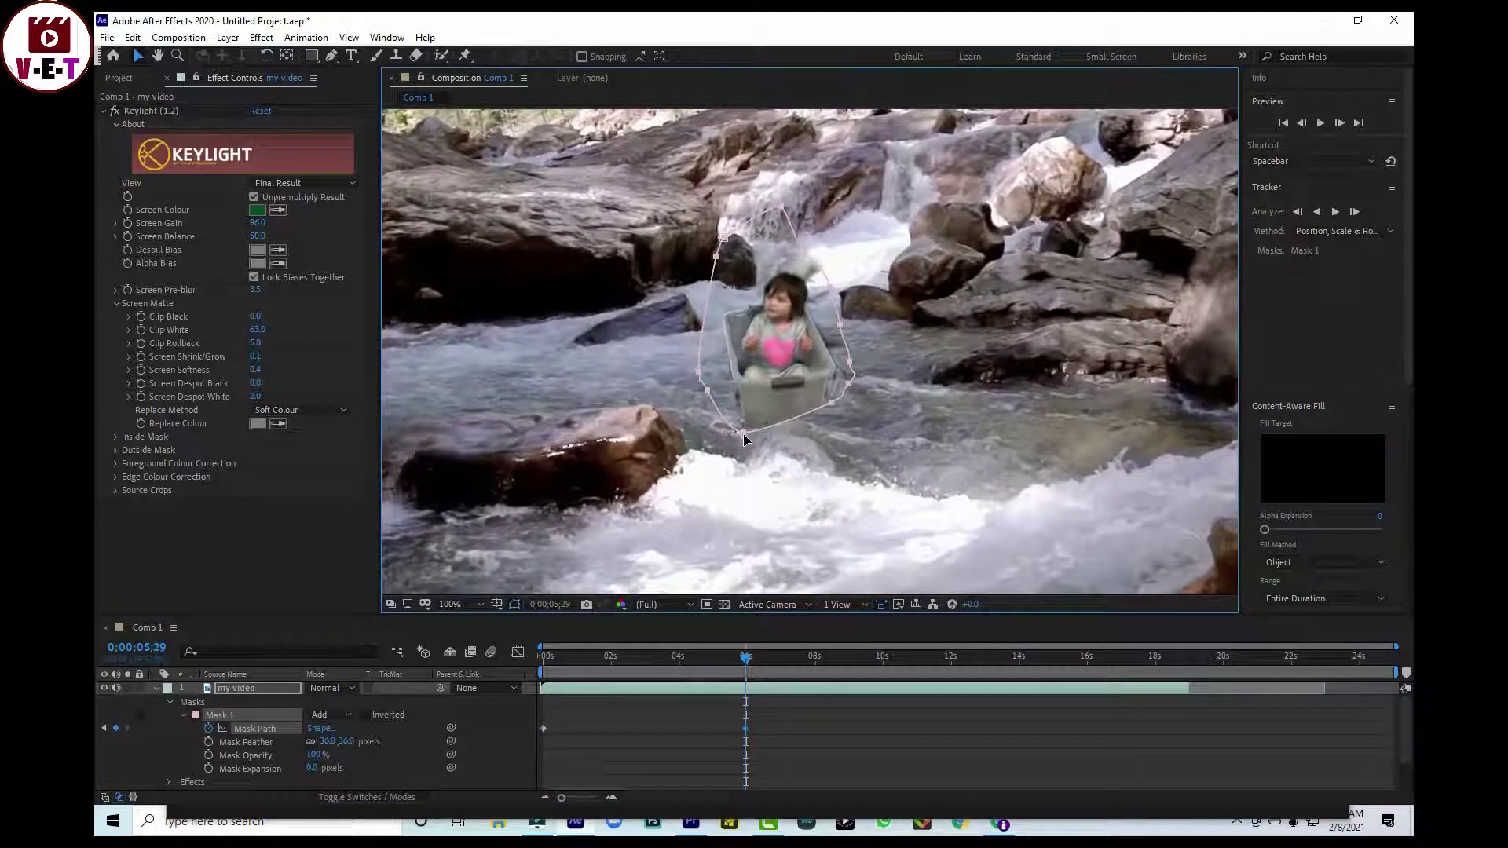
{"action": "left_click", "coordinate": [251, 688]}
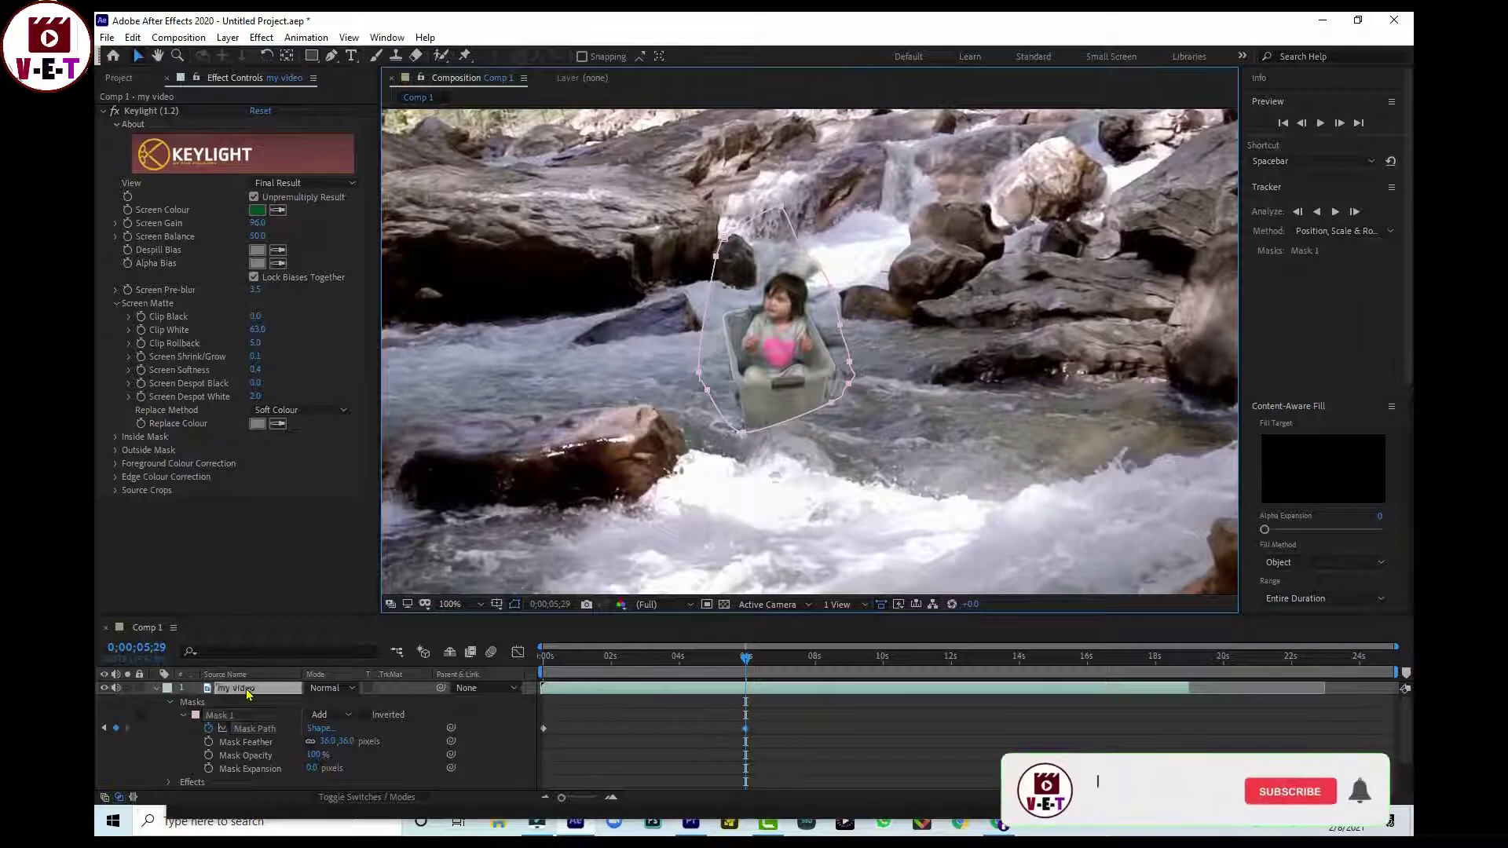
{"action": "left_click", "coordinate": [741, 423]}
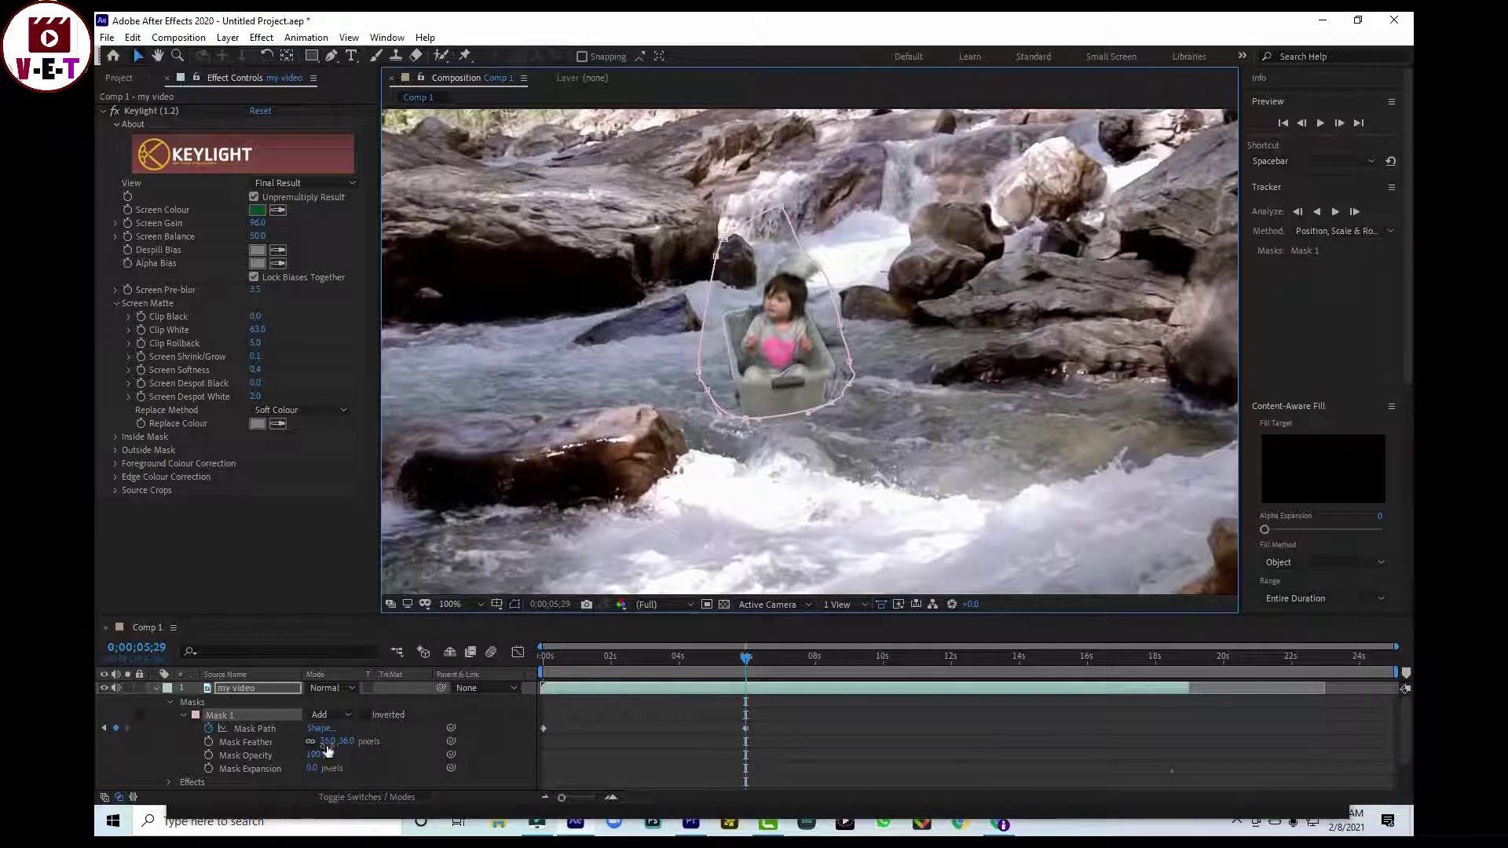
Step: Raise Mask Feather to 42 px and move the mask back around the child at 9;26
{"action": "left_click_drag", "start_coordinate": [328, 744], "coordinate": [338, 744]}
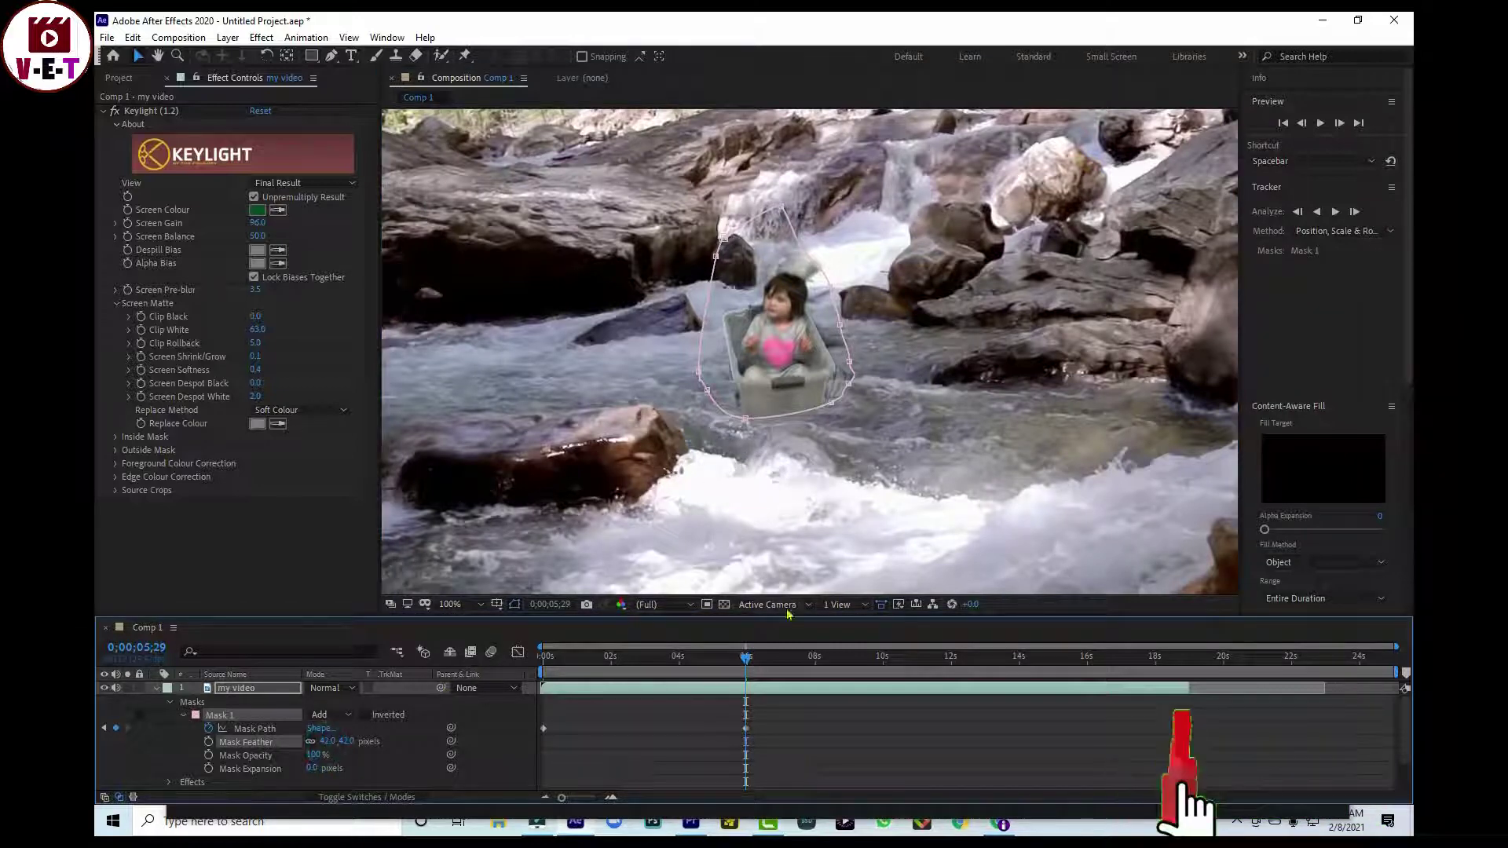
{"action": "left_click_drag", "start_coordinate": [746, 657], "coordinate": [878, 666]}
{"action": "scroll", "coordinate": [1015, 453], "scroll_direction": "down", "scroll_amount": 2}
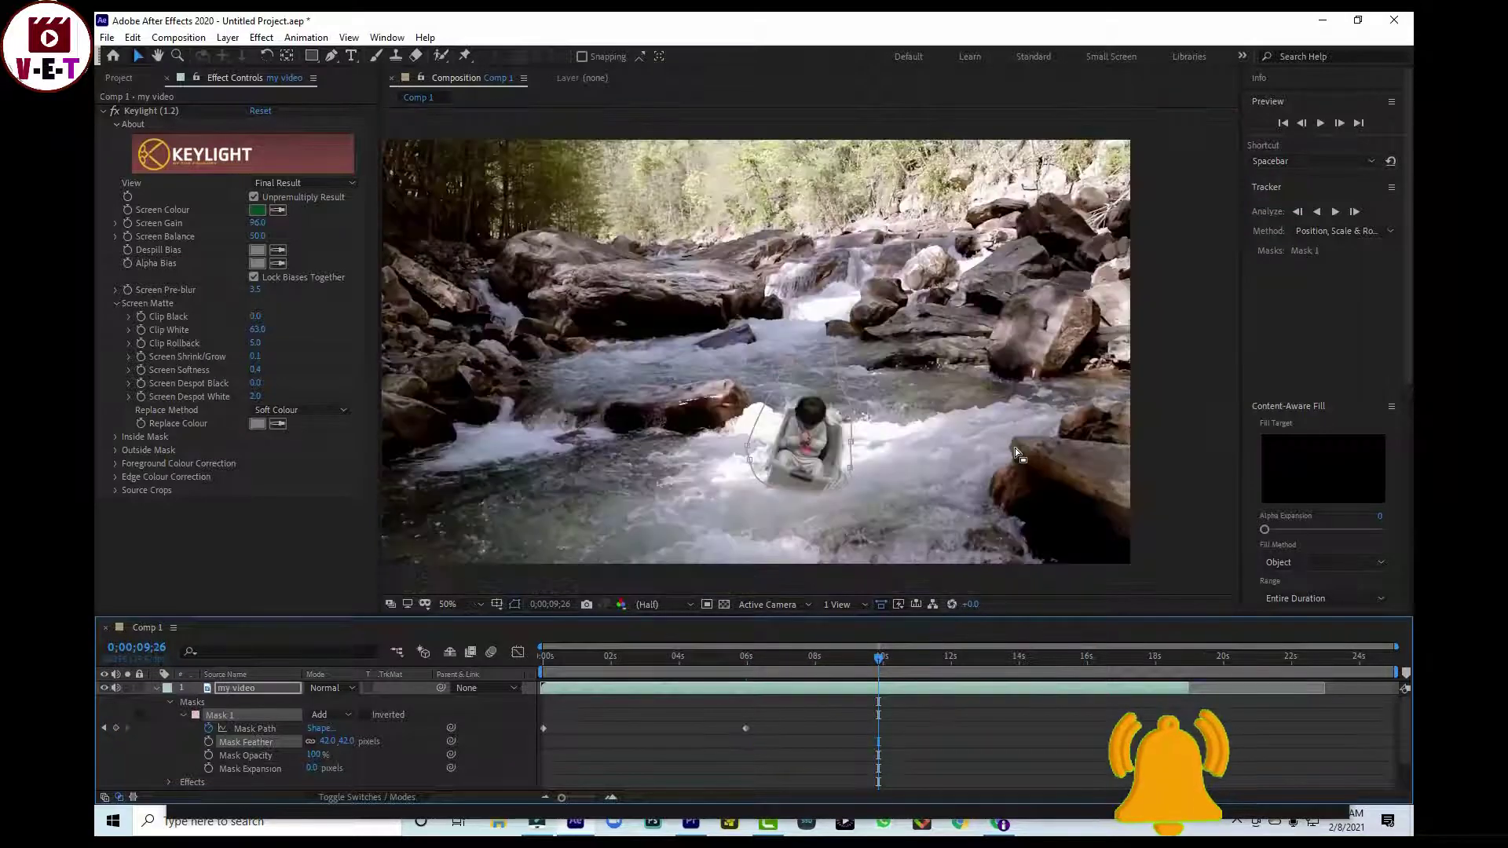
{"action": "left_click", "coordinate": [770, 487]}
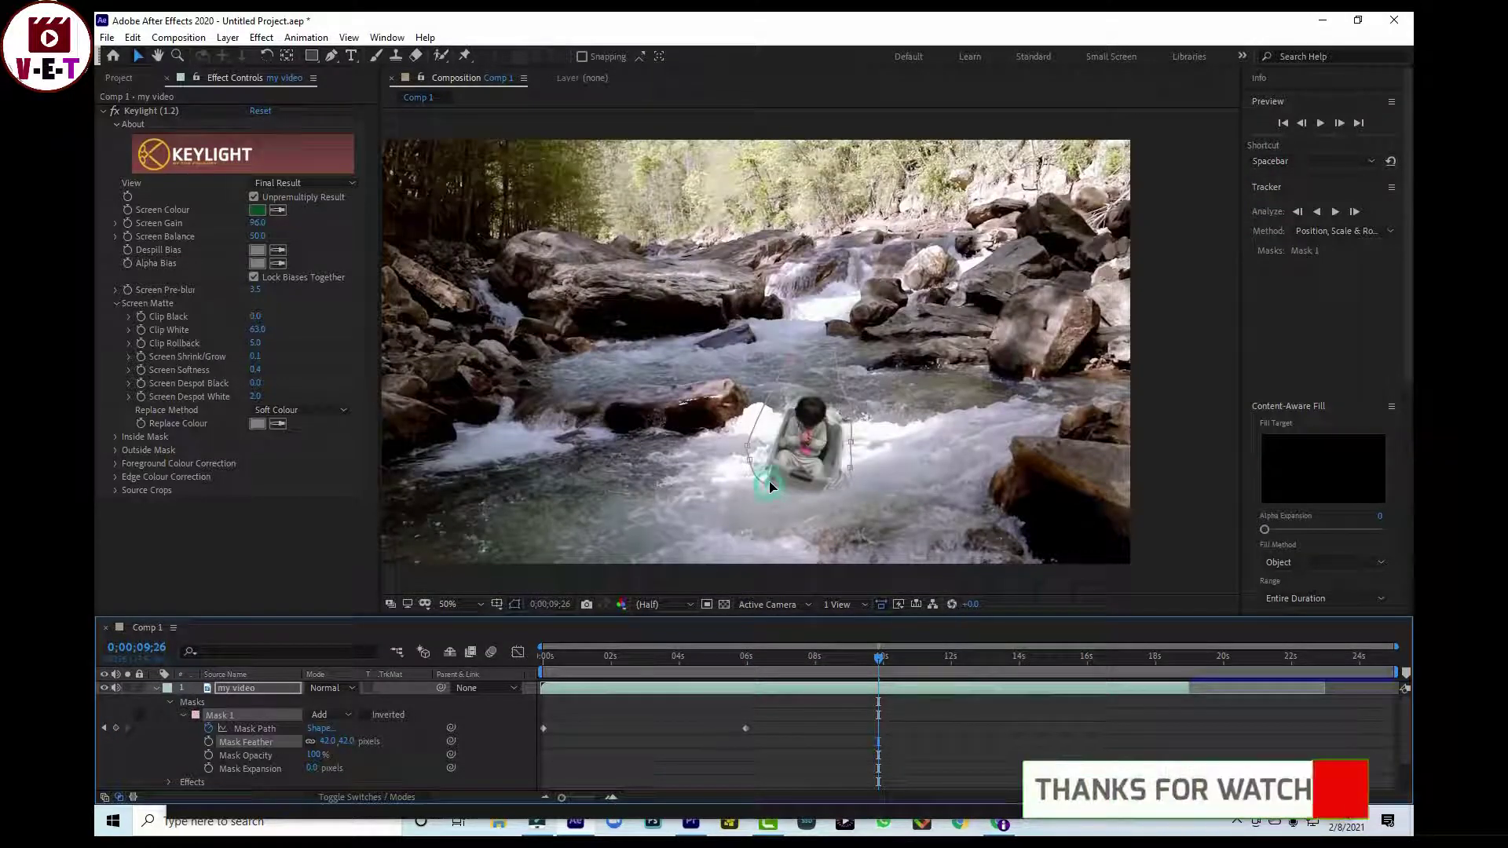
{"action": "left_click_drag", "start_coordinate": [770, 487], "coordinate": [772, 481]}
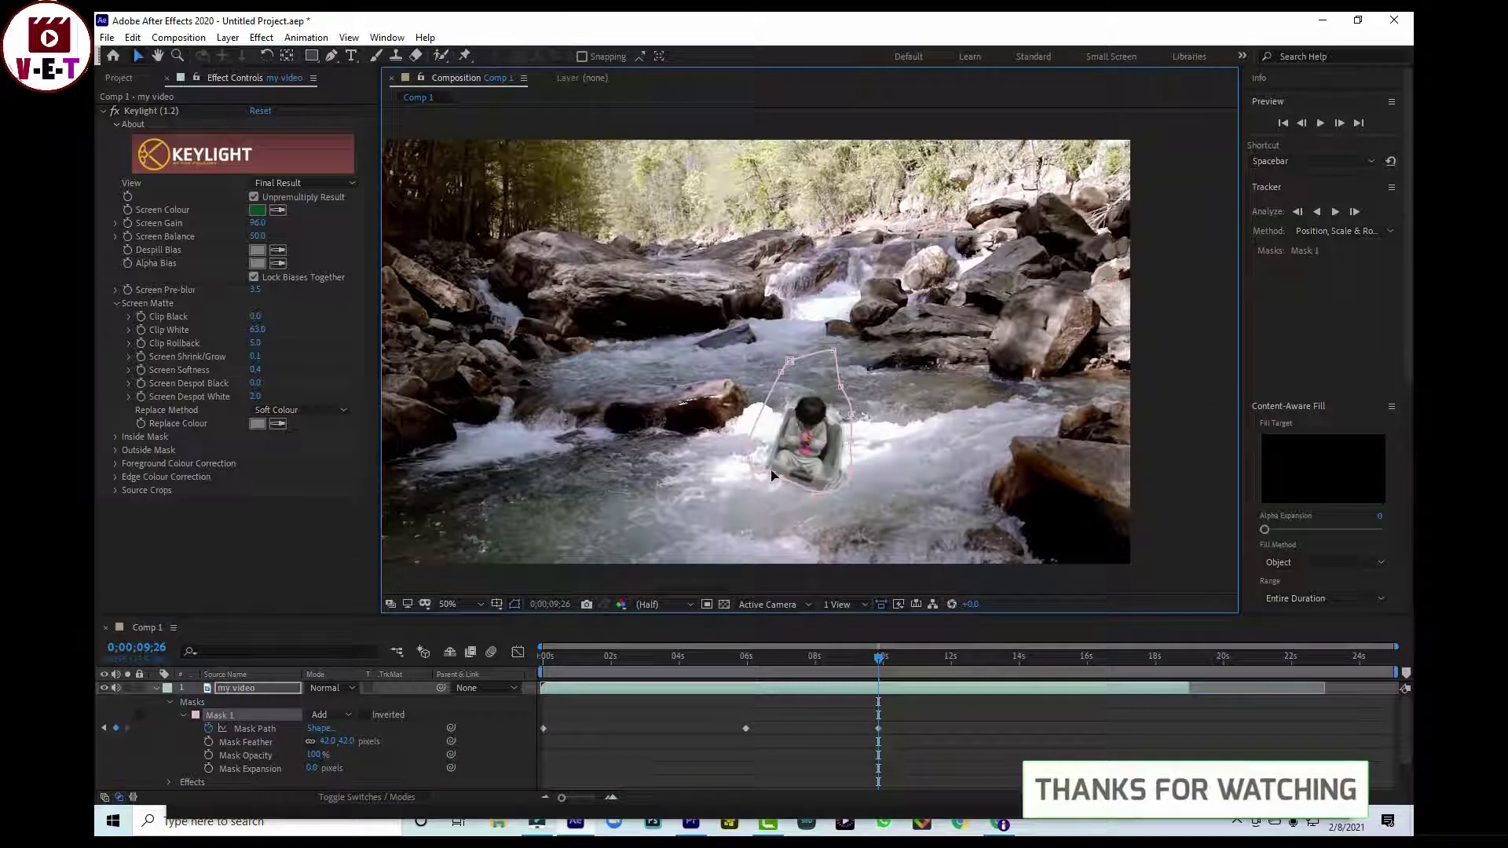
{"action": "left_click", "coordinate": [846, 477]}
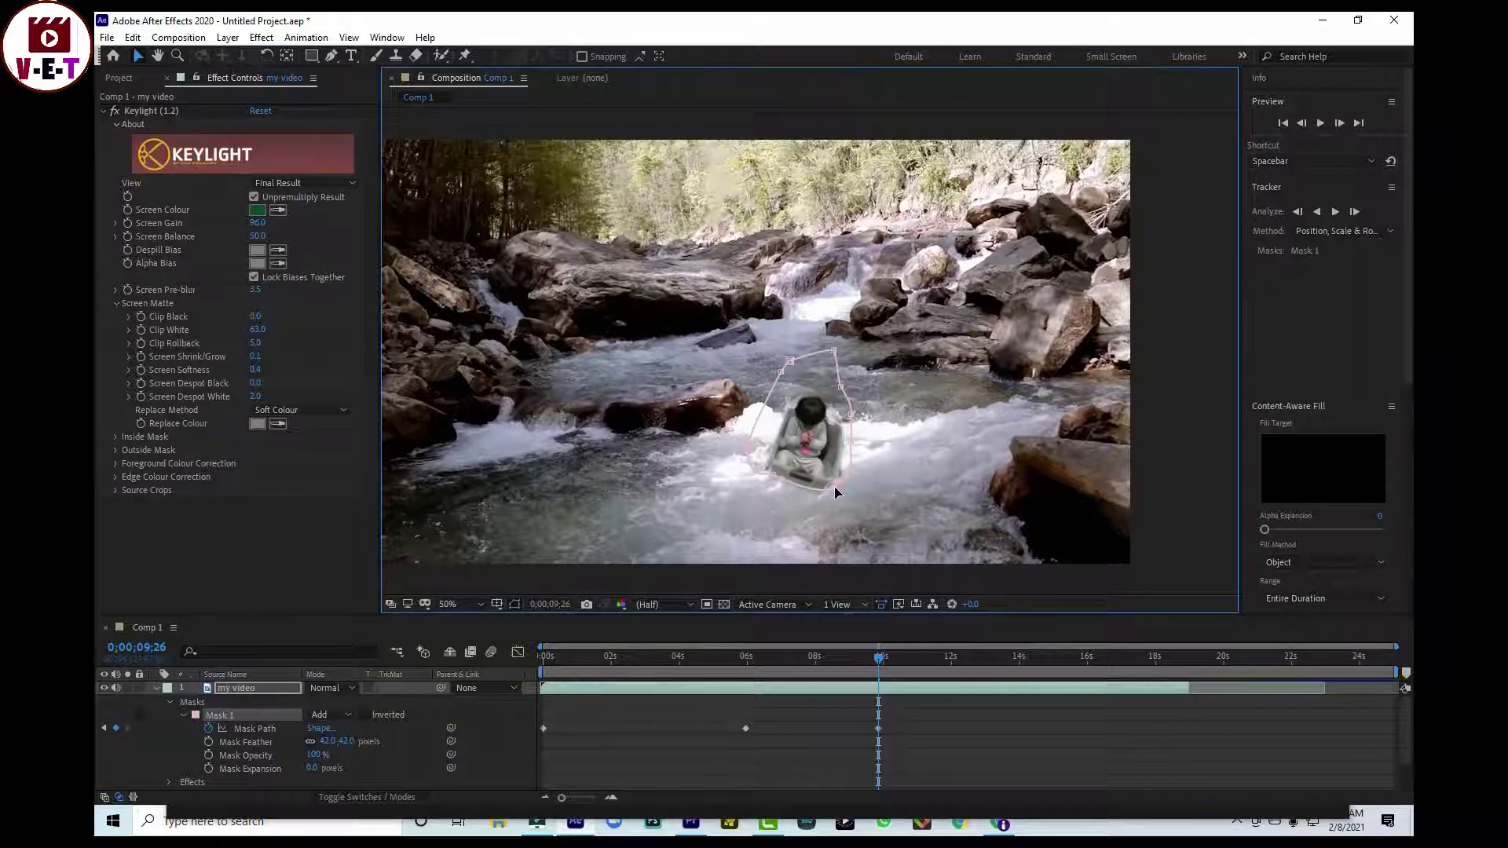
Step: Reposition the mask over the child at 11;09 and 13;16, then preview
{"action": "left_click_drag", "start_coordinate": [879, 660], "coordinate": [928, 658]}
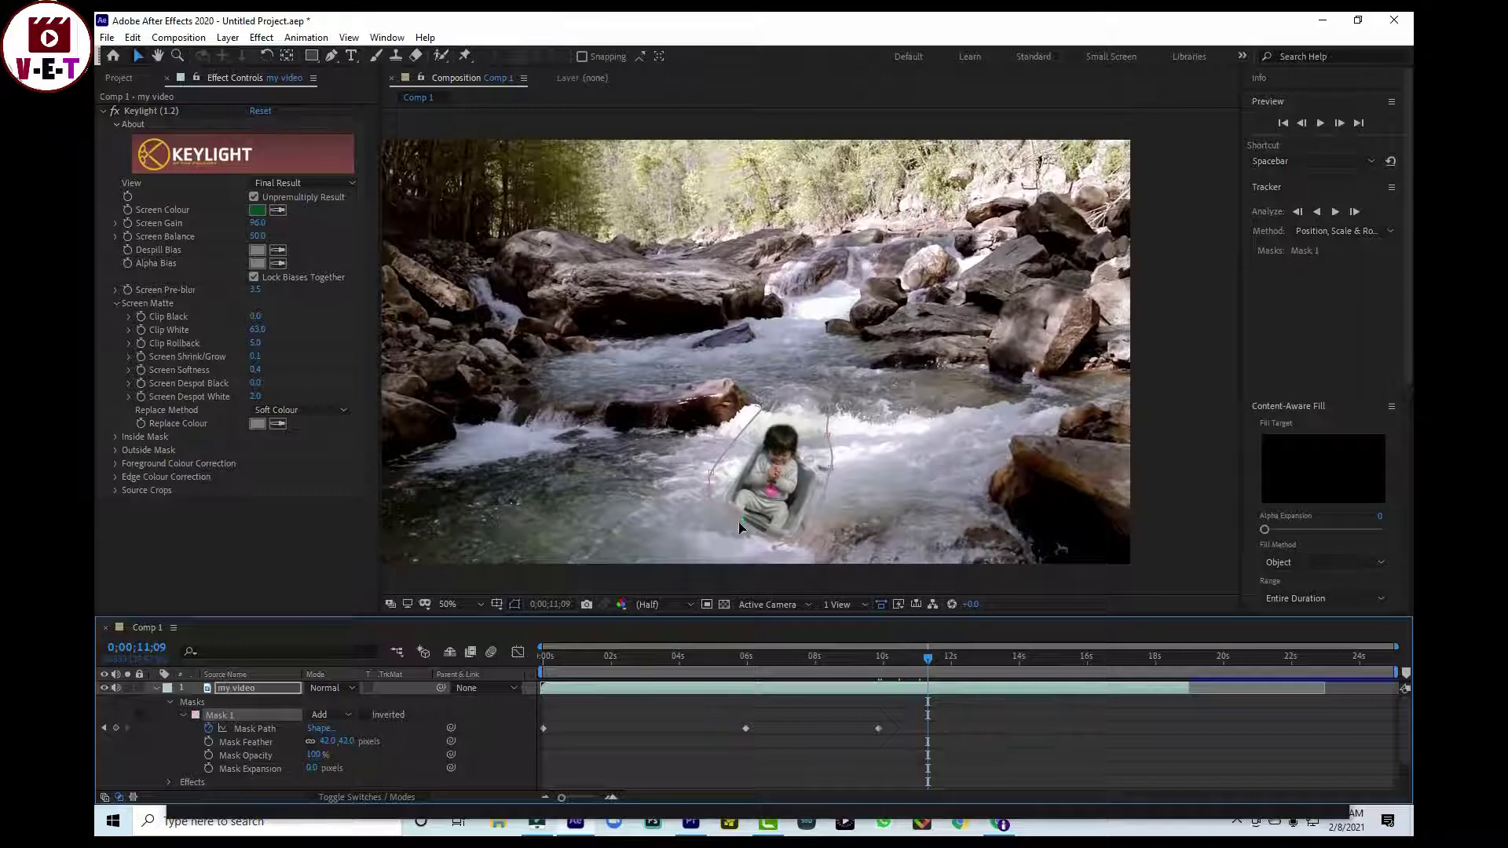
{"action": "left_click_drag", "start_coordinate": [738, 522], "coordinate": [734, 525]}
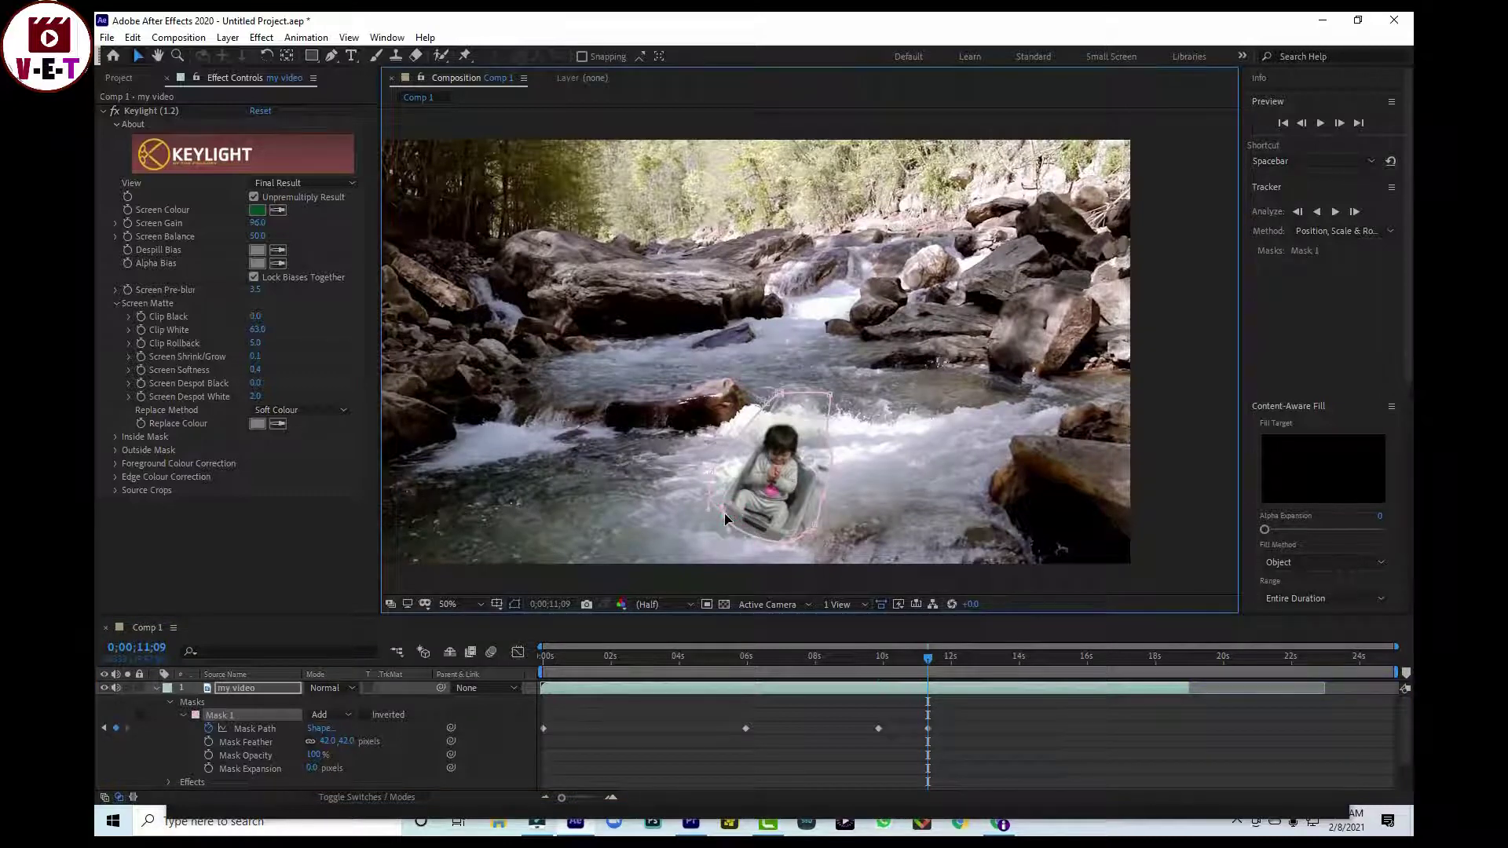
{"action": "left_click_drag", "start_coordinate": [930, 657], "coordinate": [1003, 657]}
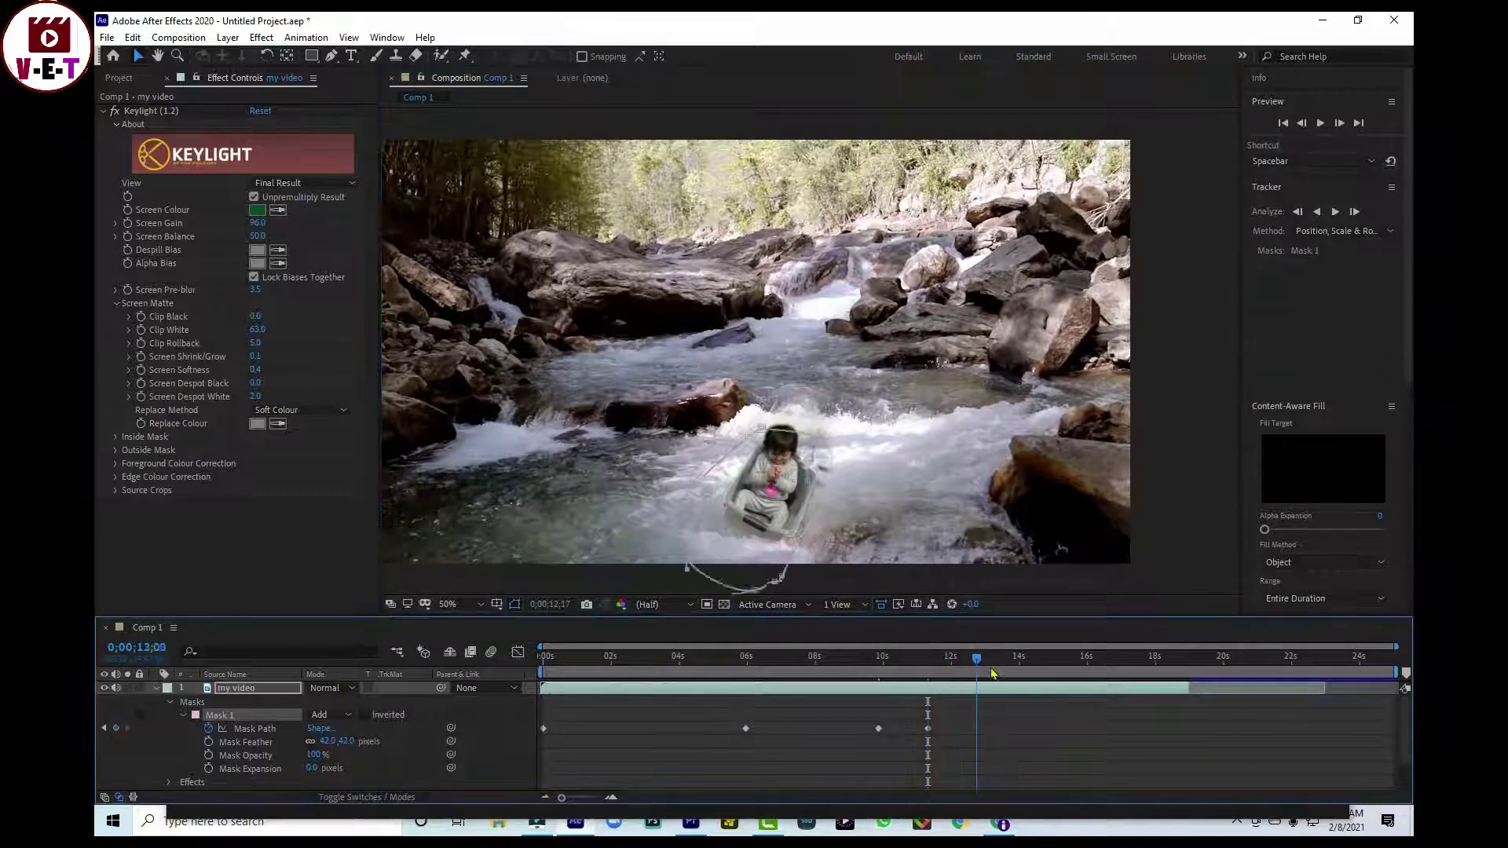
{"action": "scroll", "coordinate": [873, 491], "scroll_direction": "down", "scroll_amount": 2}
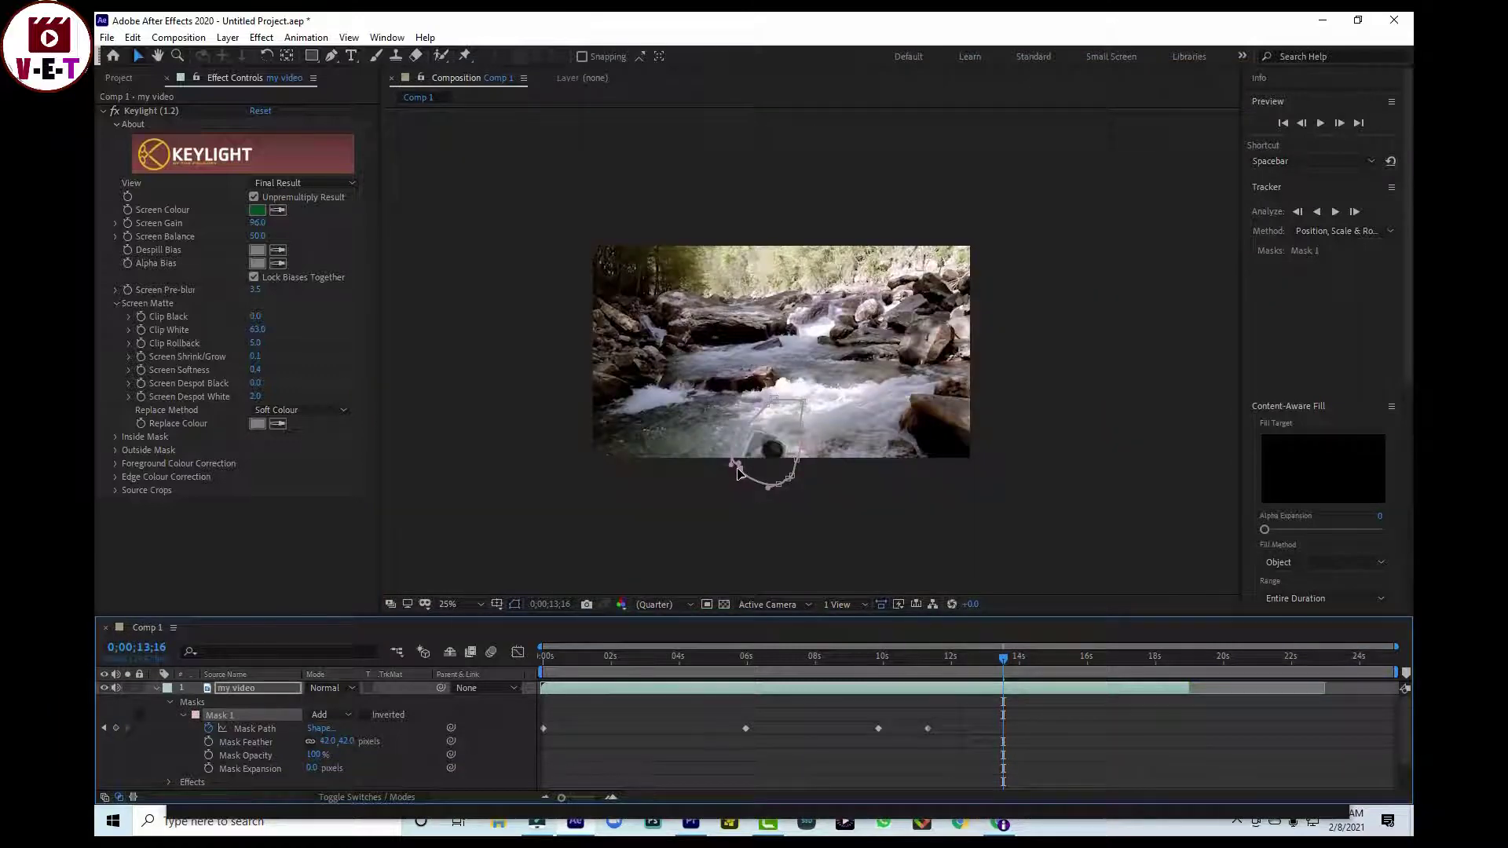
{"action": "left_click_drag", "start_coordinate": [738, 472], "coordinate": [742, 476]}
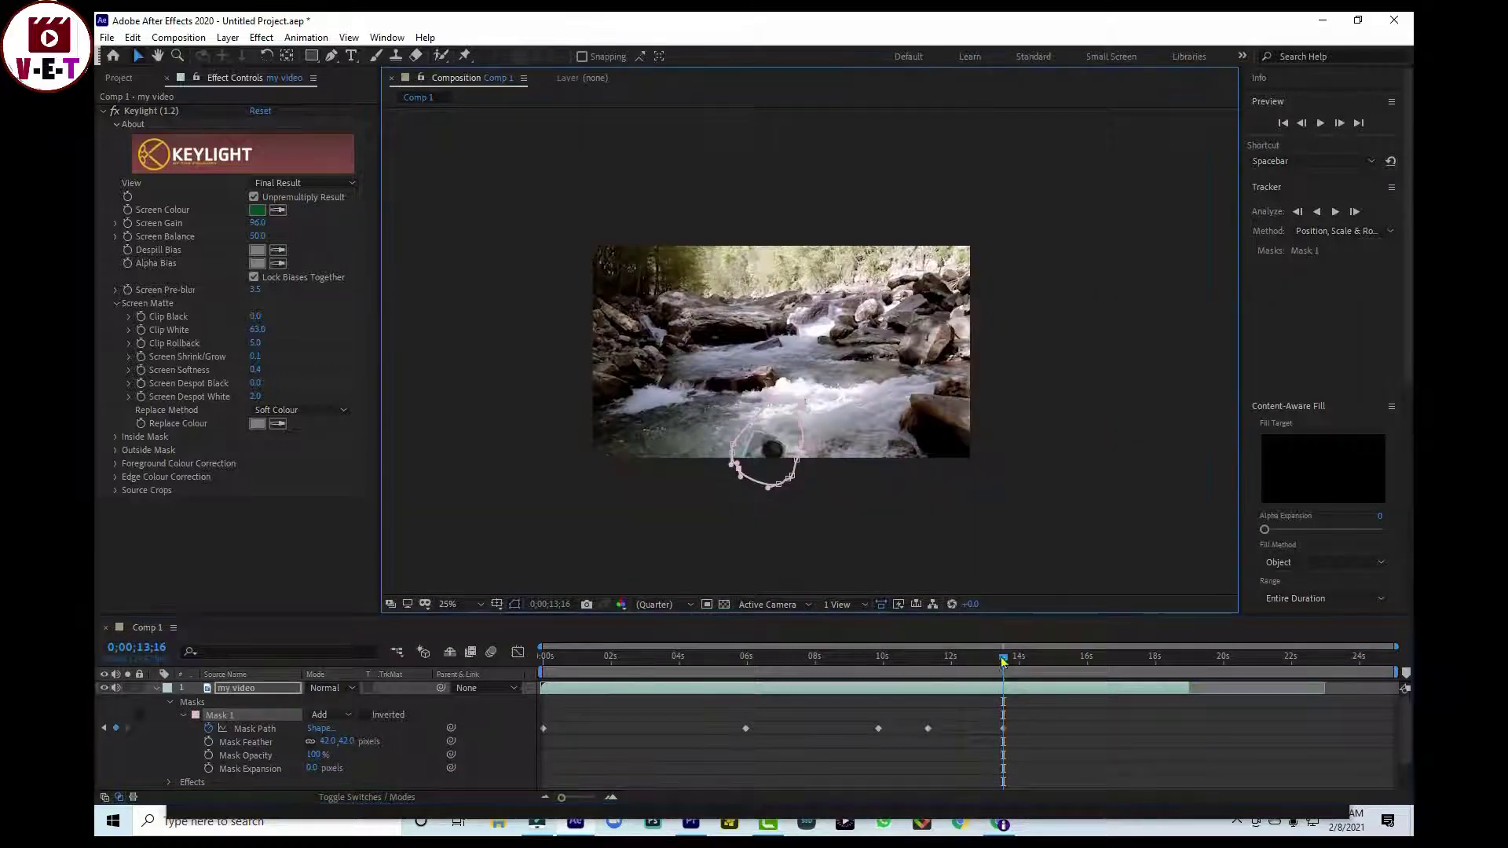
{"action": "key", "text": "space"}
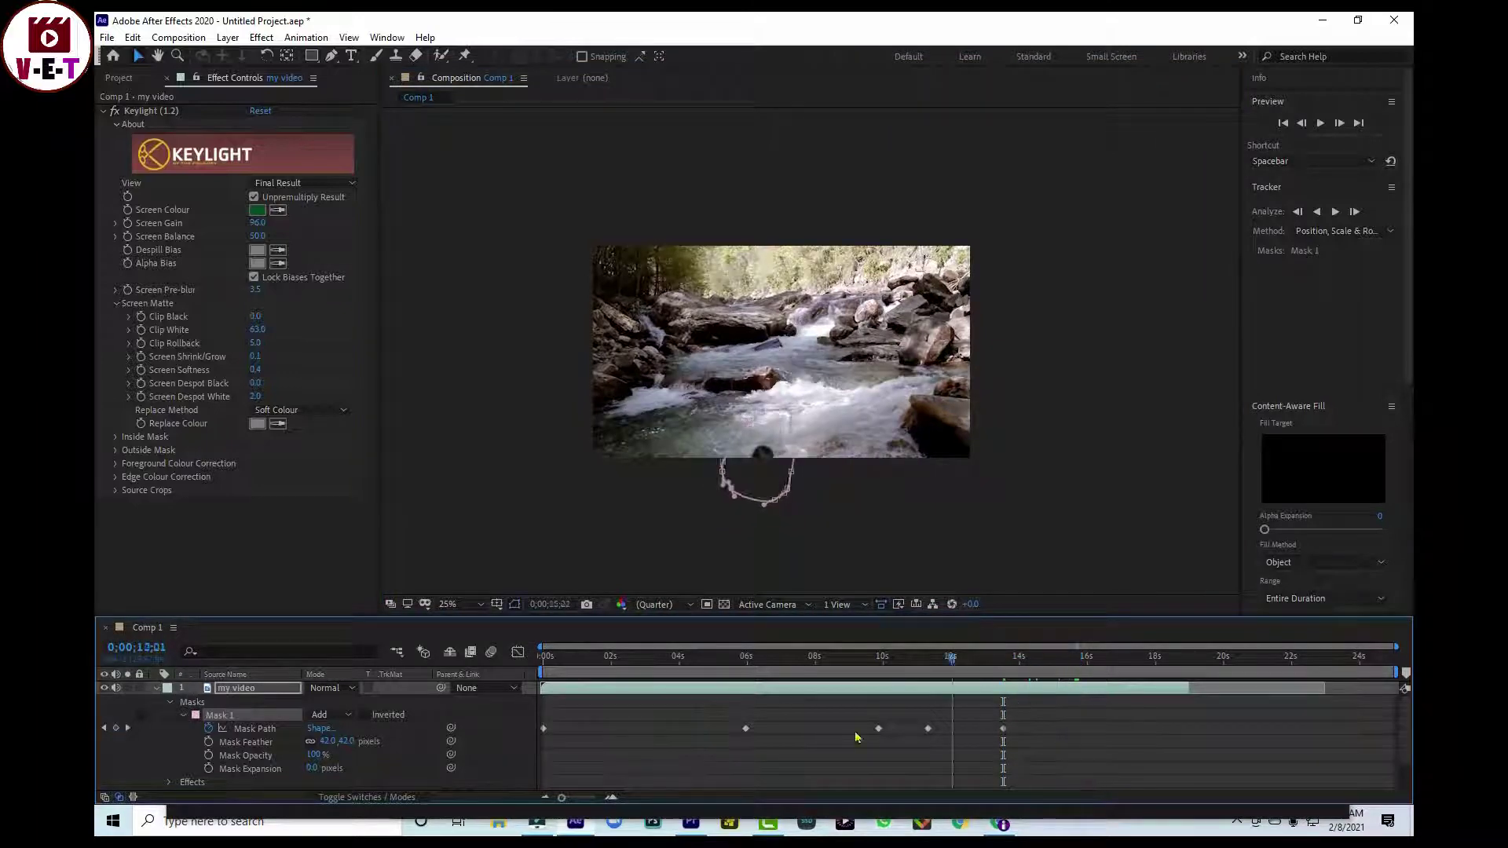
Step: Play the preview, zooming in and stepping frames to inspect the 42 px feathered mask
{"action": "key", "text": "space"}
{"action": "key", "text": "period"}
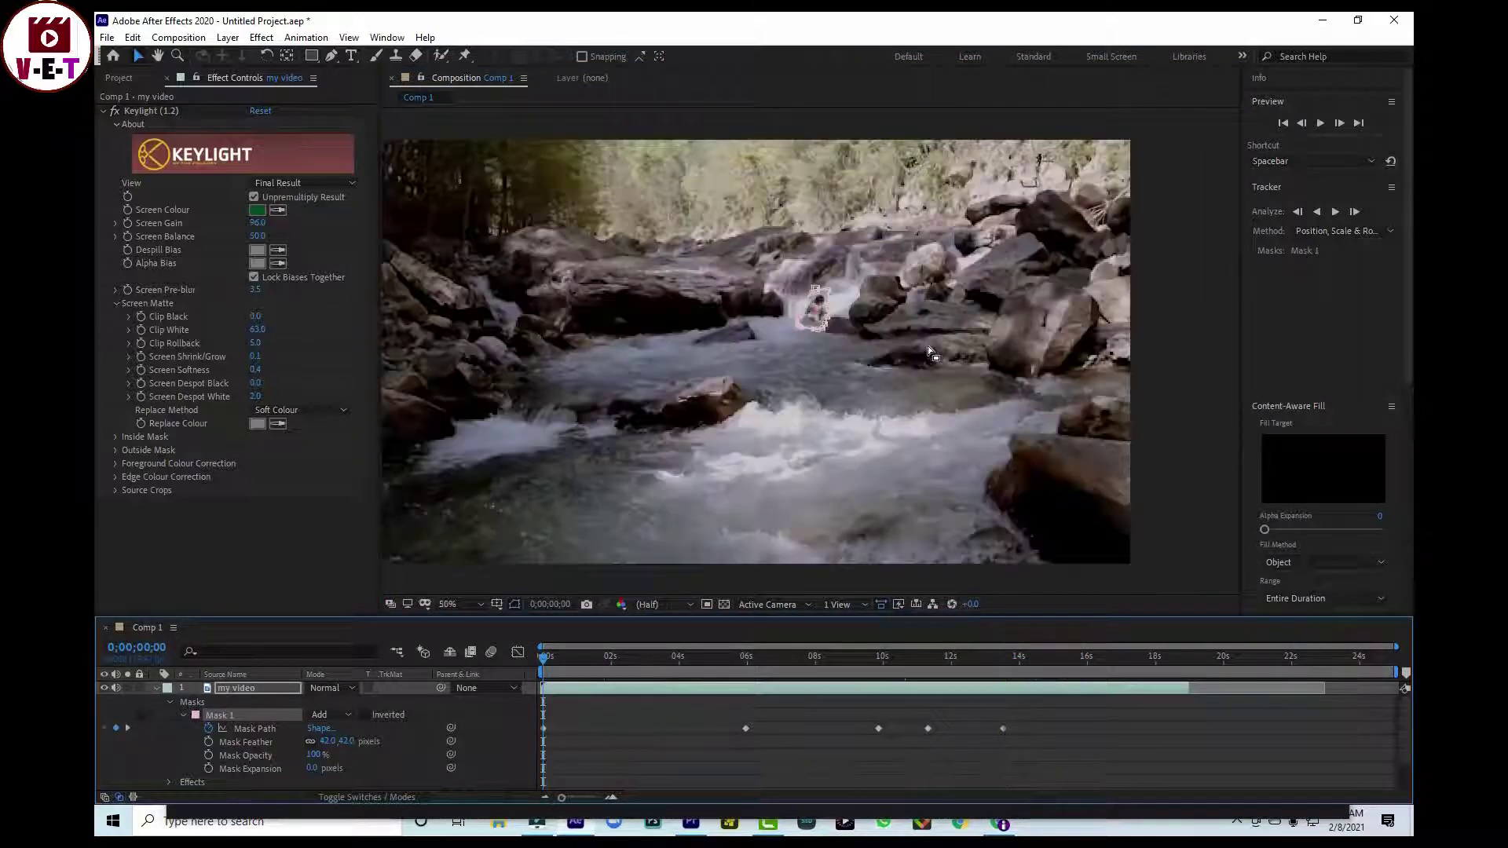
{"action": "key", "text": "period"}
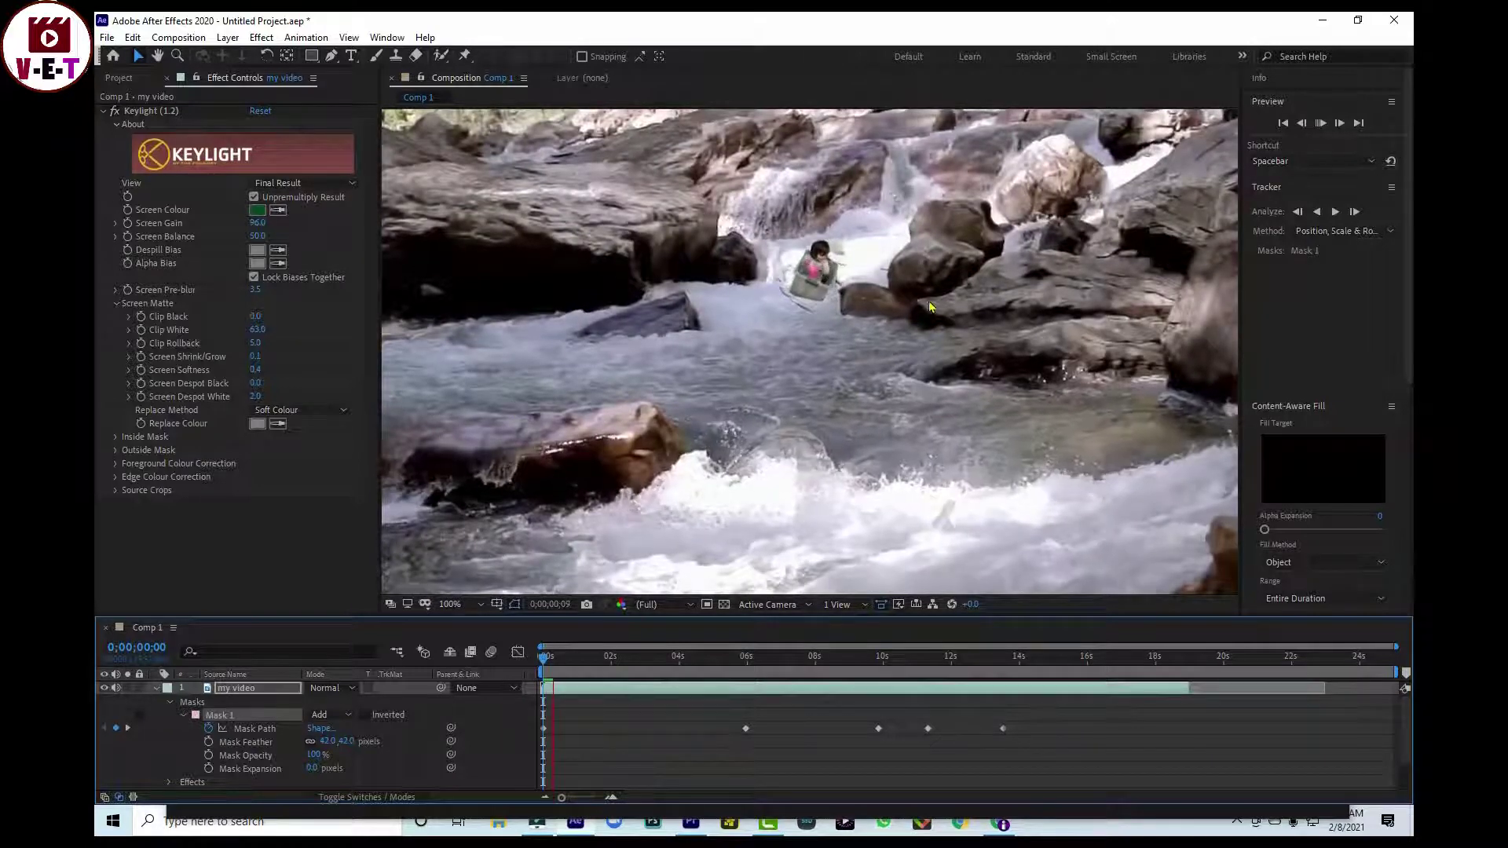
{"action": "key", "text": "space"}
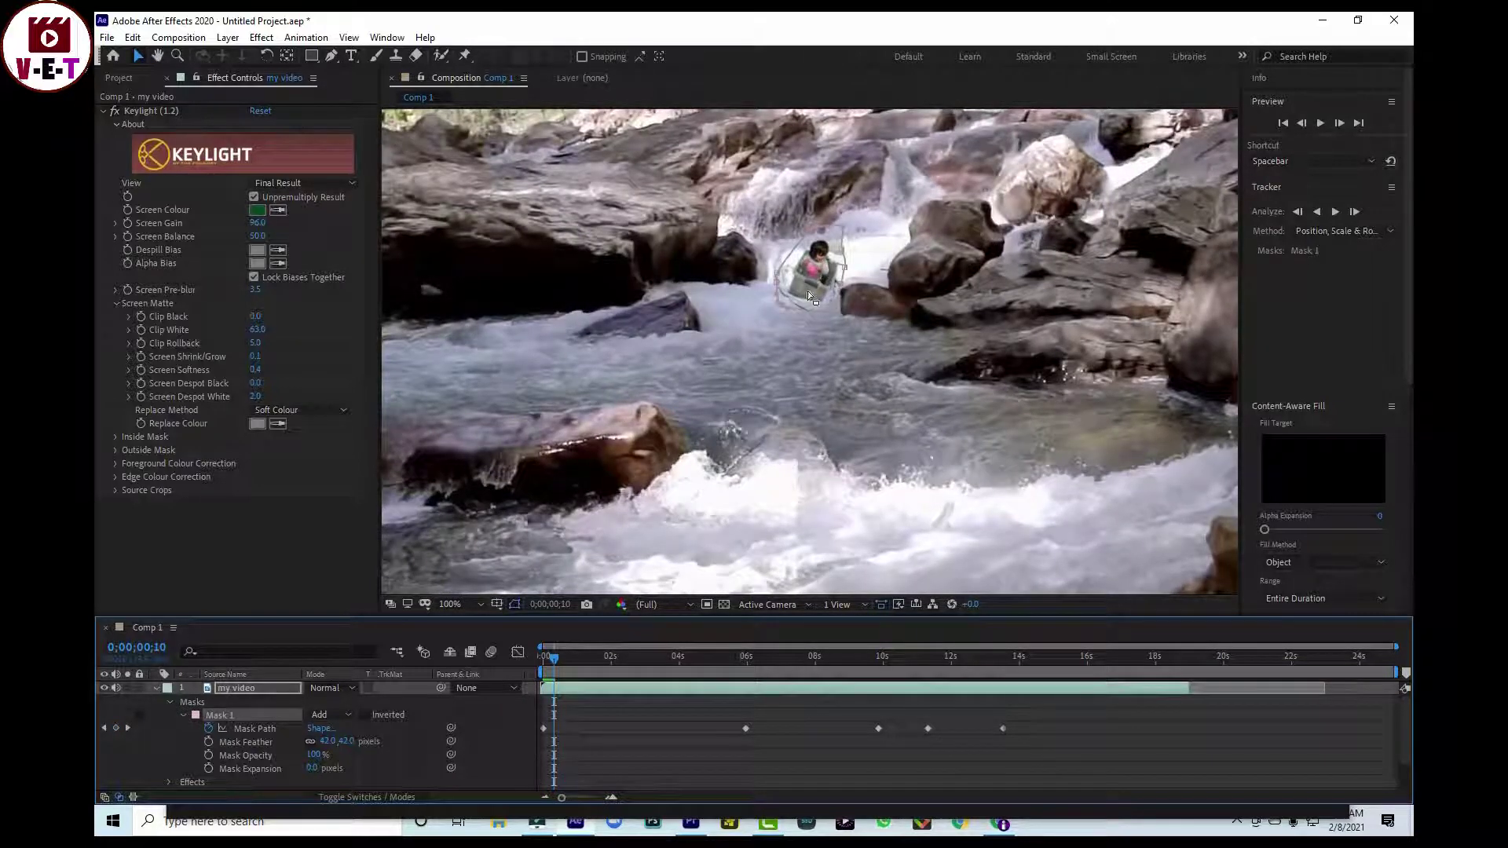
{"action": "key", "text": "period"}
{"action": "key", "text": "period"}
{"action": "key", "text": "Page_Down"}
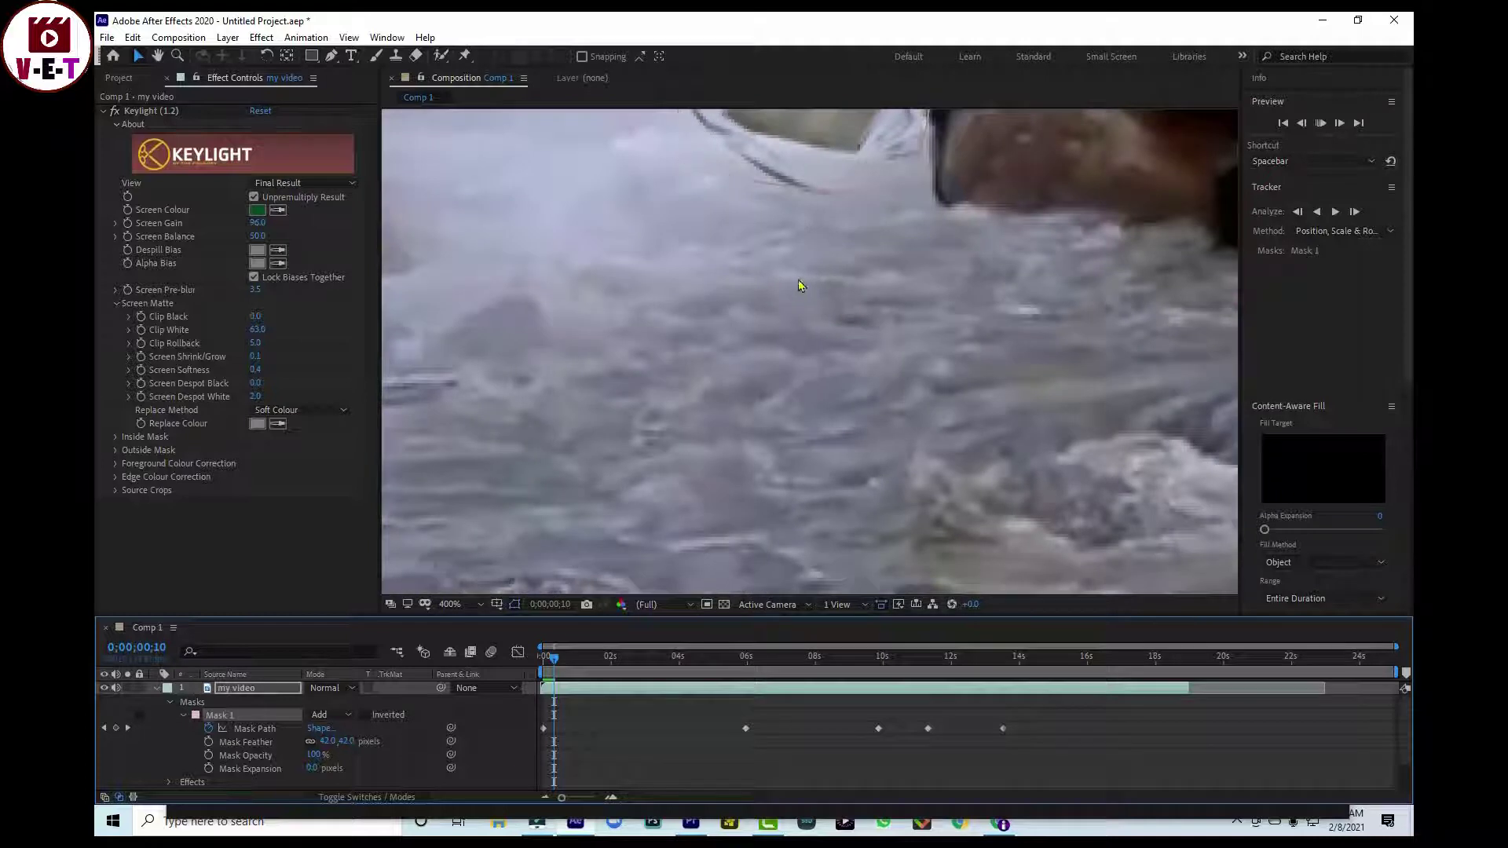
{"action": "key", "text": "Page_Down"}
{"action": "key", "text": "Page_Down"}
{"action": "key", "text": "Page_Down"}
{"action": "key", "text": "slash"}
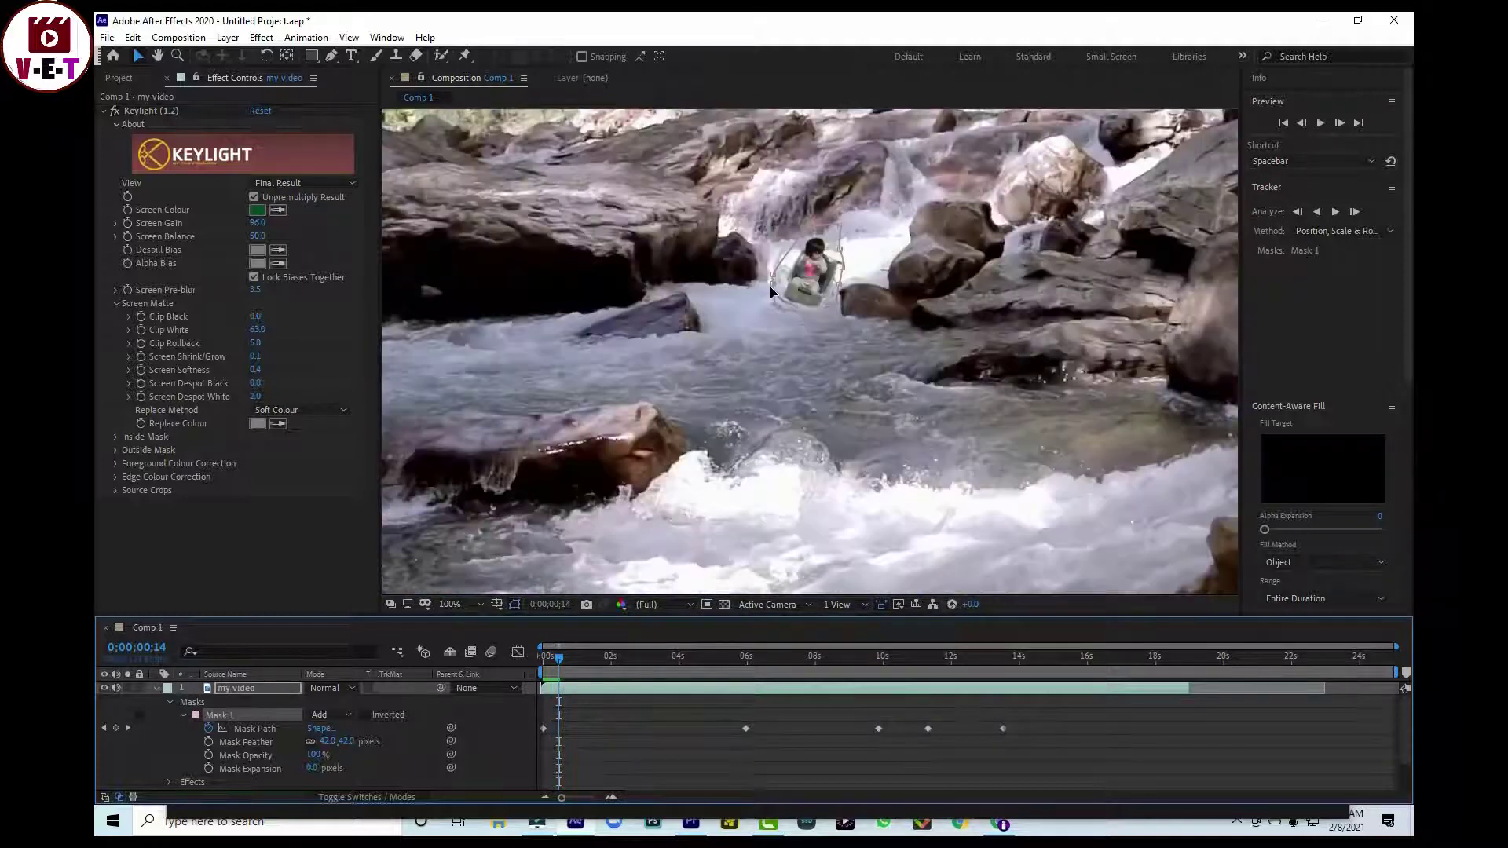
{"action": "key", "text": "space"}
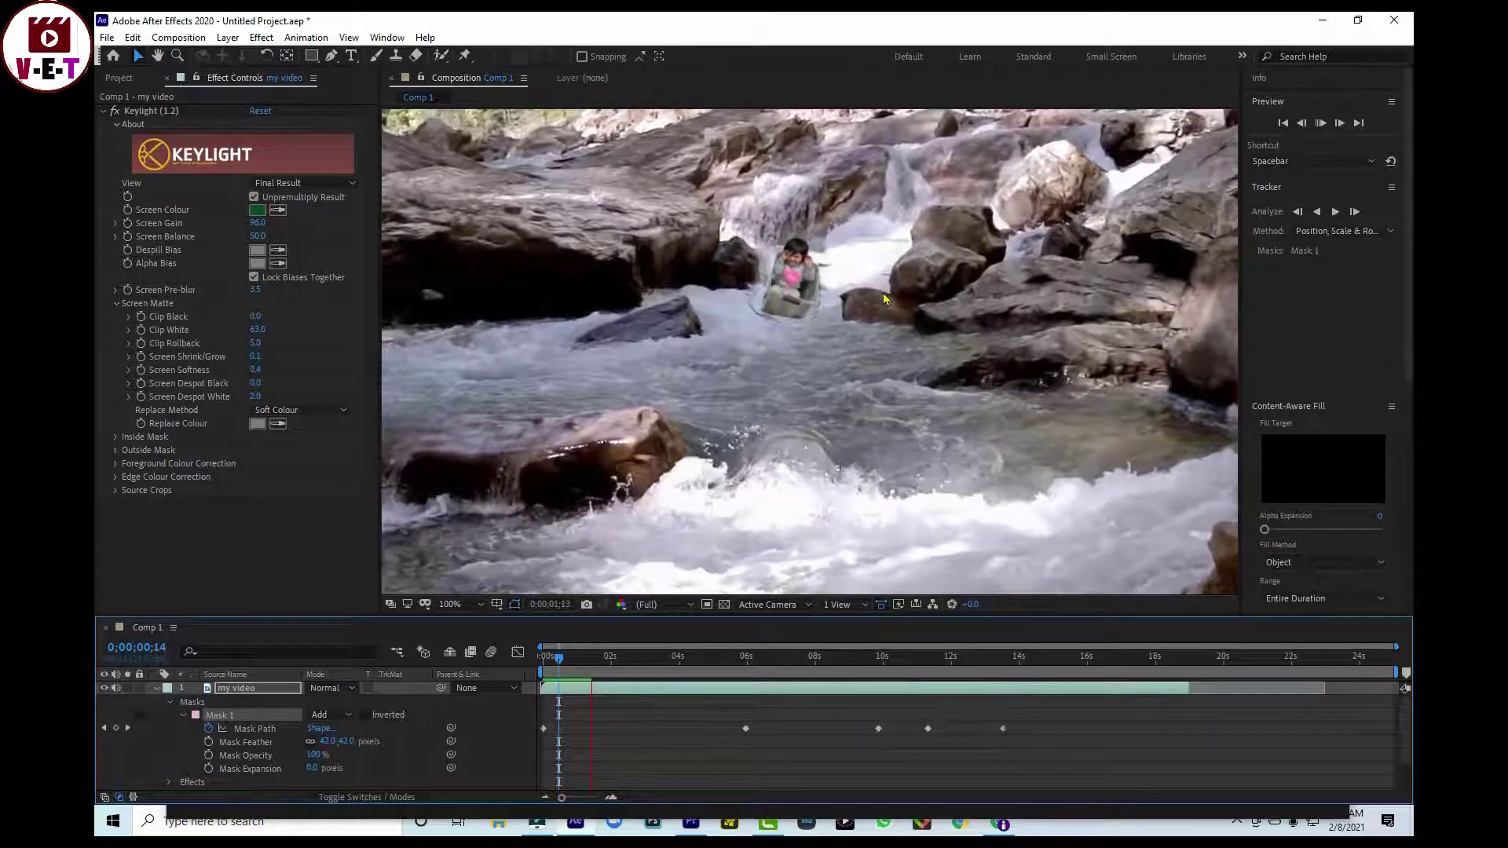
Step: Stop playback and magnify the viewer to 200% around the child
{"action": "key", "text": "space"}
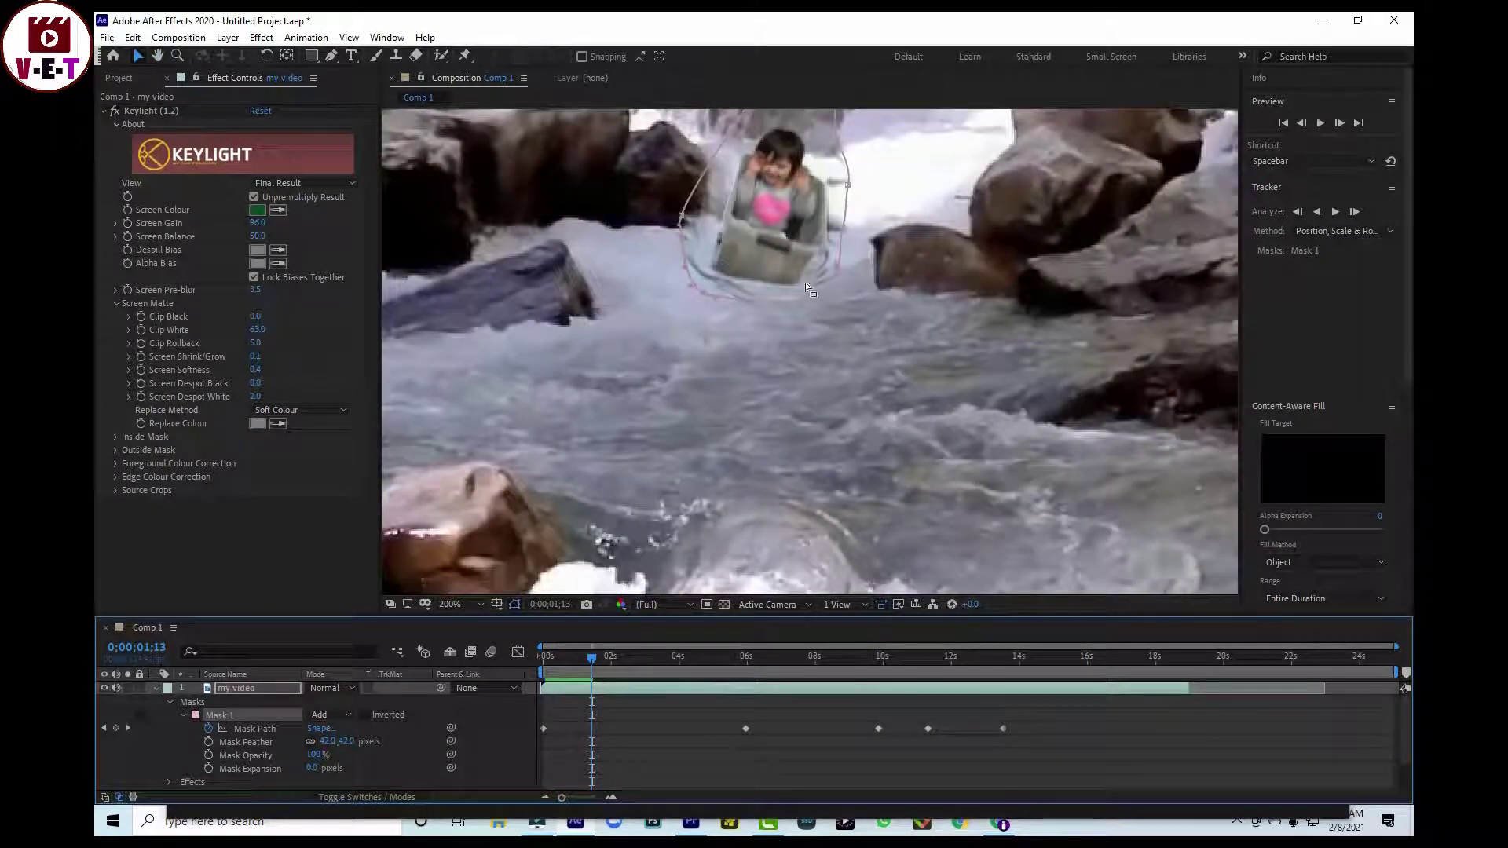
{"action": "key", "text": "h"}
{"action": "scroll", "coordinate": [805, 281], "scroll_direction": "up", "scroll_amount": 1}
{"action": "left_click_drag", "start_coordinate": [788, 346], "coordinate": [798, 407]}
{"action": "key", "text": "v"}
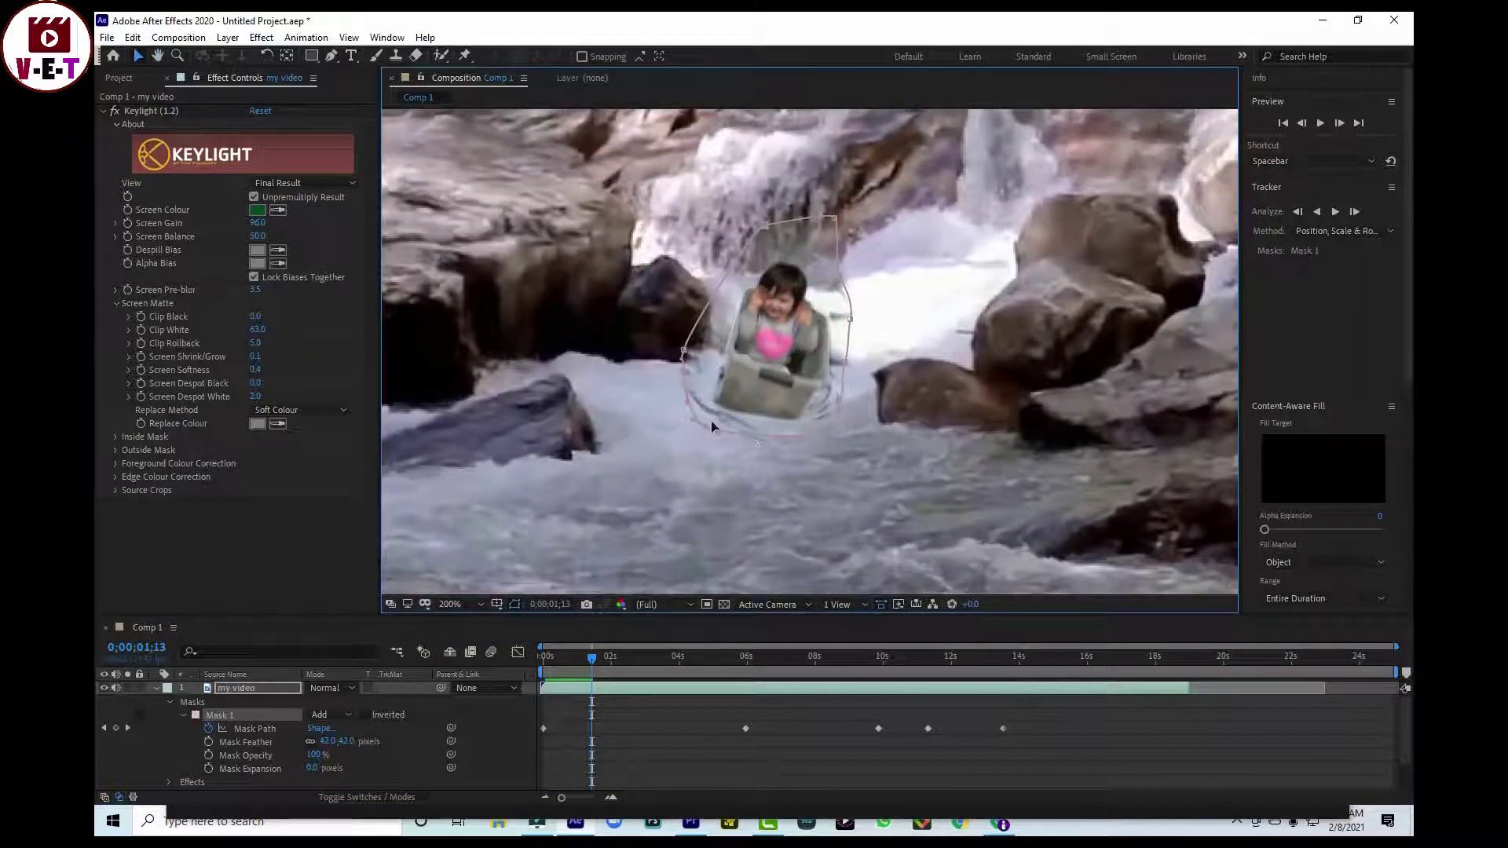
Step: Reset Keylight, sample the green as Screen Colour, and set Screen Gain 125 and Clip White 71
{"action": "left_click", "coordinate": [260, 112]}
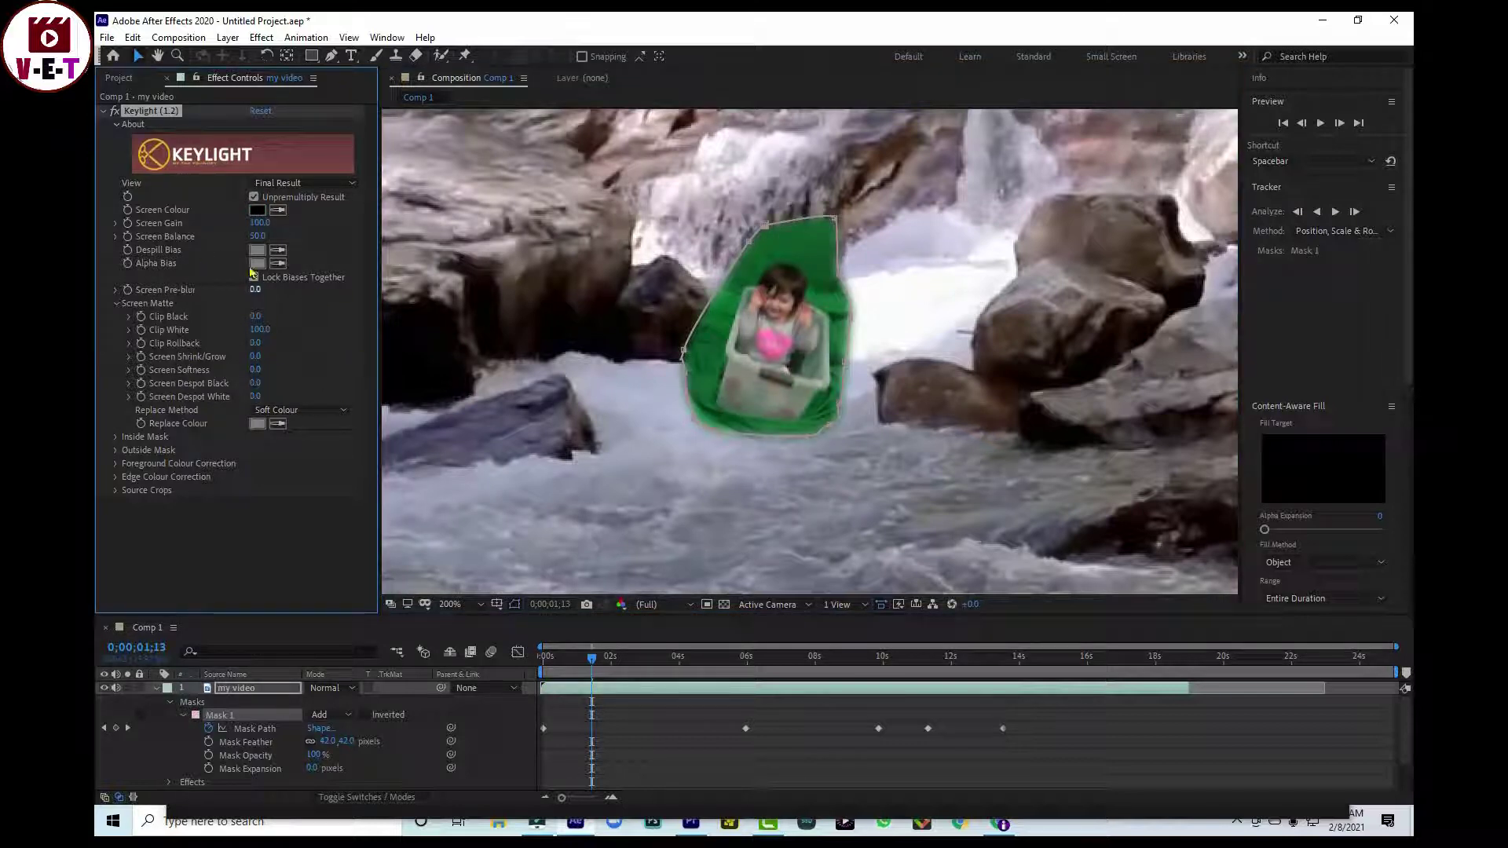
{"action": "left_click", "coordinate": [278, 211]}
{"action": "left_click", "coordinate": [720, 323]}
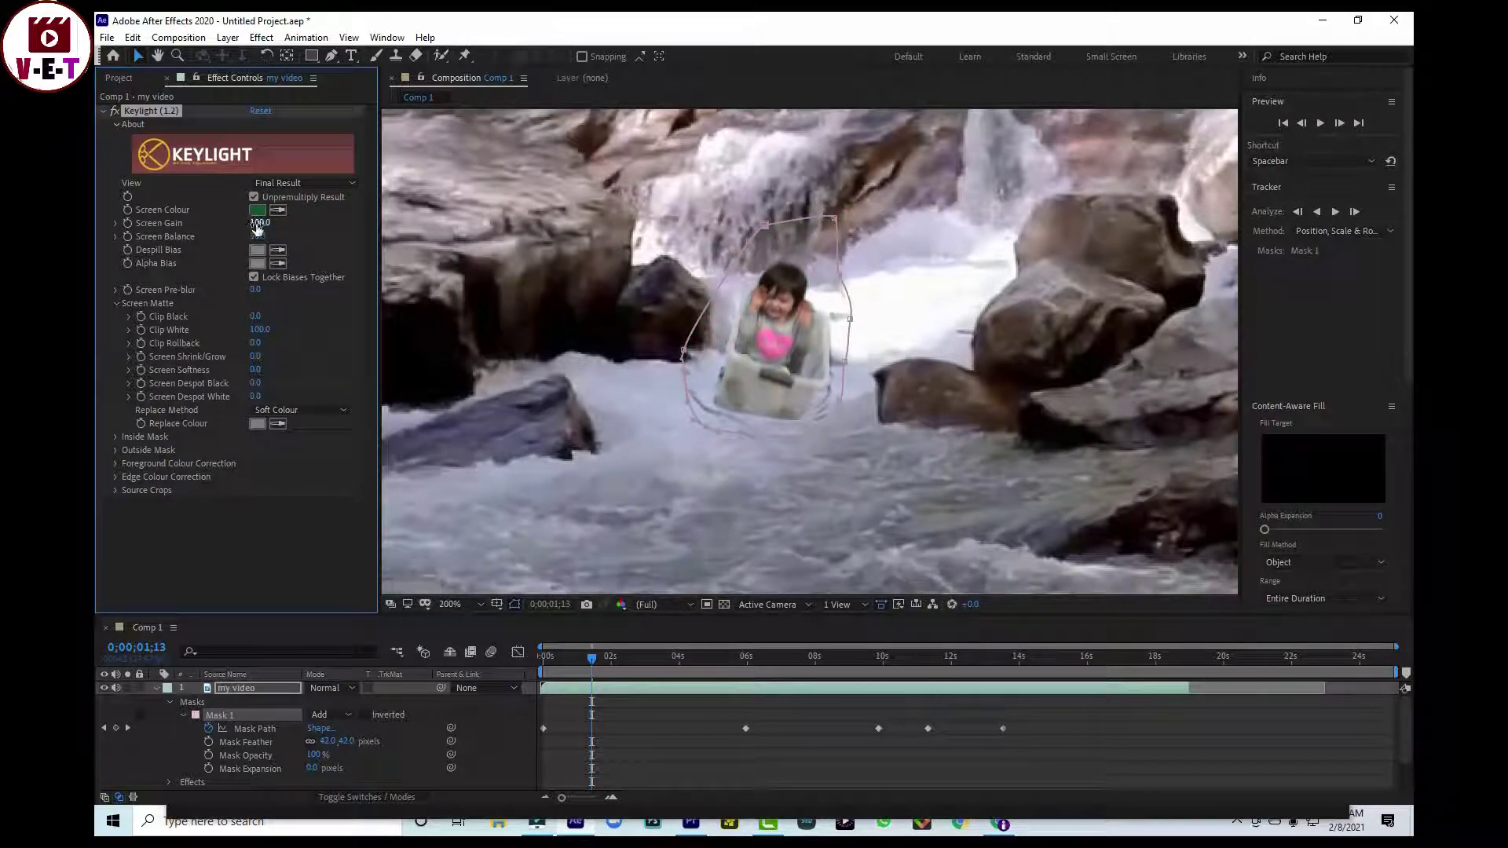
{"action": "left_click_drag", "start_coordinate": [257, 224], "coordinate": [280, 230]}
{"action": "left_click_drag", "start_coordinate": [258, 318], "coordinate": [225, 323]}
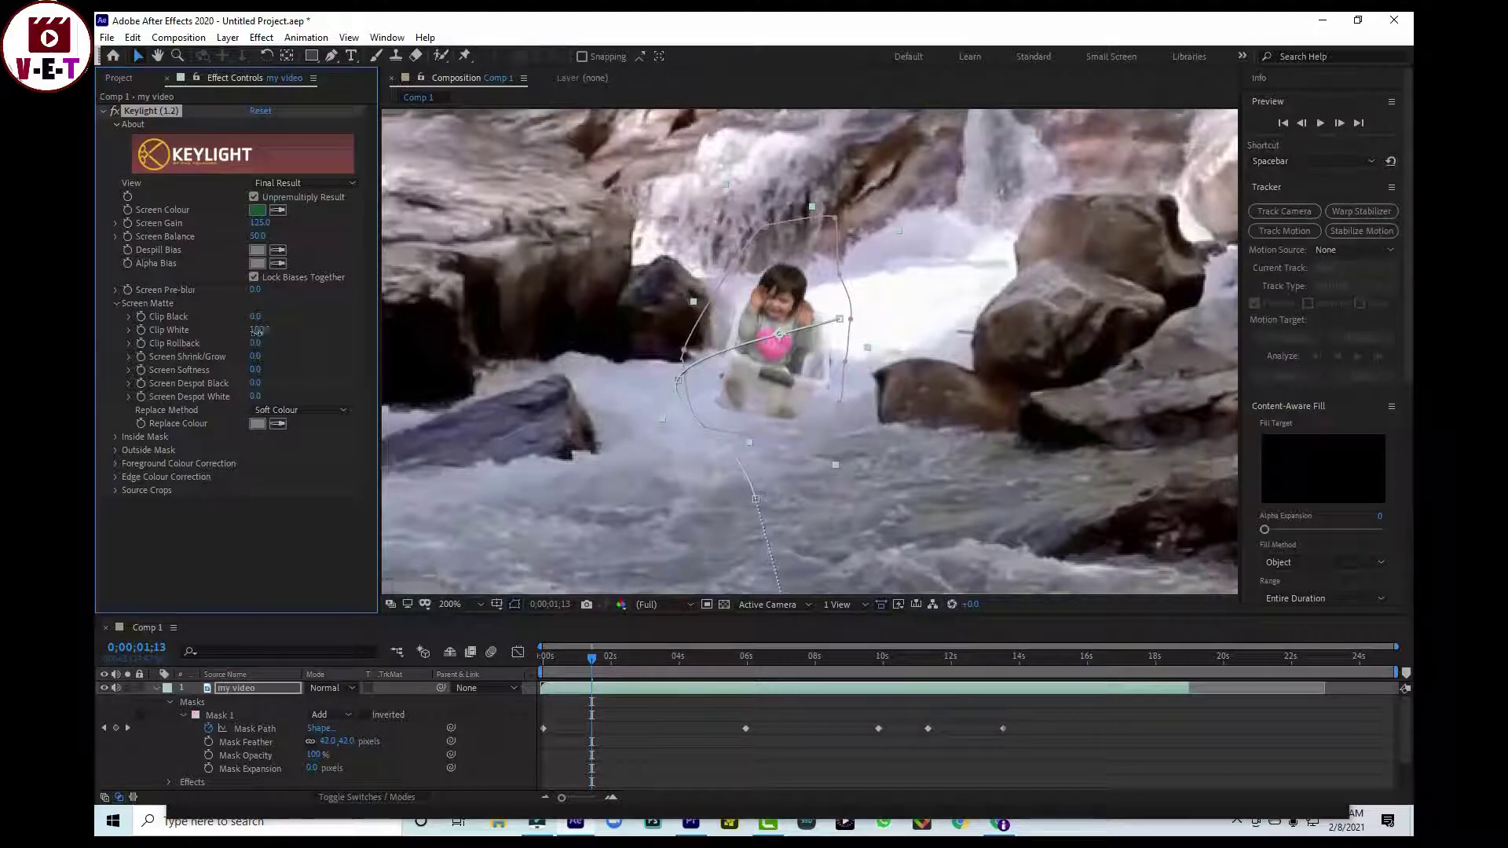
{"action": "left_click_drag", "start_coordinate": [259, 329], "coordinate": [236, 334]}
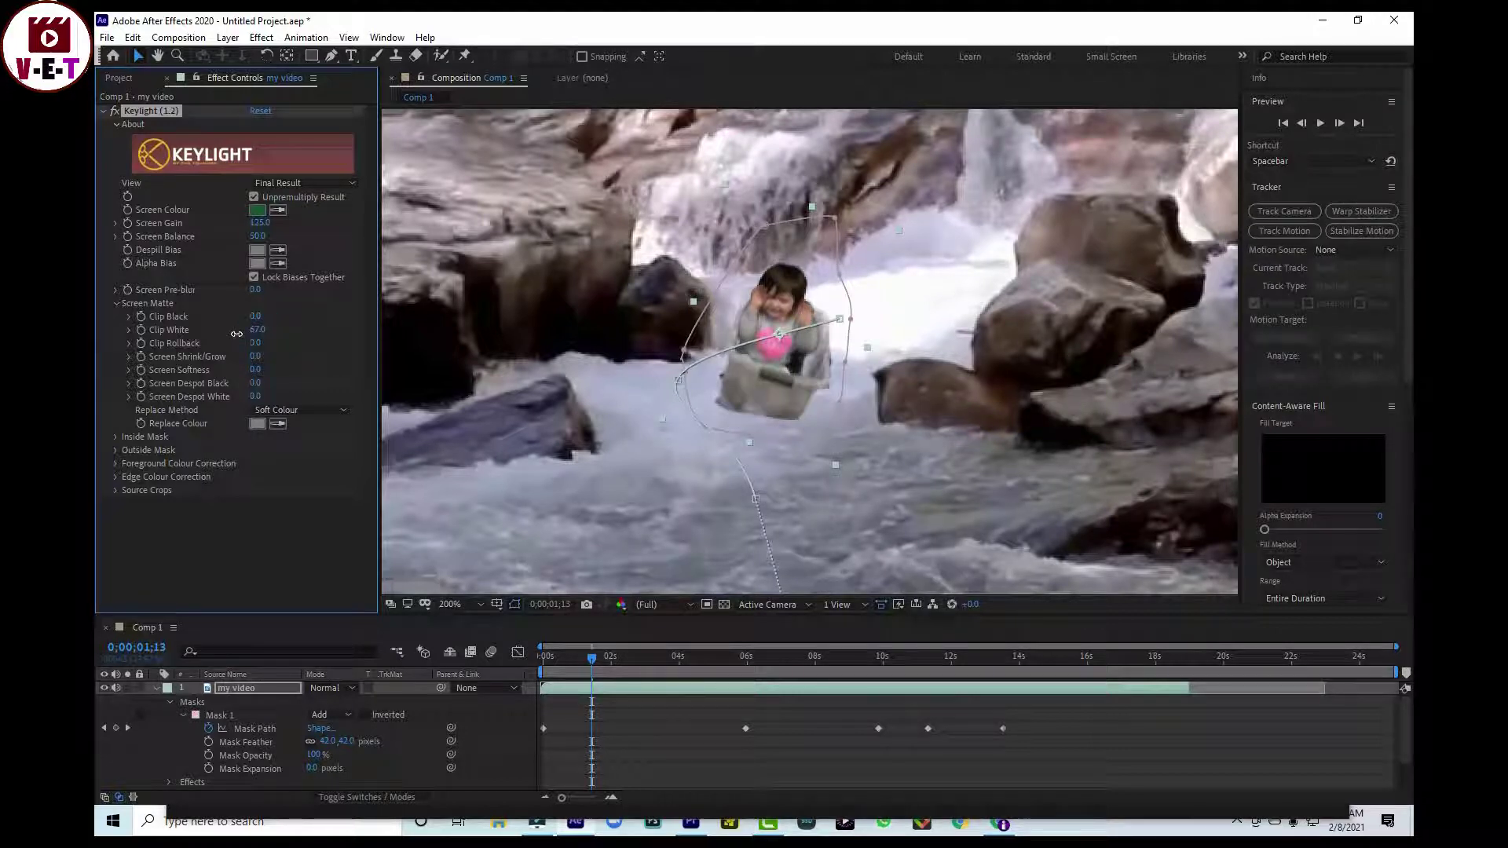
{"action": "left_click_drag", "start_coordinate": [239, 336], "coordinate": [244, 338]}
{"action": "left_click_drag", "start_coordinate": [595, 662], "coordinate": [542, 659]}
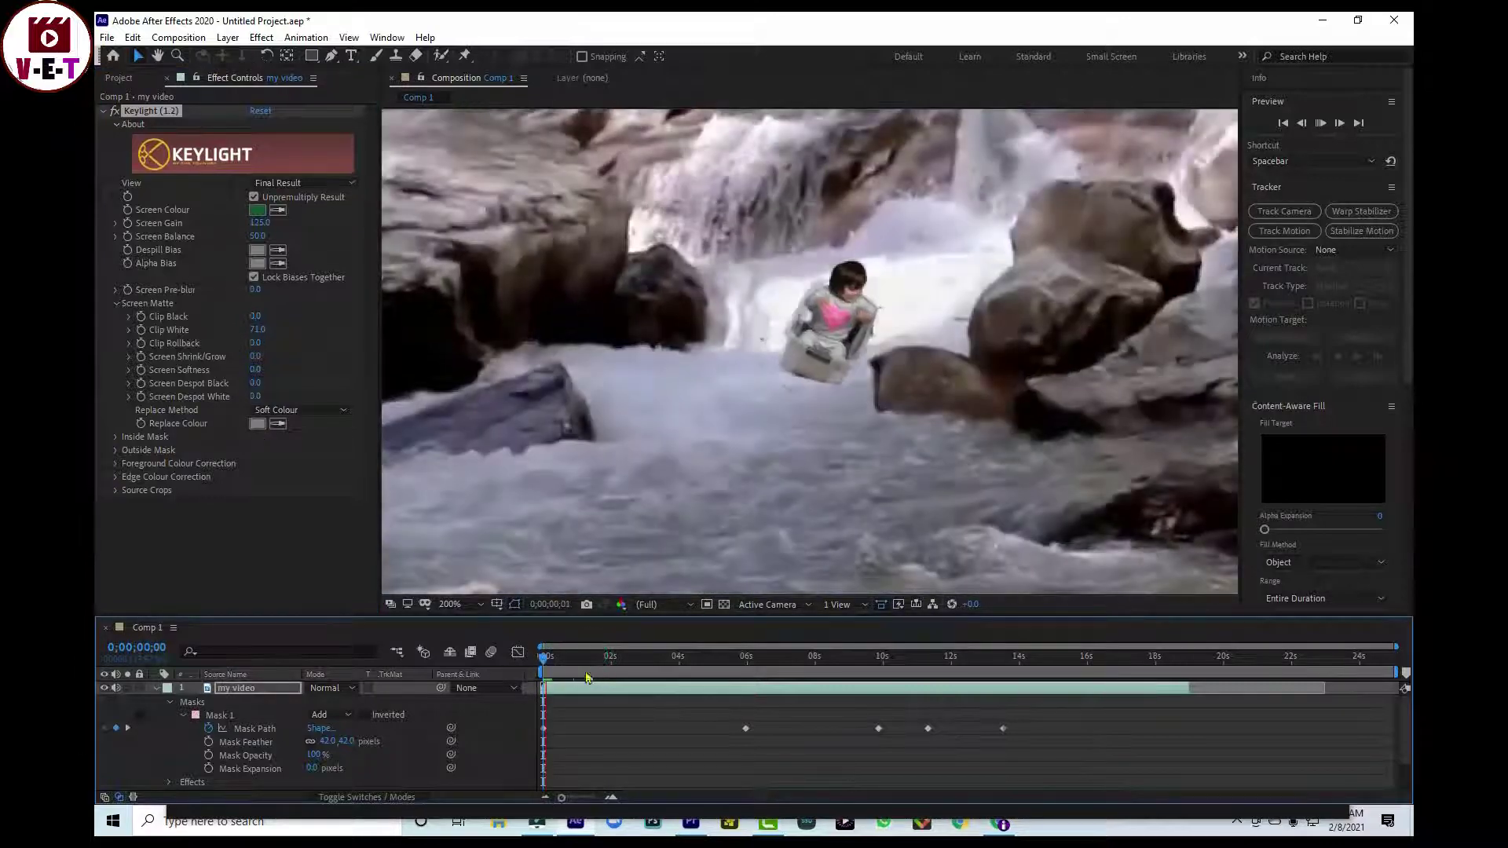
Step: Play the re-keyed preview from 0;00;00;00 with the viewer zoomed out to 25%
{"action": "key", "text": "space"}
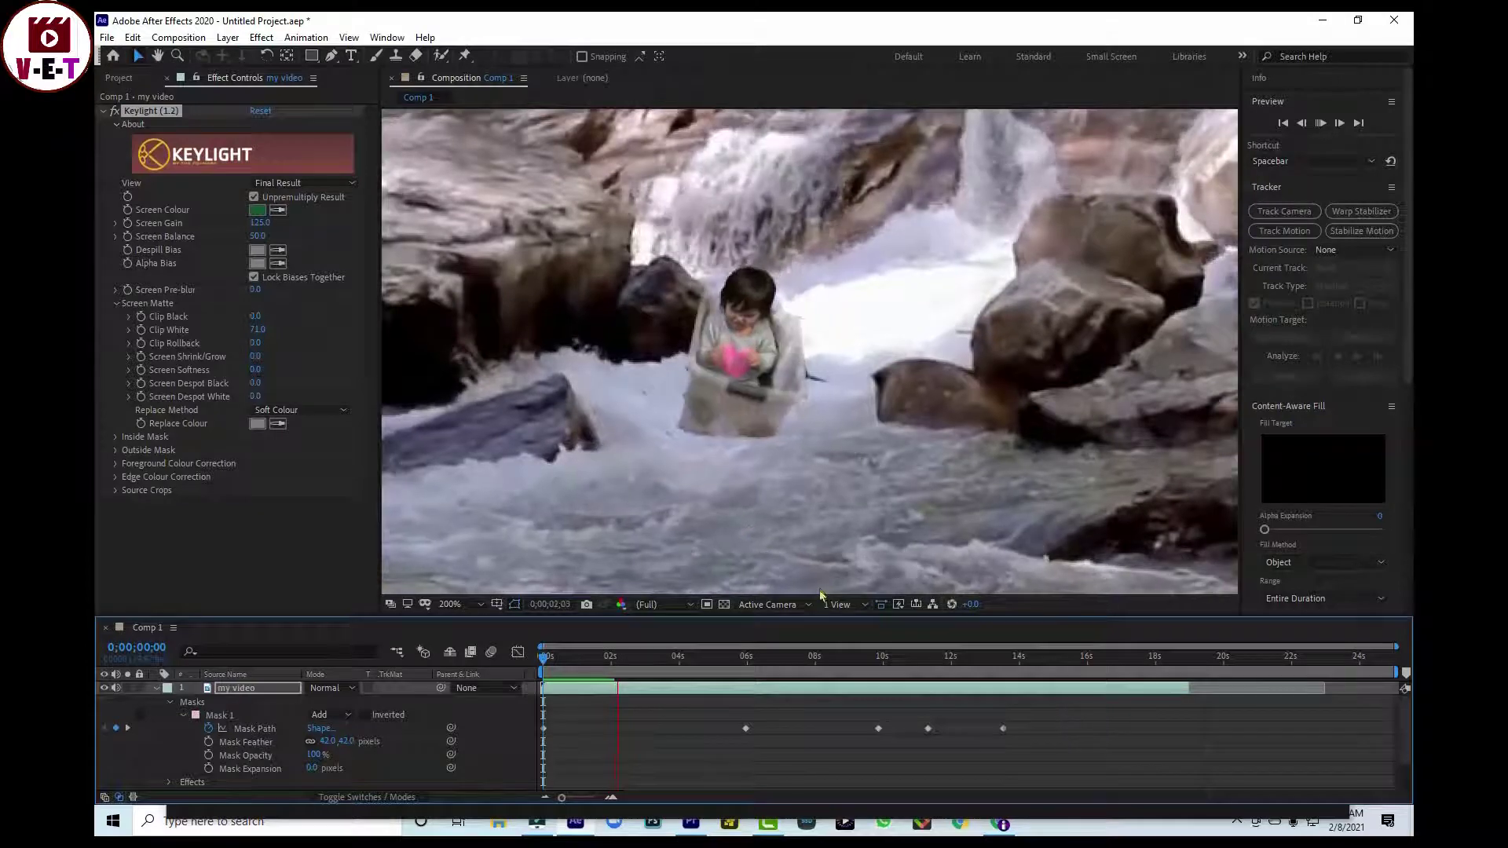
{"action": "scroll", "coordinate": [846, 371], "scroll_direction": "down", "scroll_amount": 4}
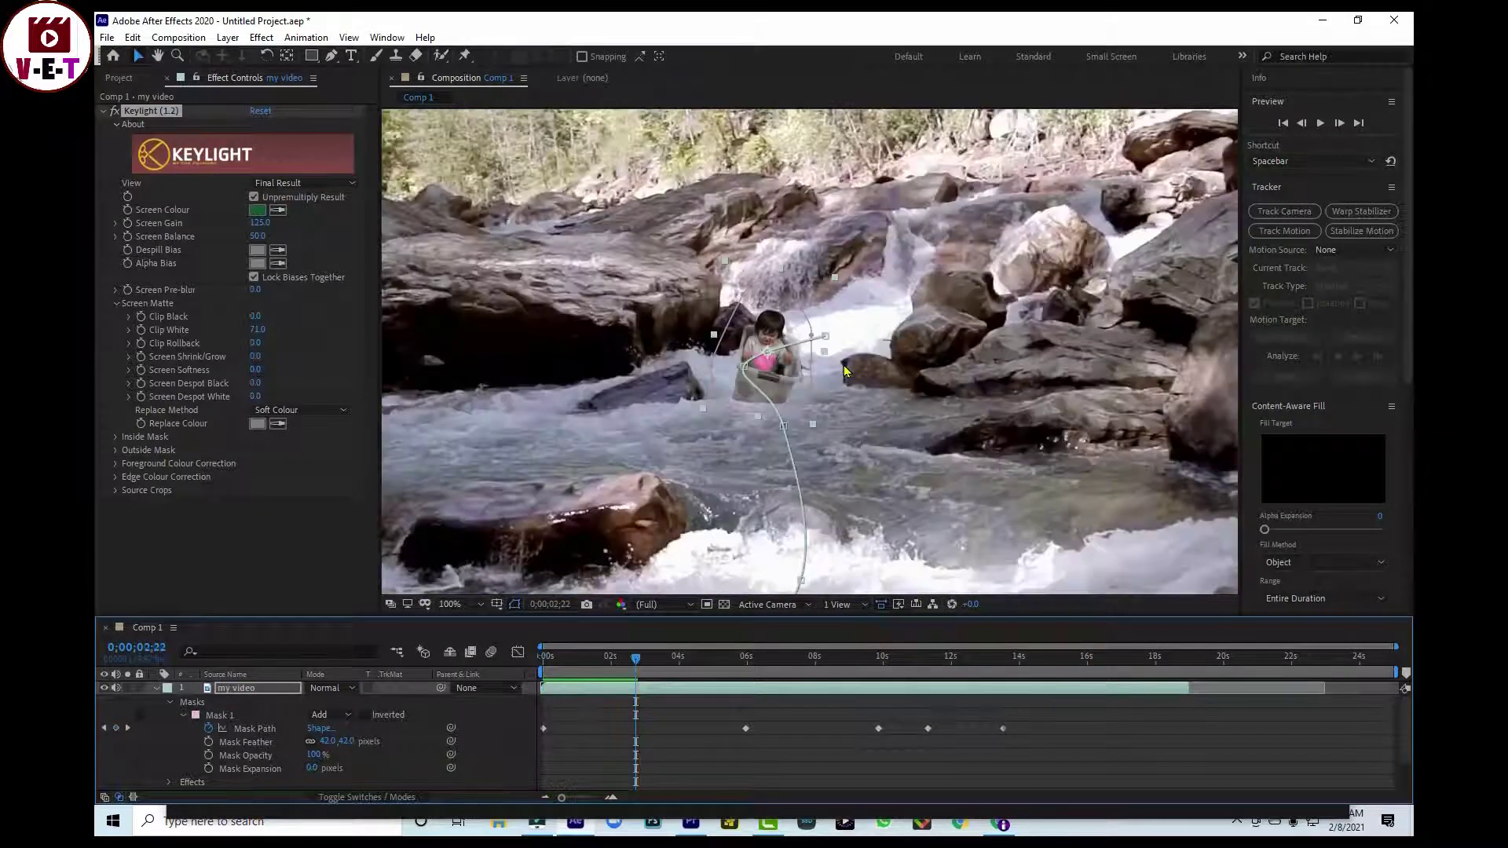
{"action": "scroll", "coordinate": [841, 385], "scroll_direction": "down", "scroll_amount": 2}
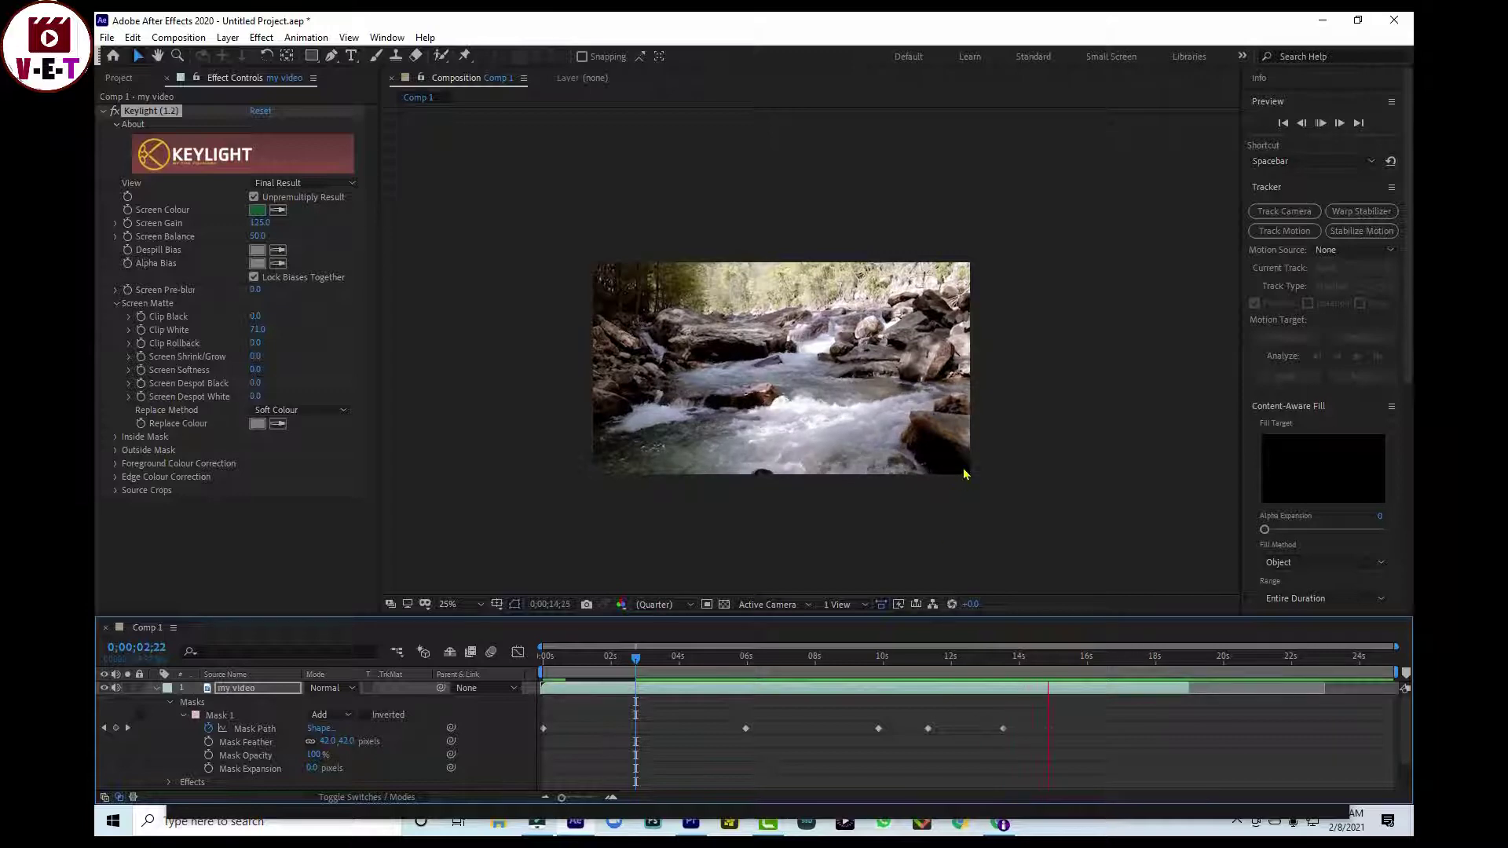
Step: At 15;18, nudge the mask slightly down-left below the frame and replay
{"action": "key", "text": "space"}
{"action": "key", "text": "period"}
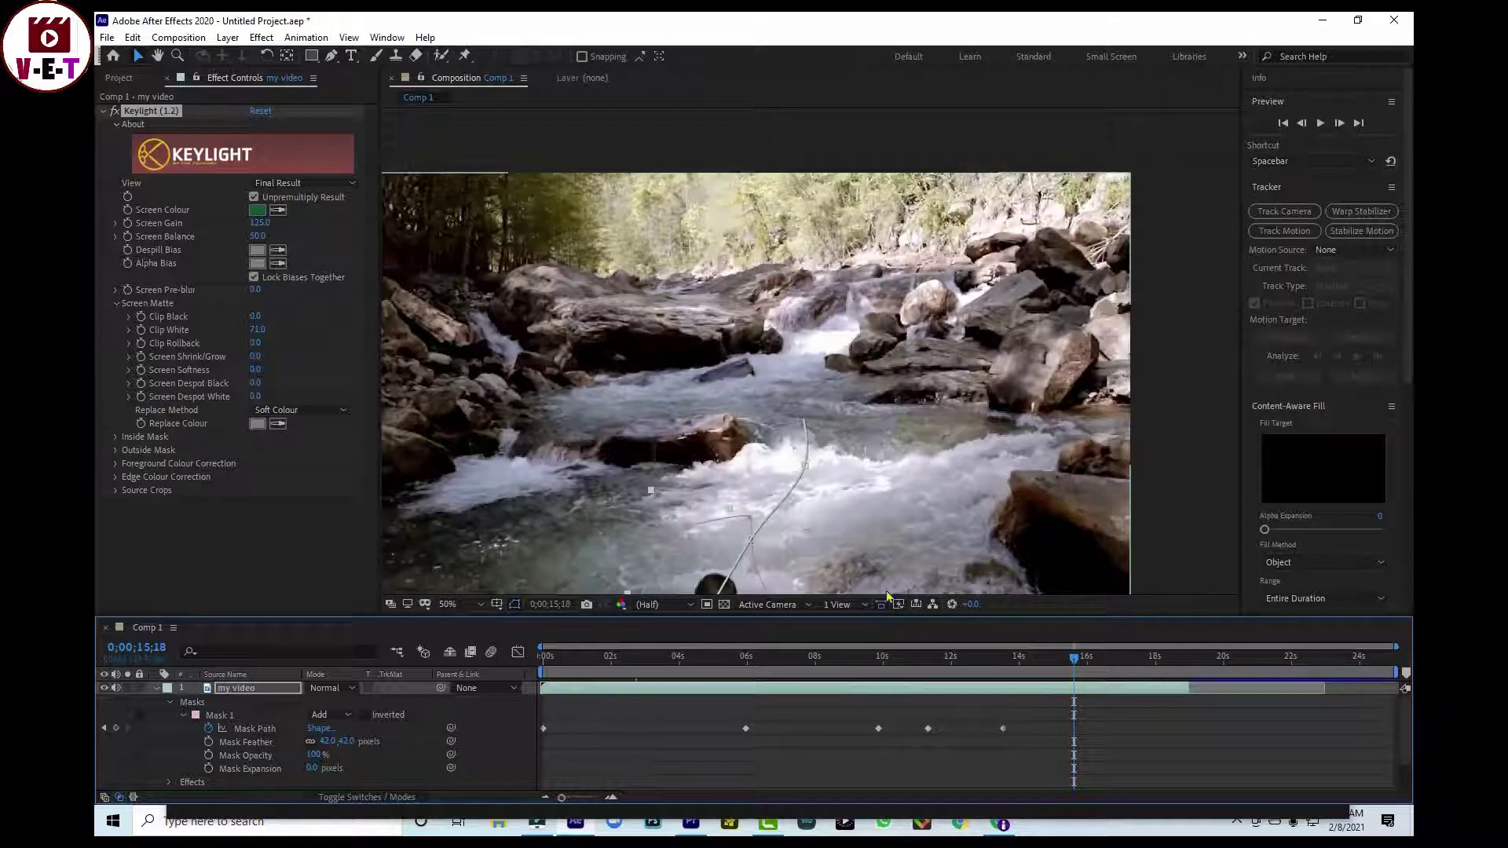
{"action": "key", "text": "comma"}
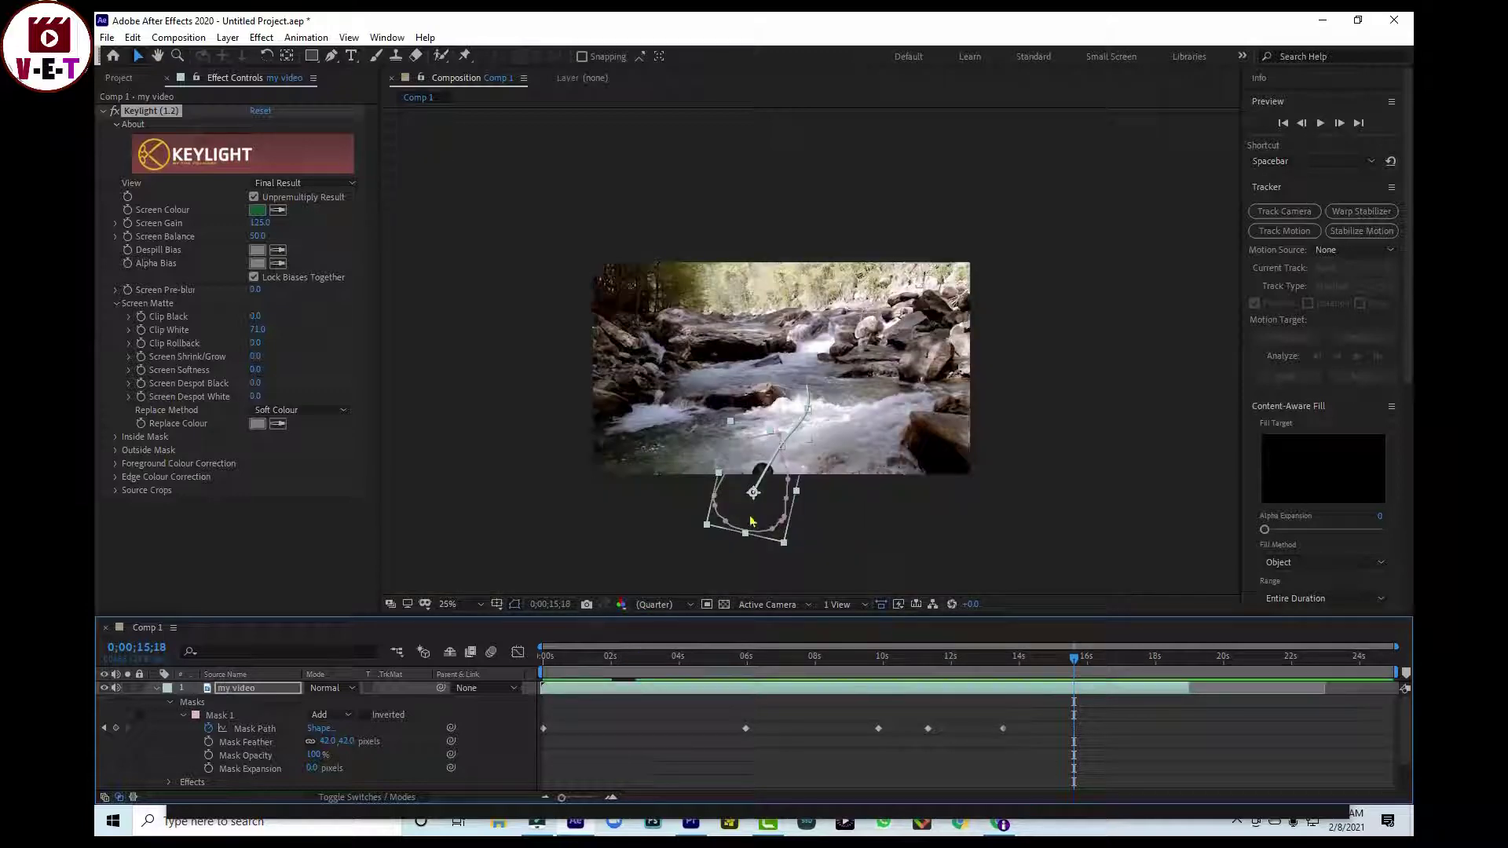
{"action": "left_click_drag", "start_coordinate": [751, 522], "coordinate": [735, 537]}
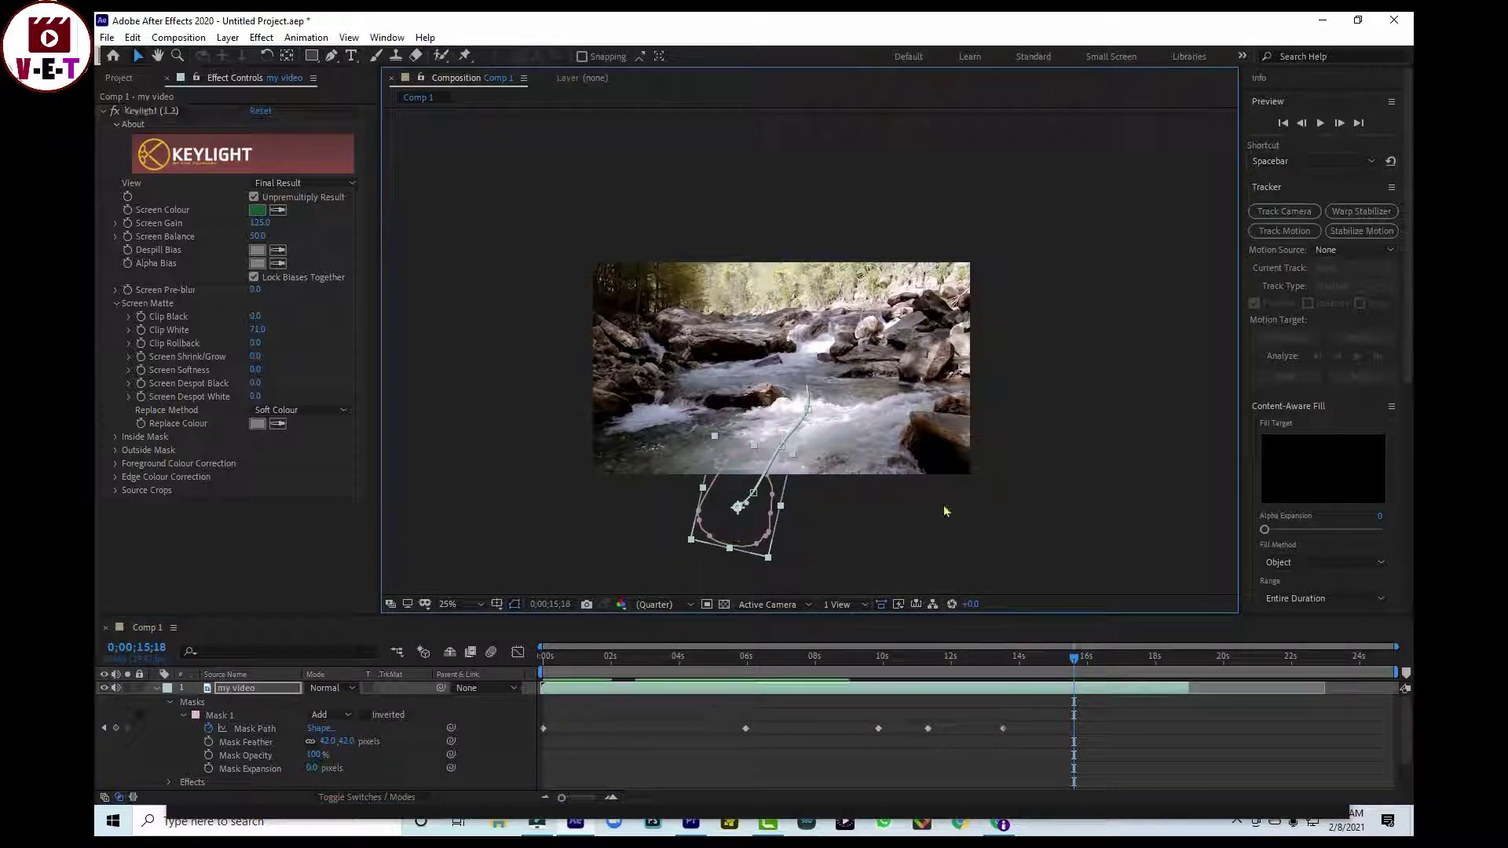
{"action": "key", "text": "space"}
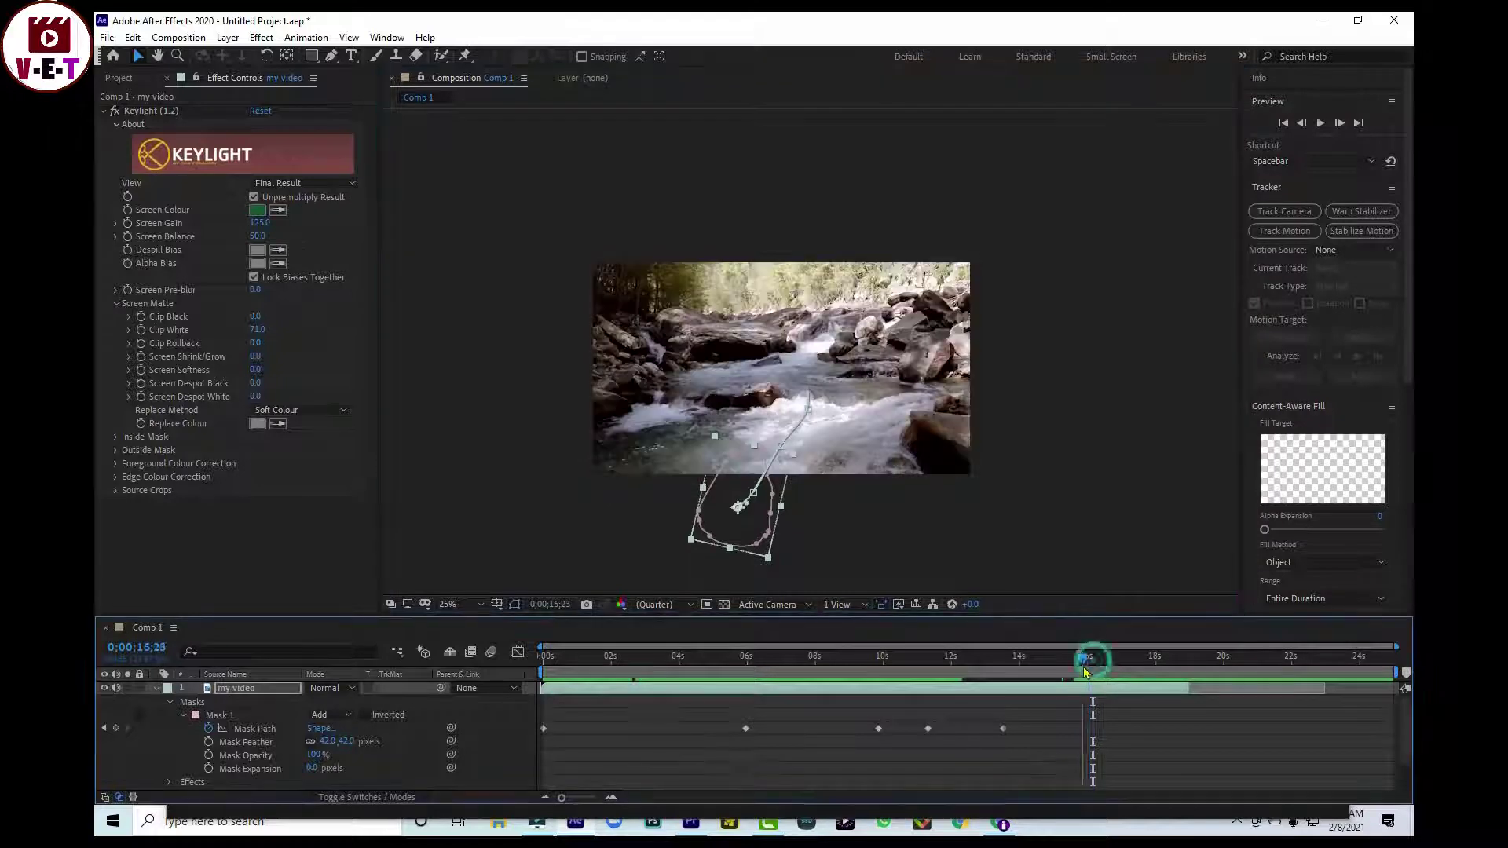
Step: End the work area near 16 seconds, collapse the layer, and go to about 5;15
{"action": "left_click_drag", "start_coordinate": [1095, 666], "coordinate": [1085, 660]}
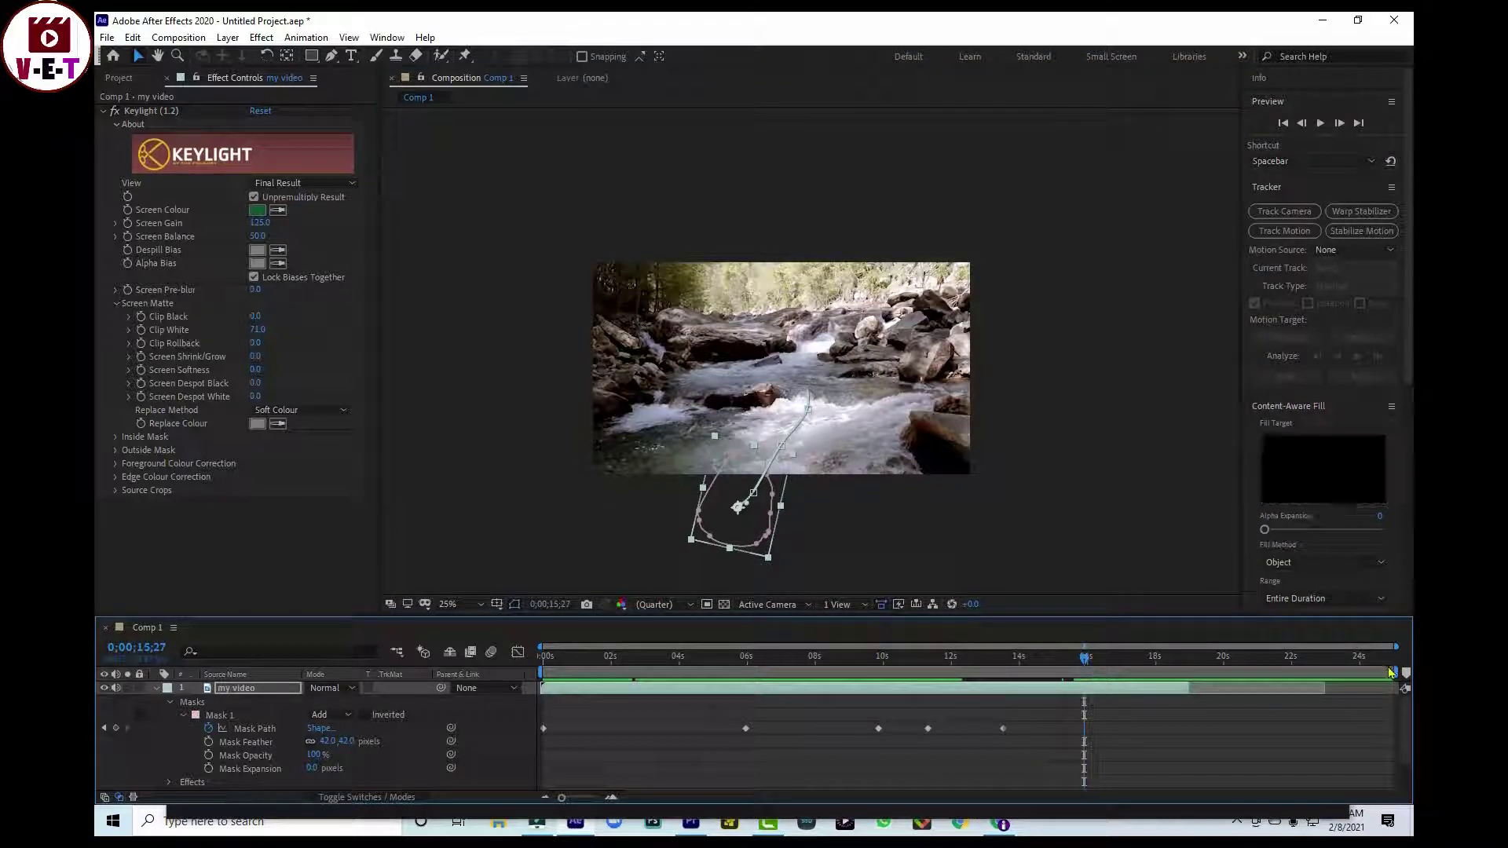
{"action": "left_click_drag", "start_coordinate": [1396, 672], "coordinate": [1085, 672]}
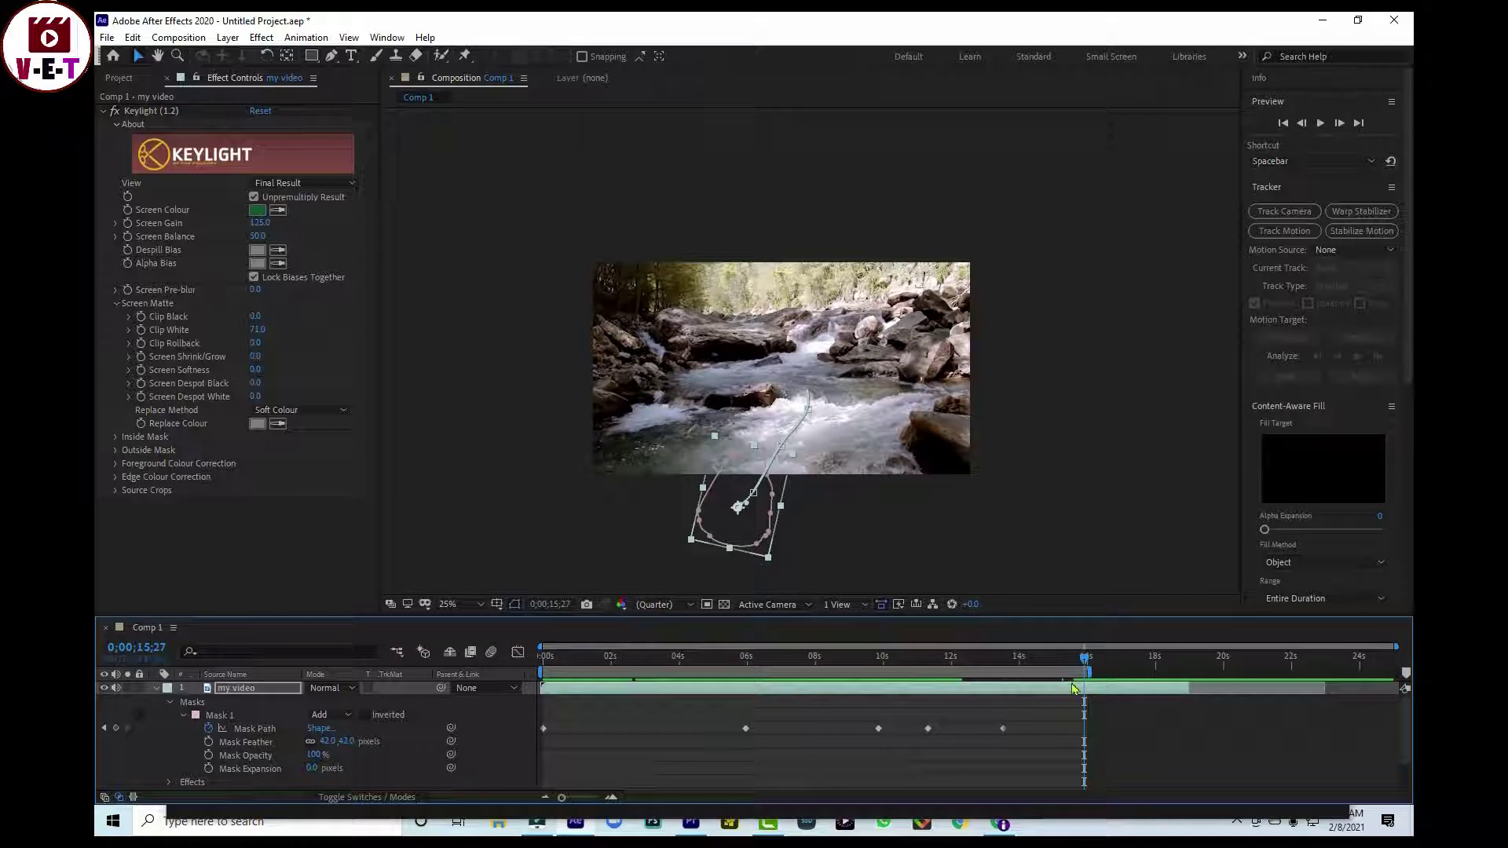
{"action": "left_click", "coordinate": [914, 547]}
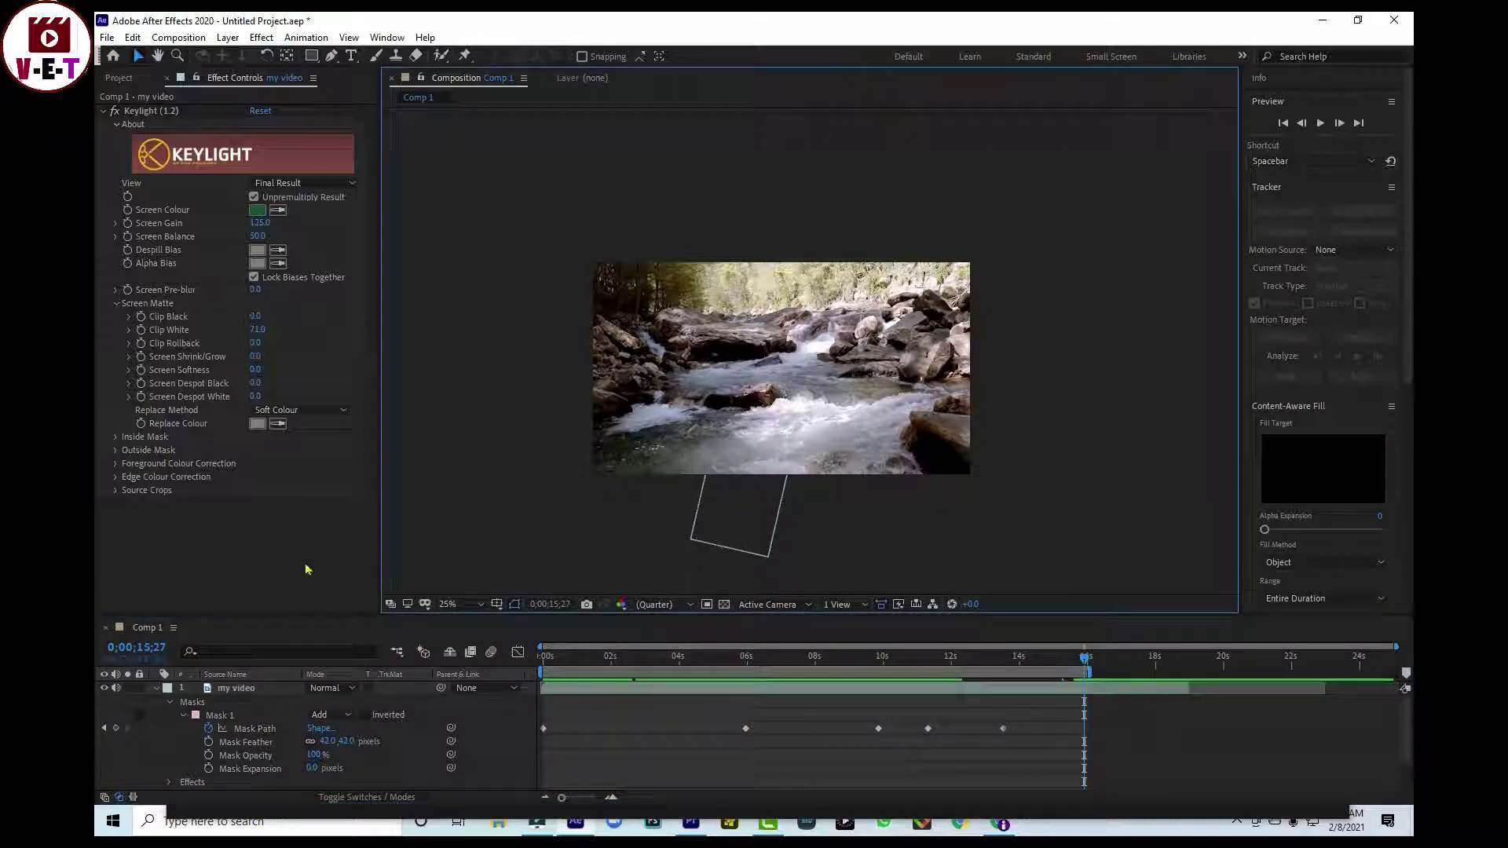
{"action": "left_click", "coordinate": [157, 690]}
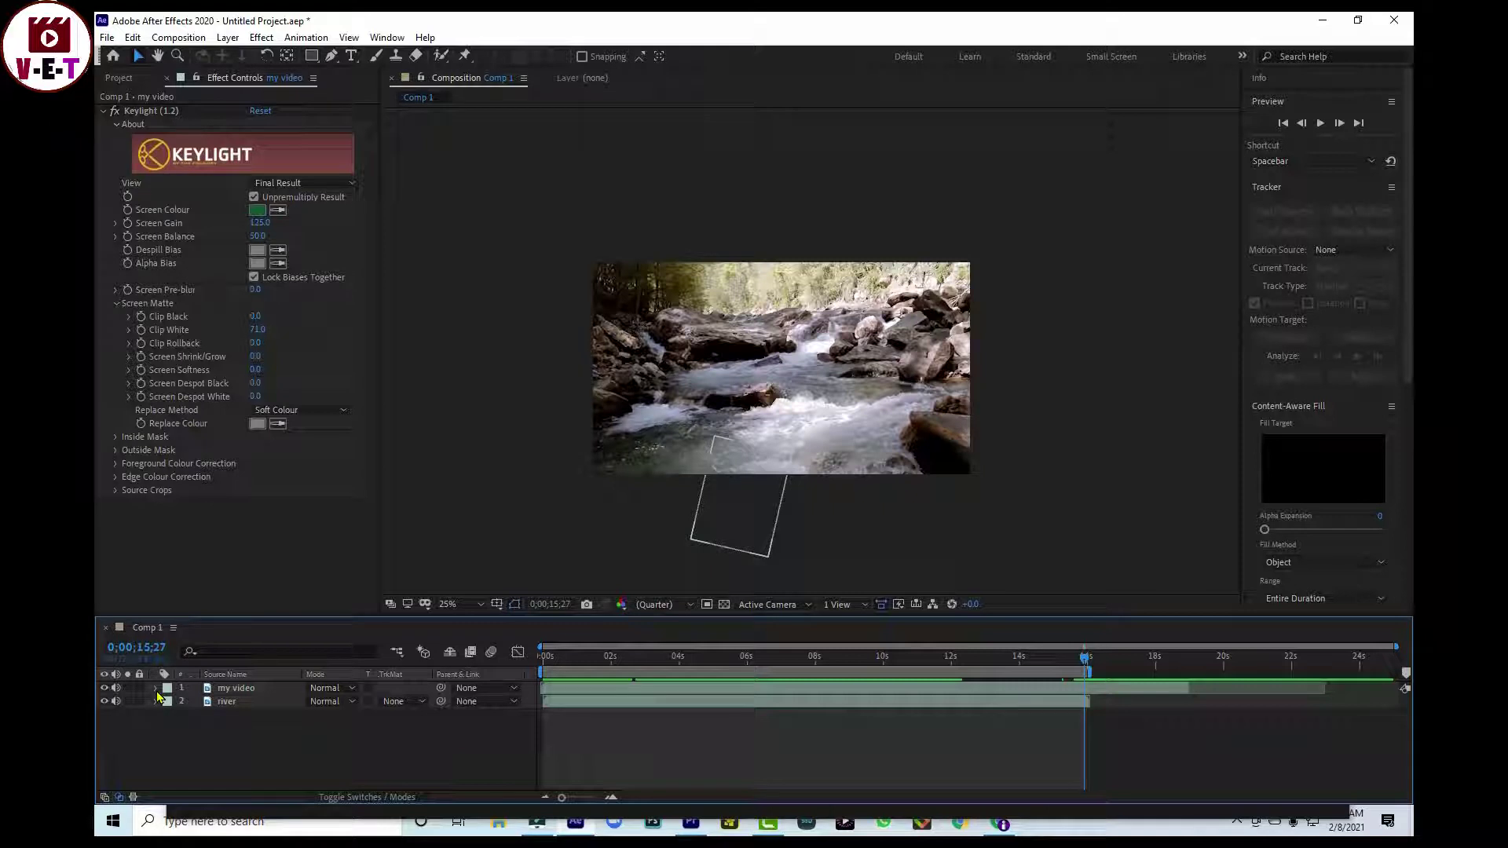
{"action": "left_click_drag", "start_coordinate": [1085, 666], "coordinate": [729, 740]}
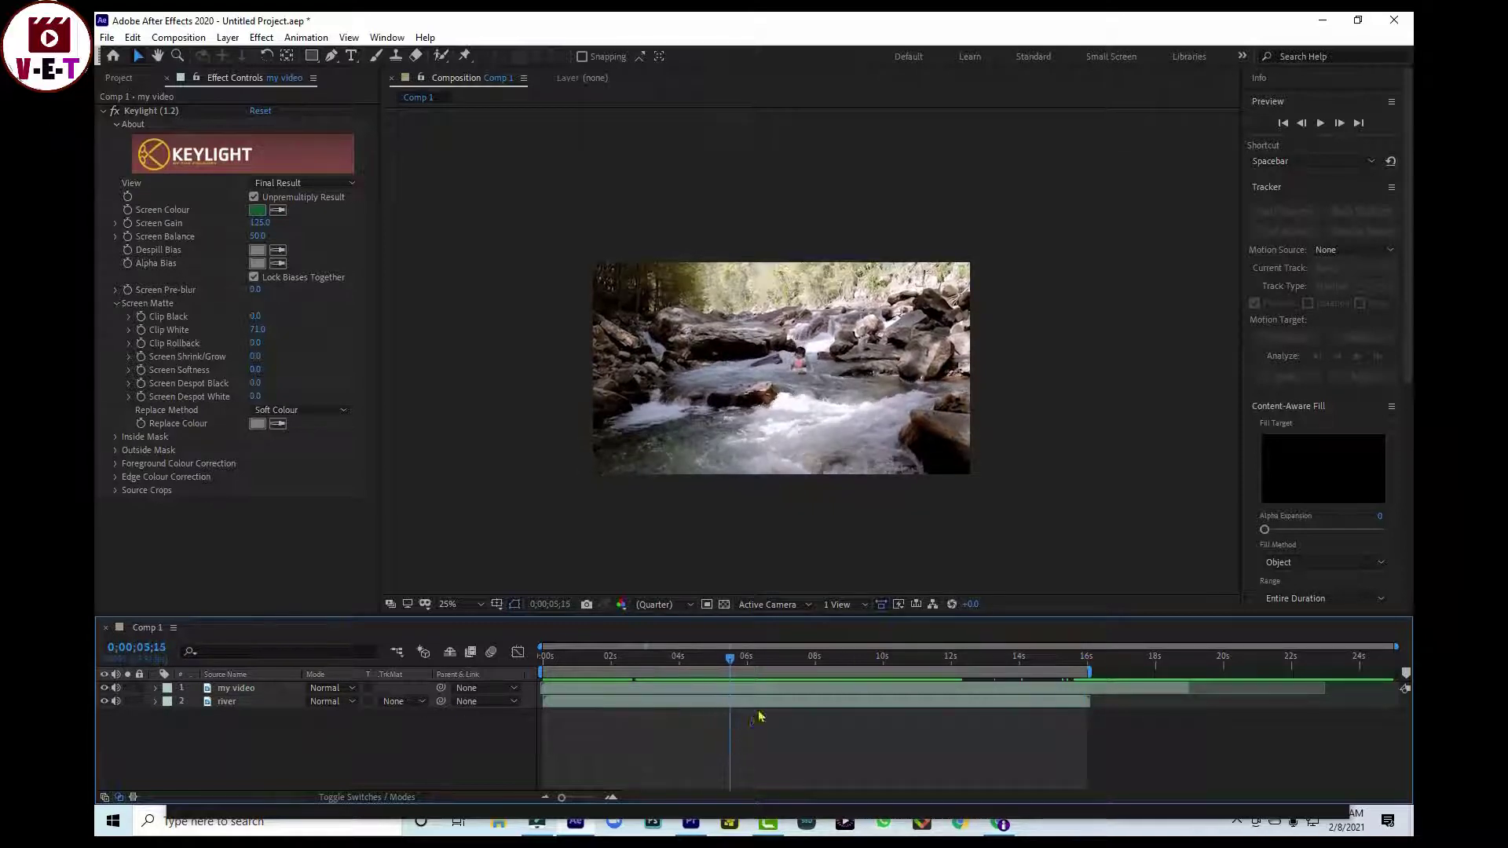
{"action": "left_click", "coordinate": [791, 690]}
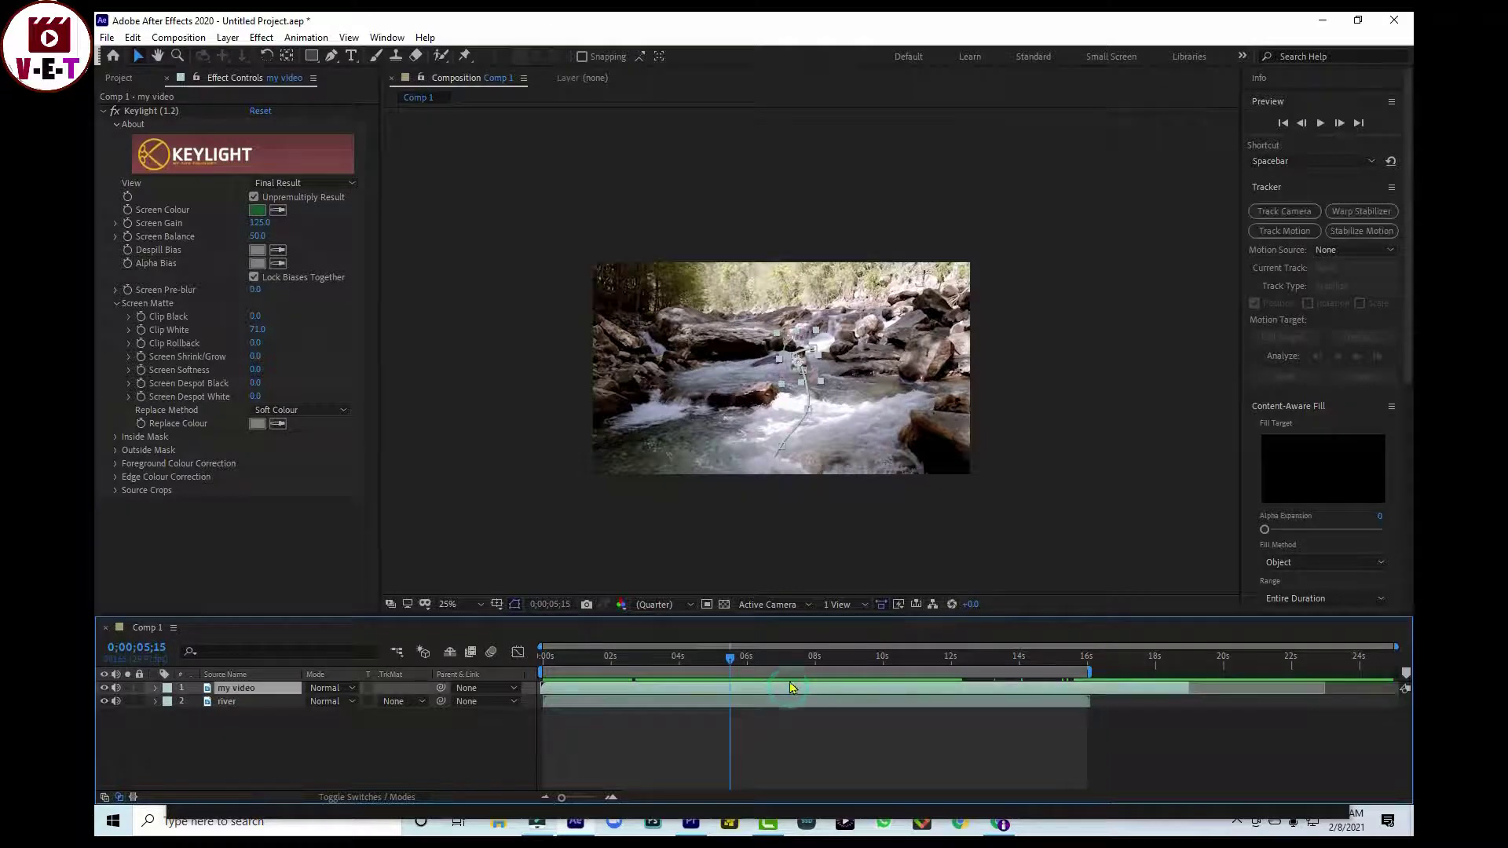
Step: Apply Effect > Color Correction > Curves to the my video layer
{"action": "left_click", "coordinate": [247, 37]}
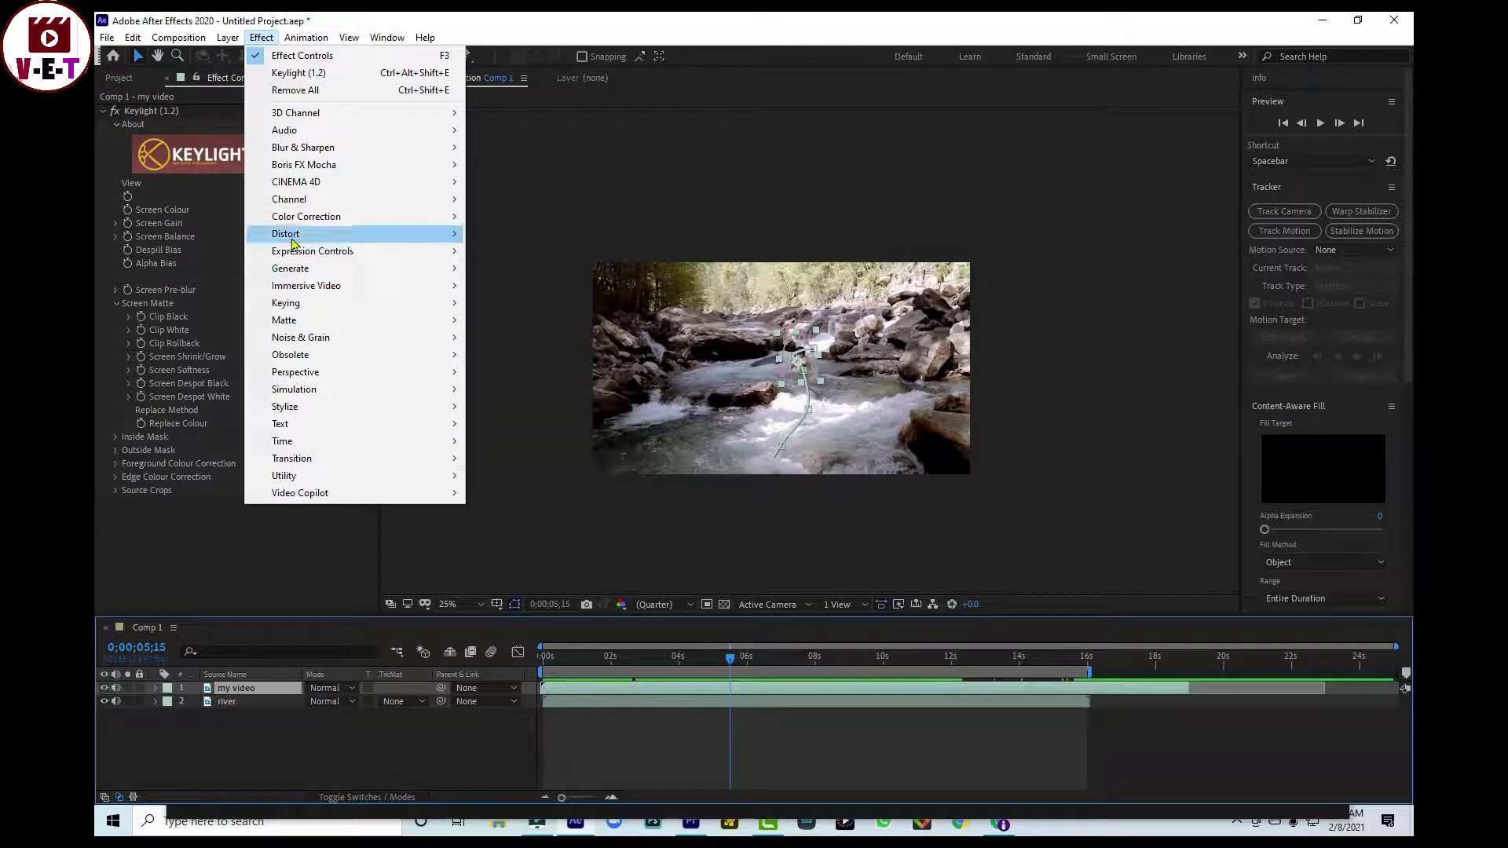
{"action": "mouse_move", "coordinate": [305, 217]}
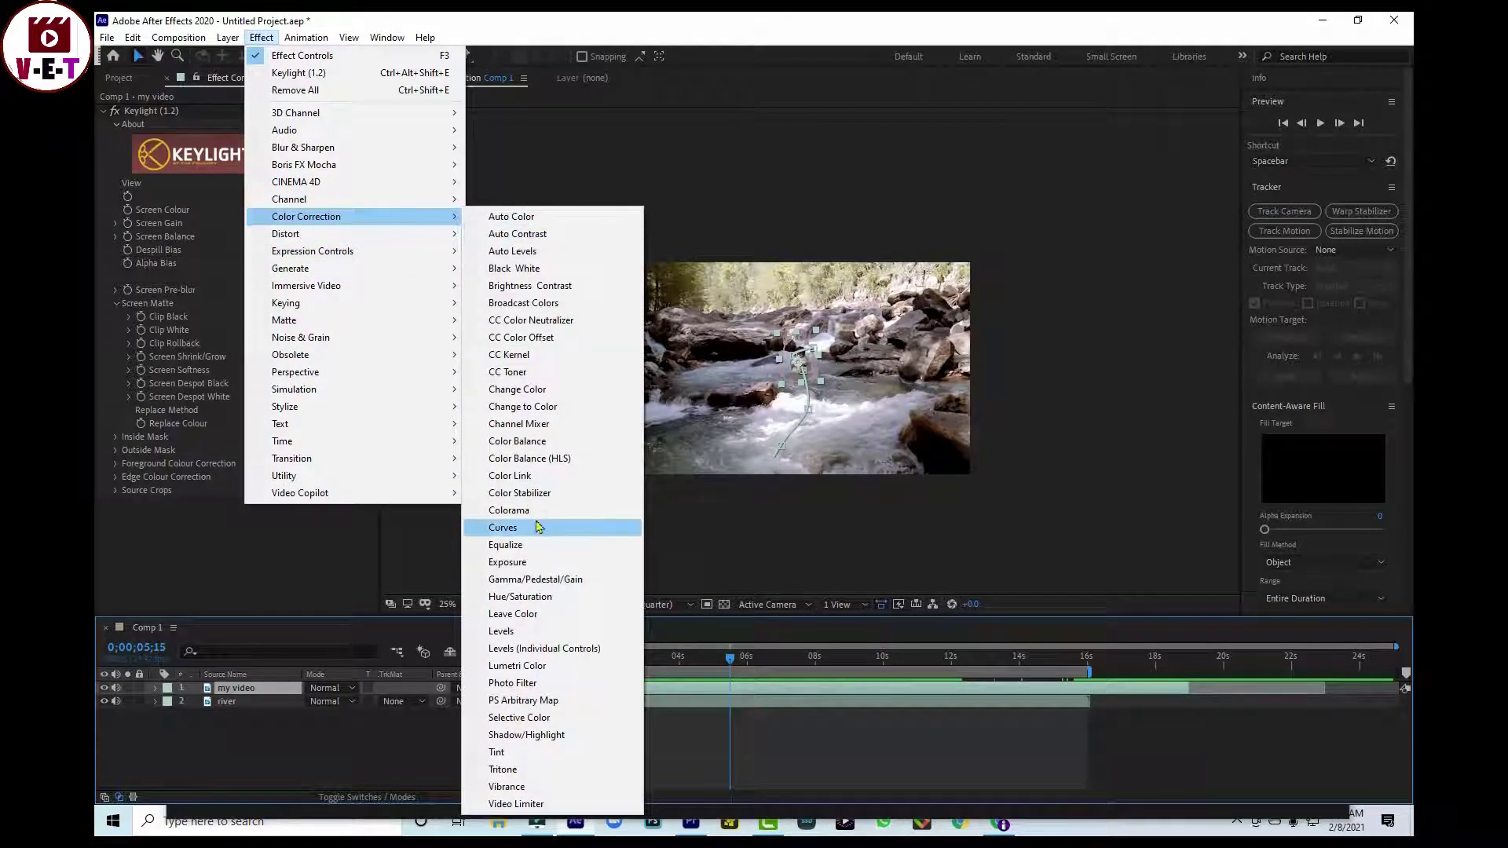
{"action": "left_click", "coordinate": [503, 529]}
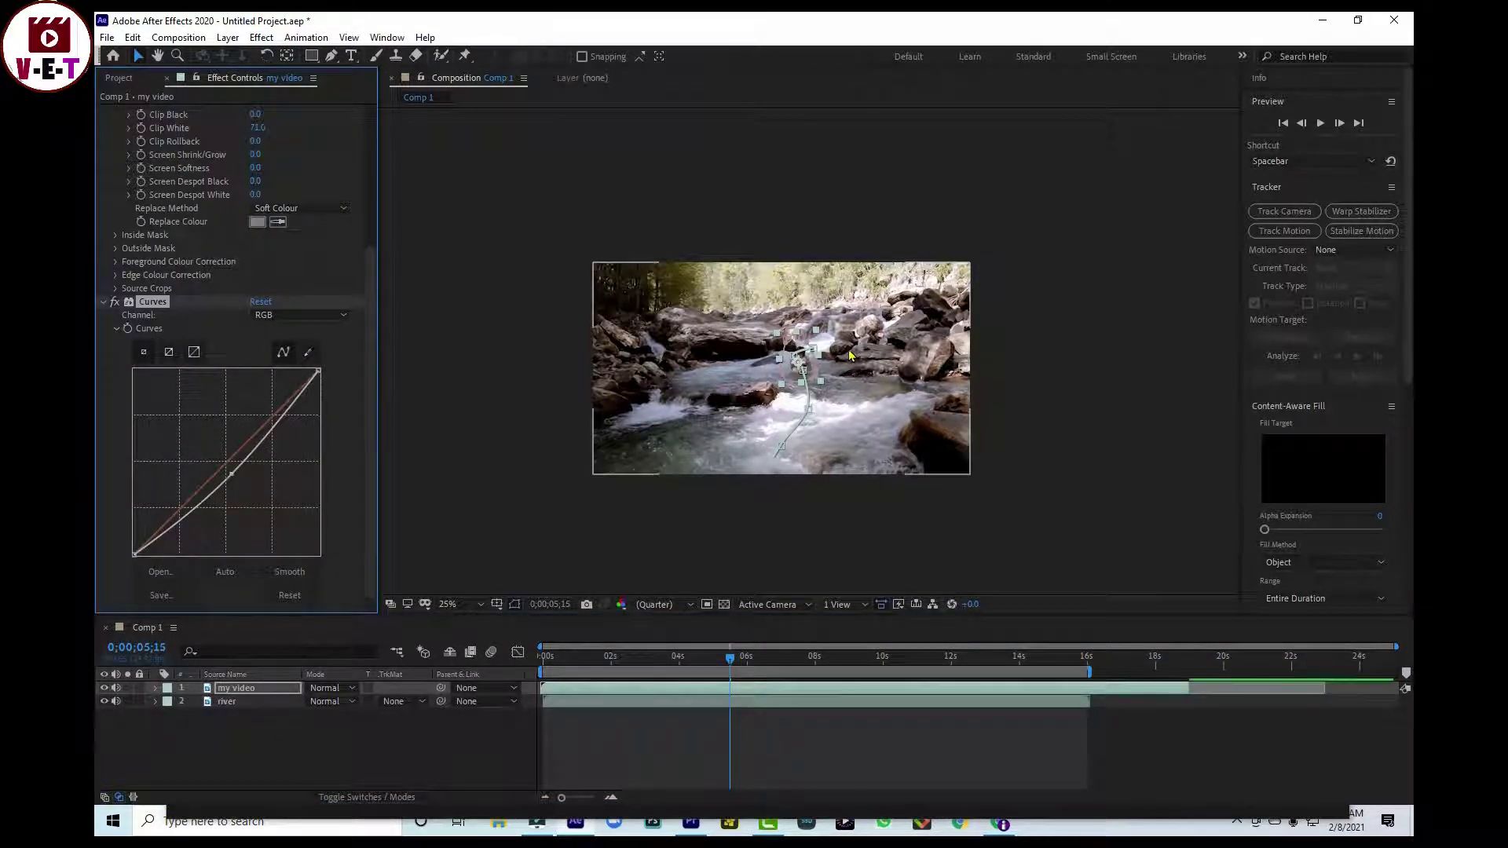
Step: Zoom the viewer to 100% and pull the green Curves channel slightly below the diagonal
{"action": "key", "text": "period"}
{"action": "key", "text": "period"}
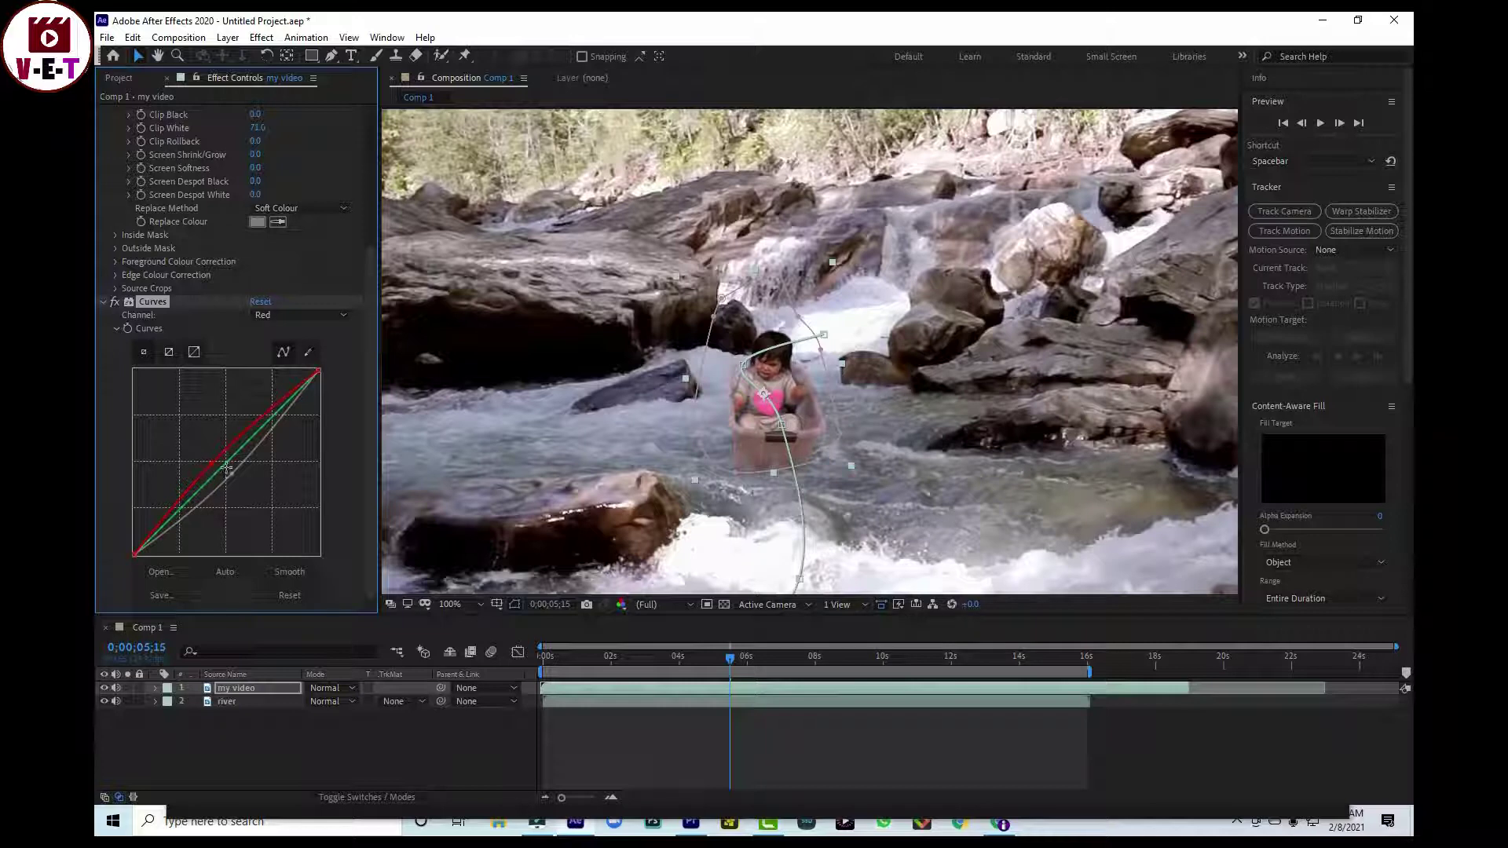
{"action": "left_click_drag", "start_coordinate": [226, 465], "coordinate": [231, 463]}
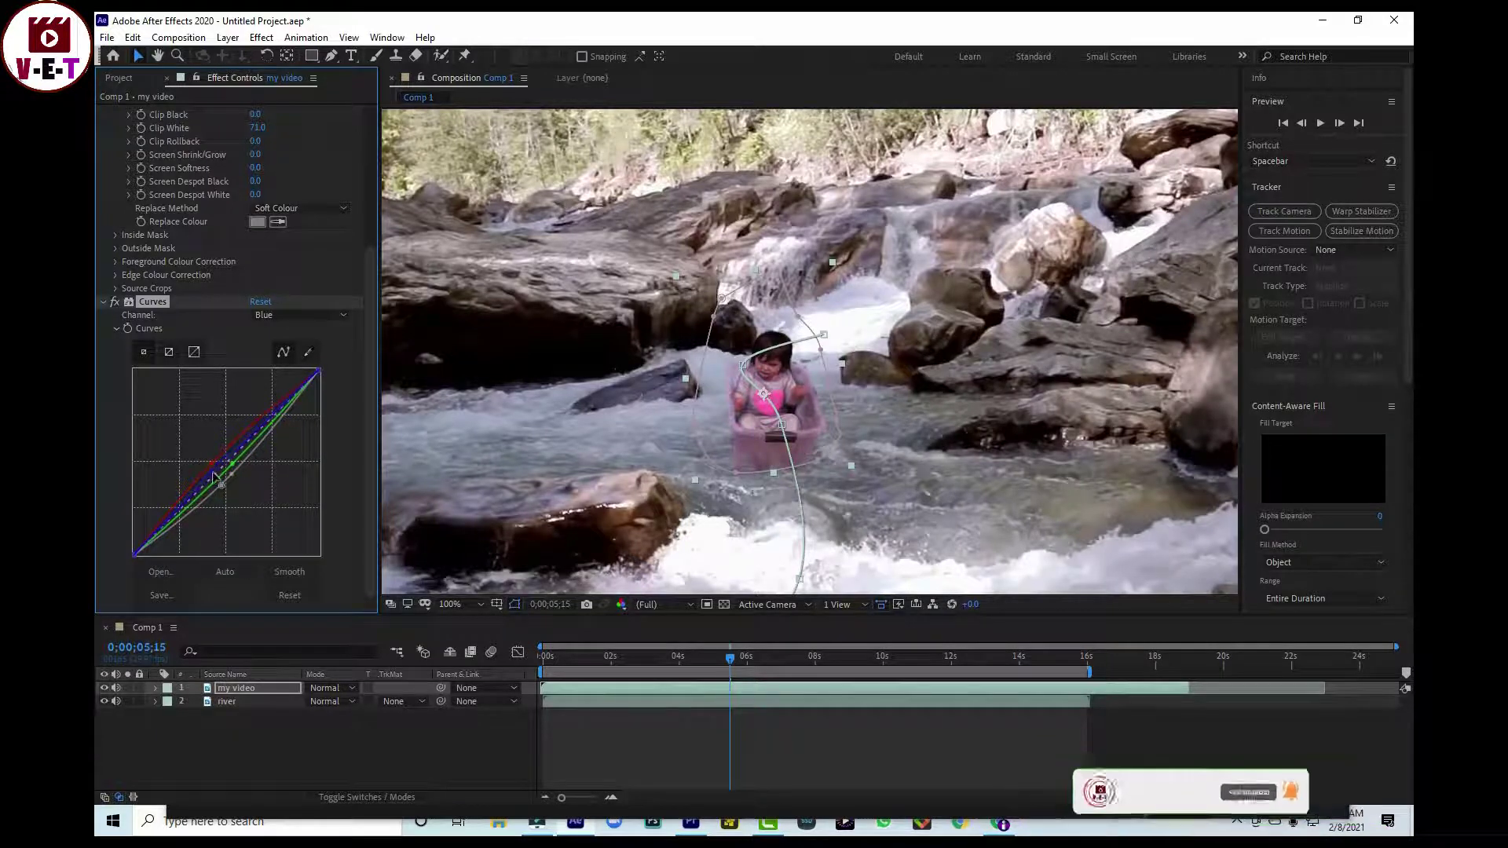
{"action": "scroll", "coordinate": [912, 401], "scroll_direction": "down", "scroll_amount": 2}
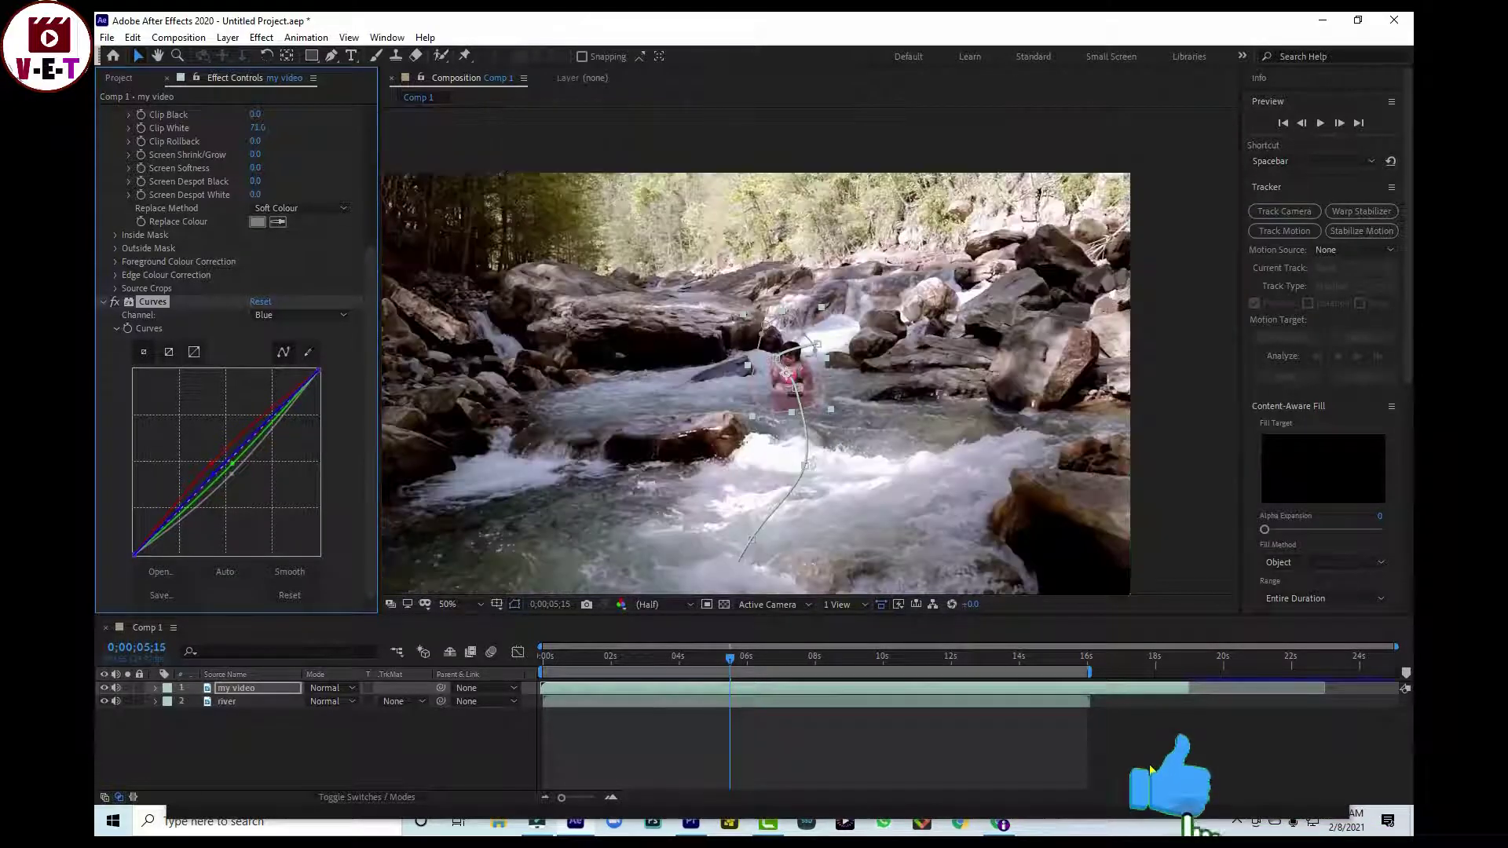
Step: With the layer deselected, play and stop a preview of the composite, then return to frame one
{"action": "left_click", "coordinate": [797, 735]}
{"action": "key", "text": "space"}
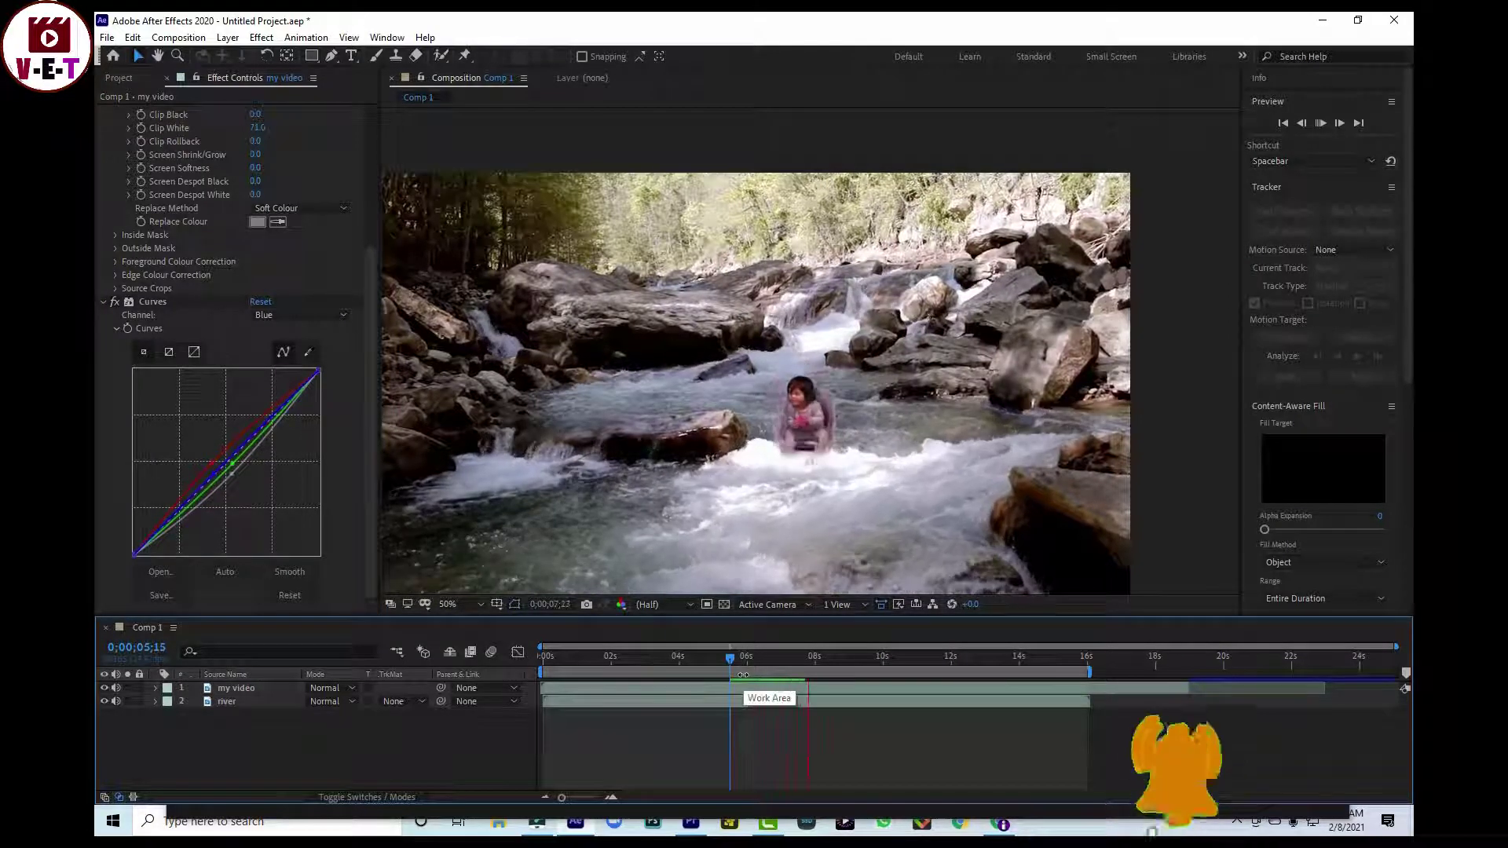
{"action": "key", "text": "space"}
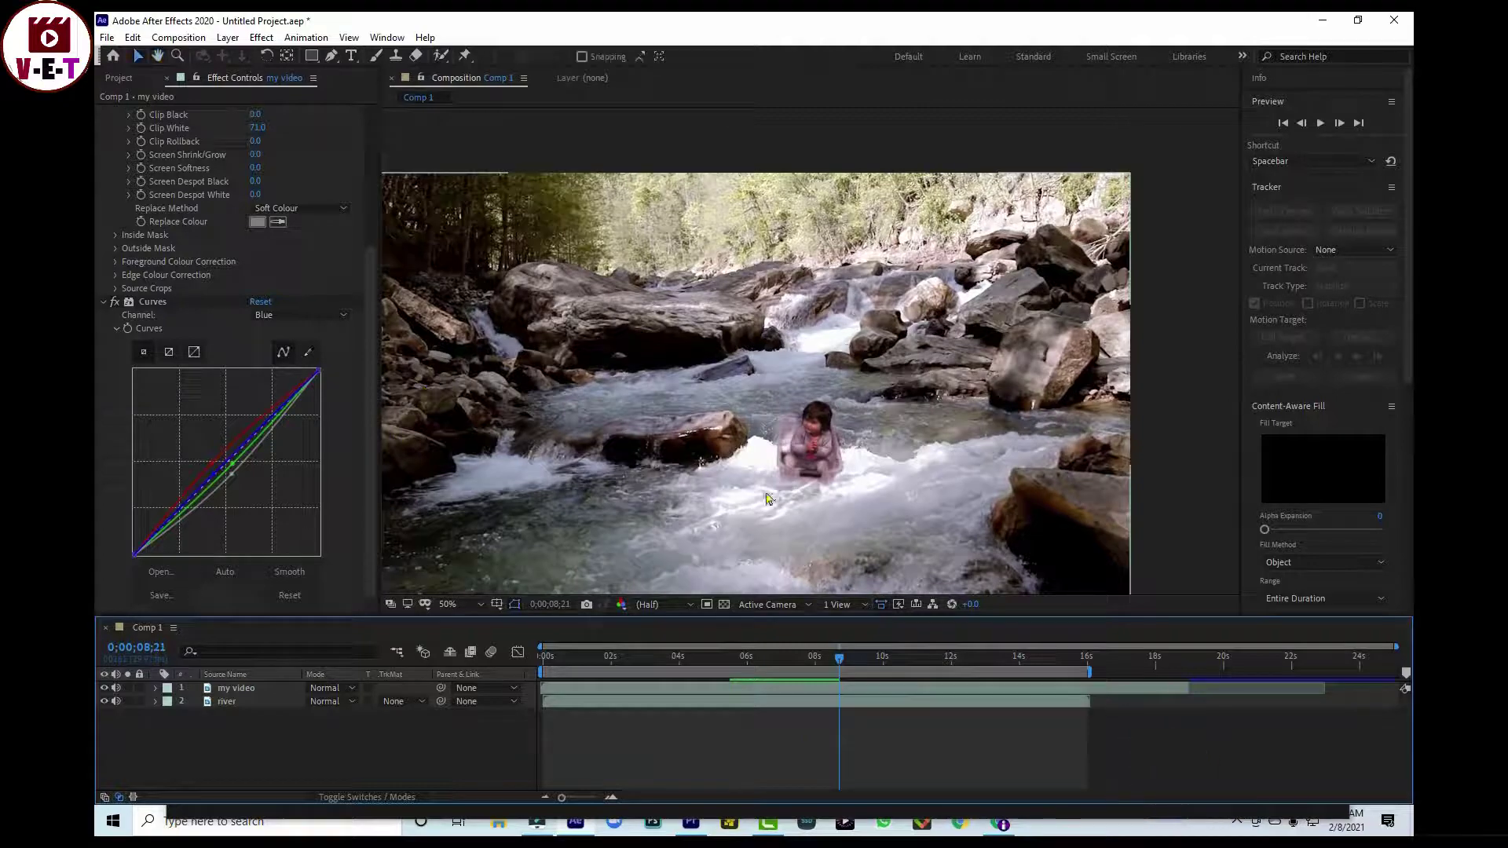
{"action": "key", "text": "Home"}
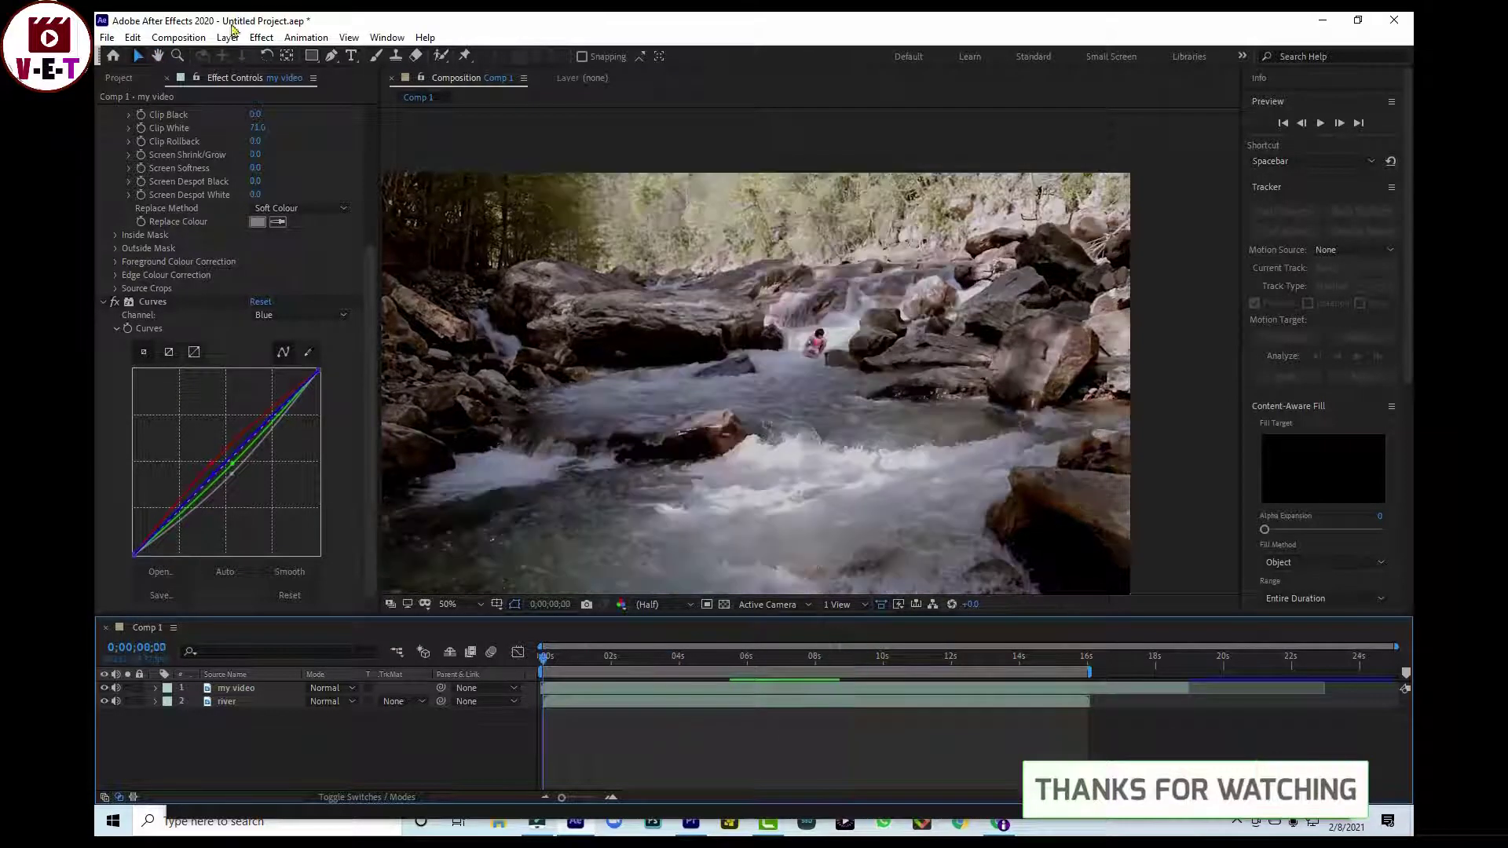